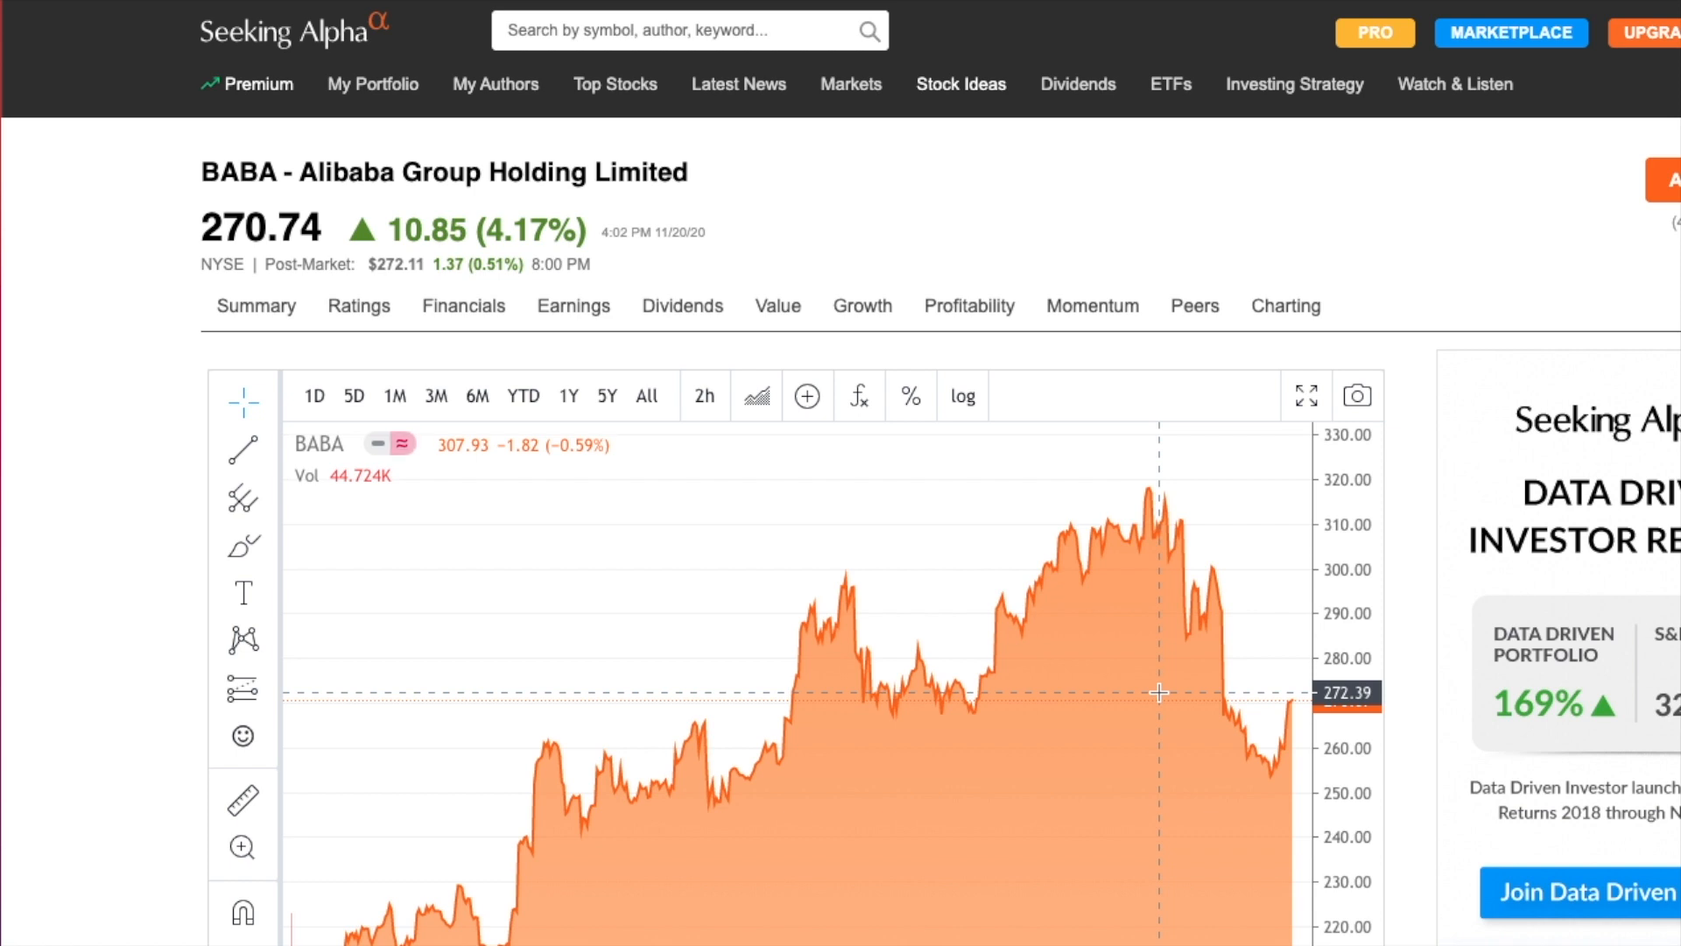
Step: Review Alibaba's price chart on Seeking Alpha and its market cap on the Yahoo Finance summary page
{"action": "scroll", "coordinate": [601, 519], "scroll_direction": "down", "scroll_amount": 1}
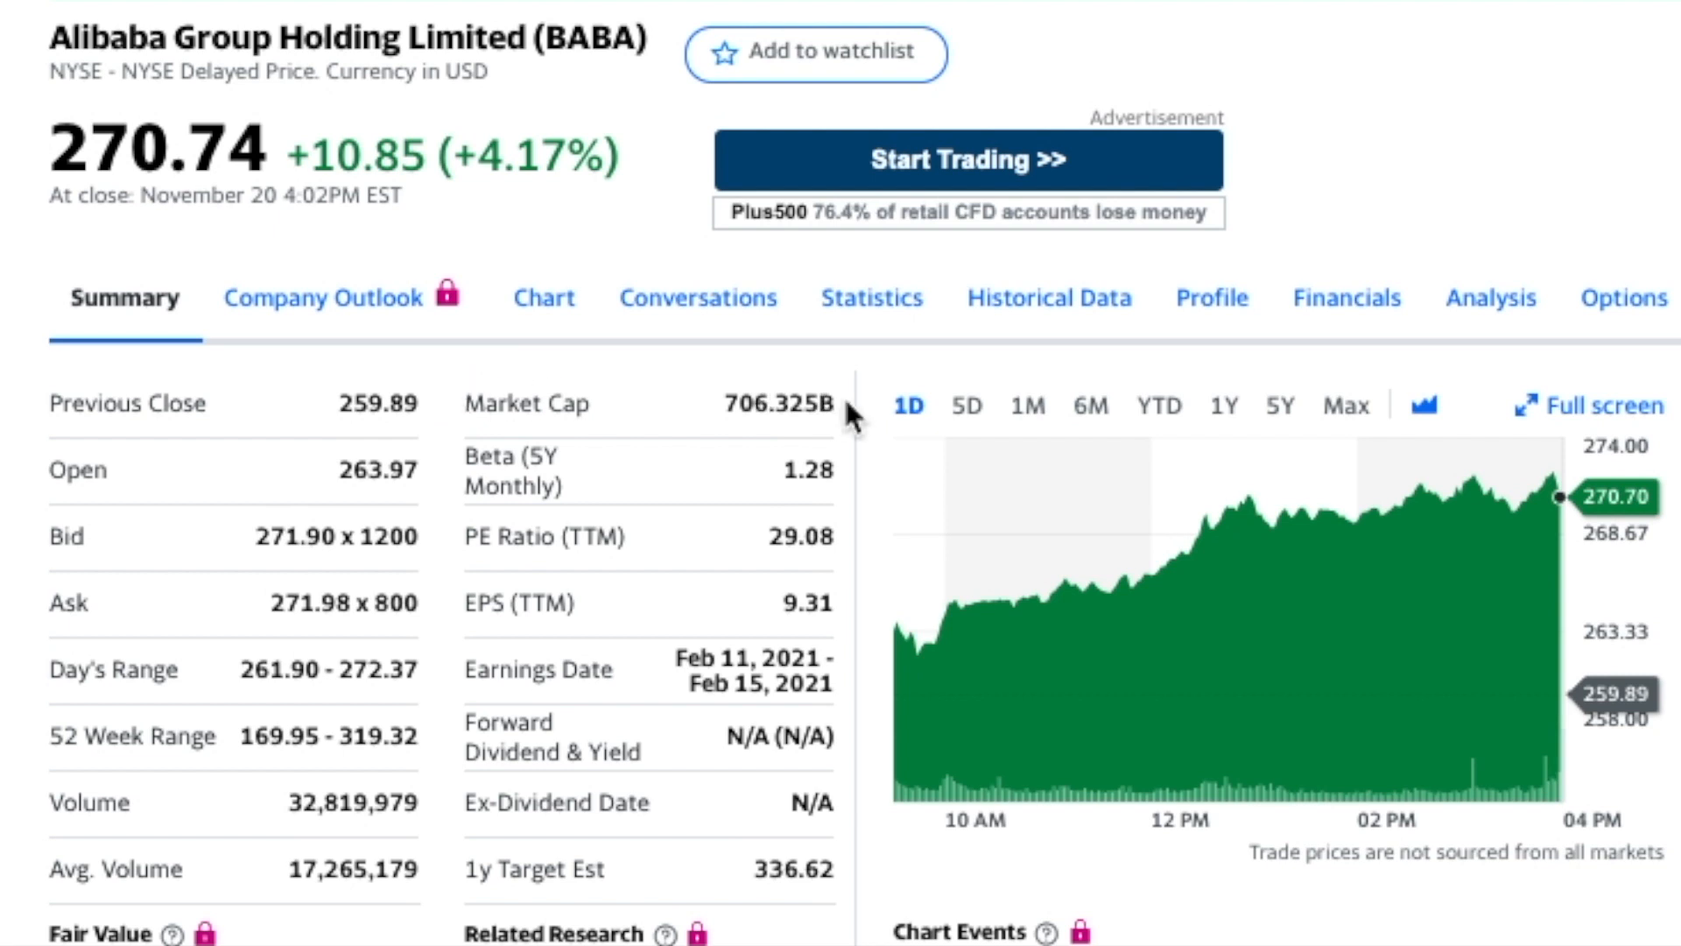
{"action": "left_click_drag", "start_coordinate": [831, 404], "coordinate": [696, 419]}
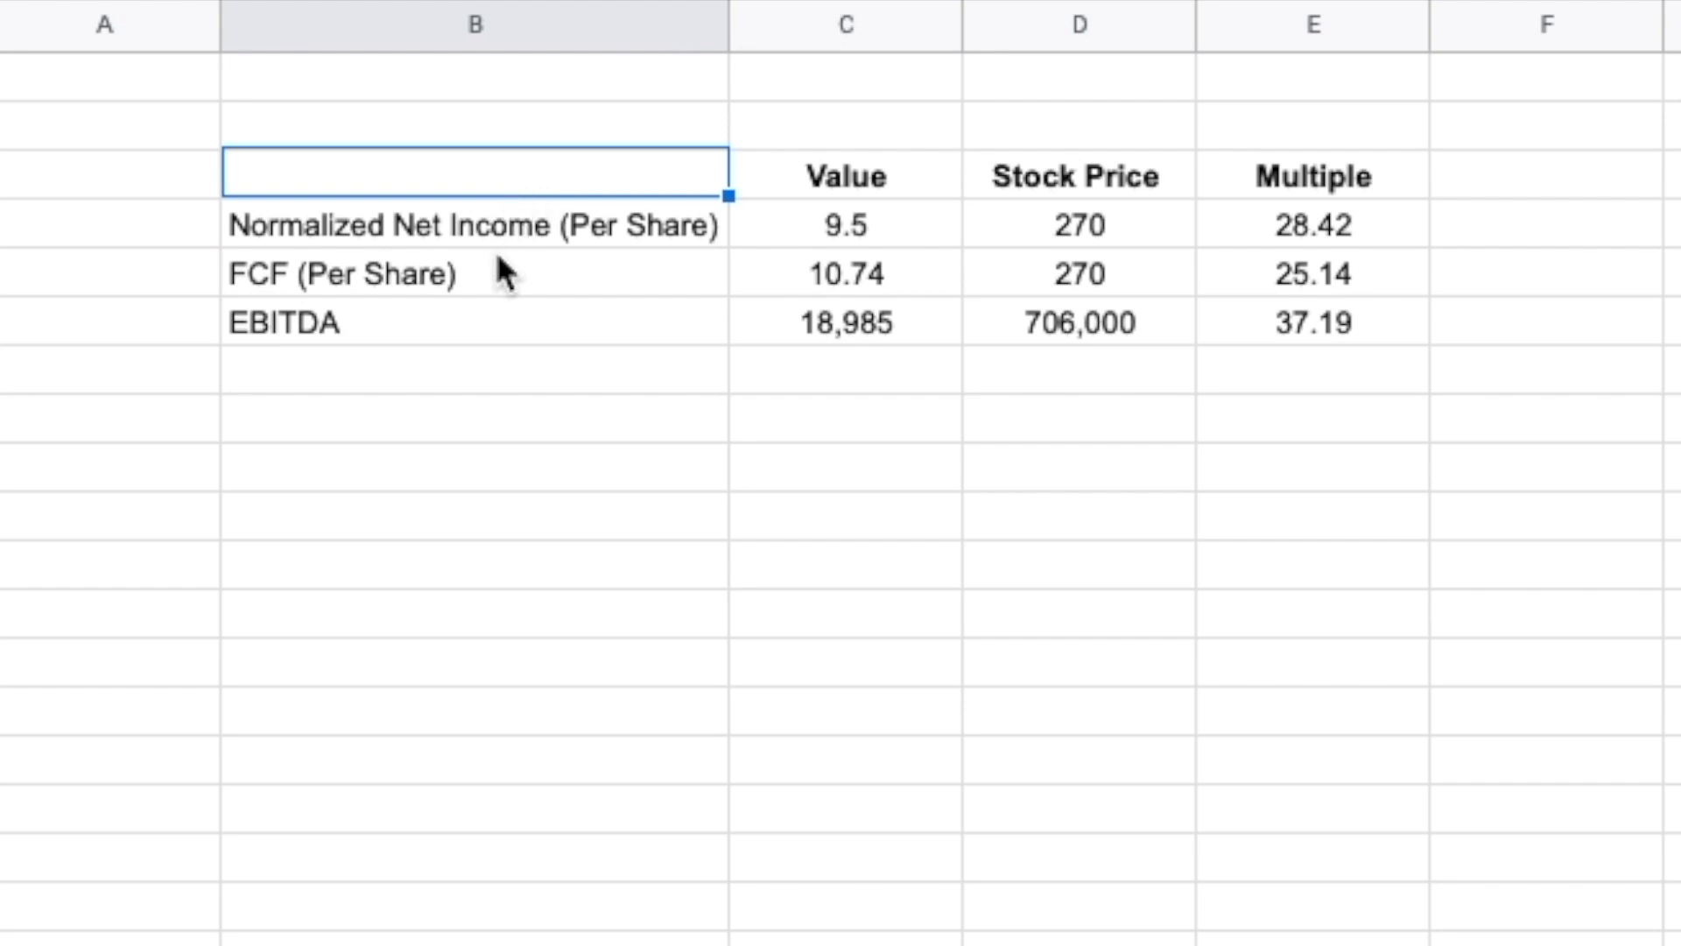
Step: In the Google Sheets multiples table, examine the Normalized Net Income, FCF and EBITDA rows one after another
{"action": "left_click_drag", "start_coordinate": [407, 228], "coordinate": [1321, 229]}
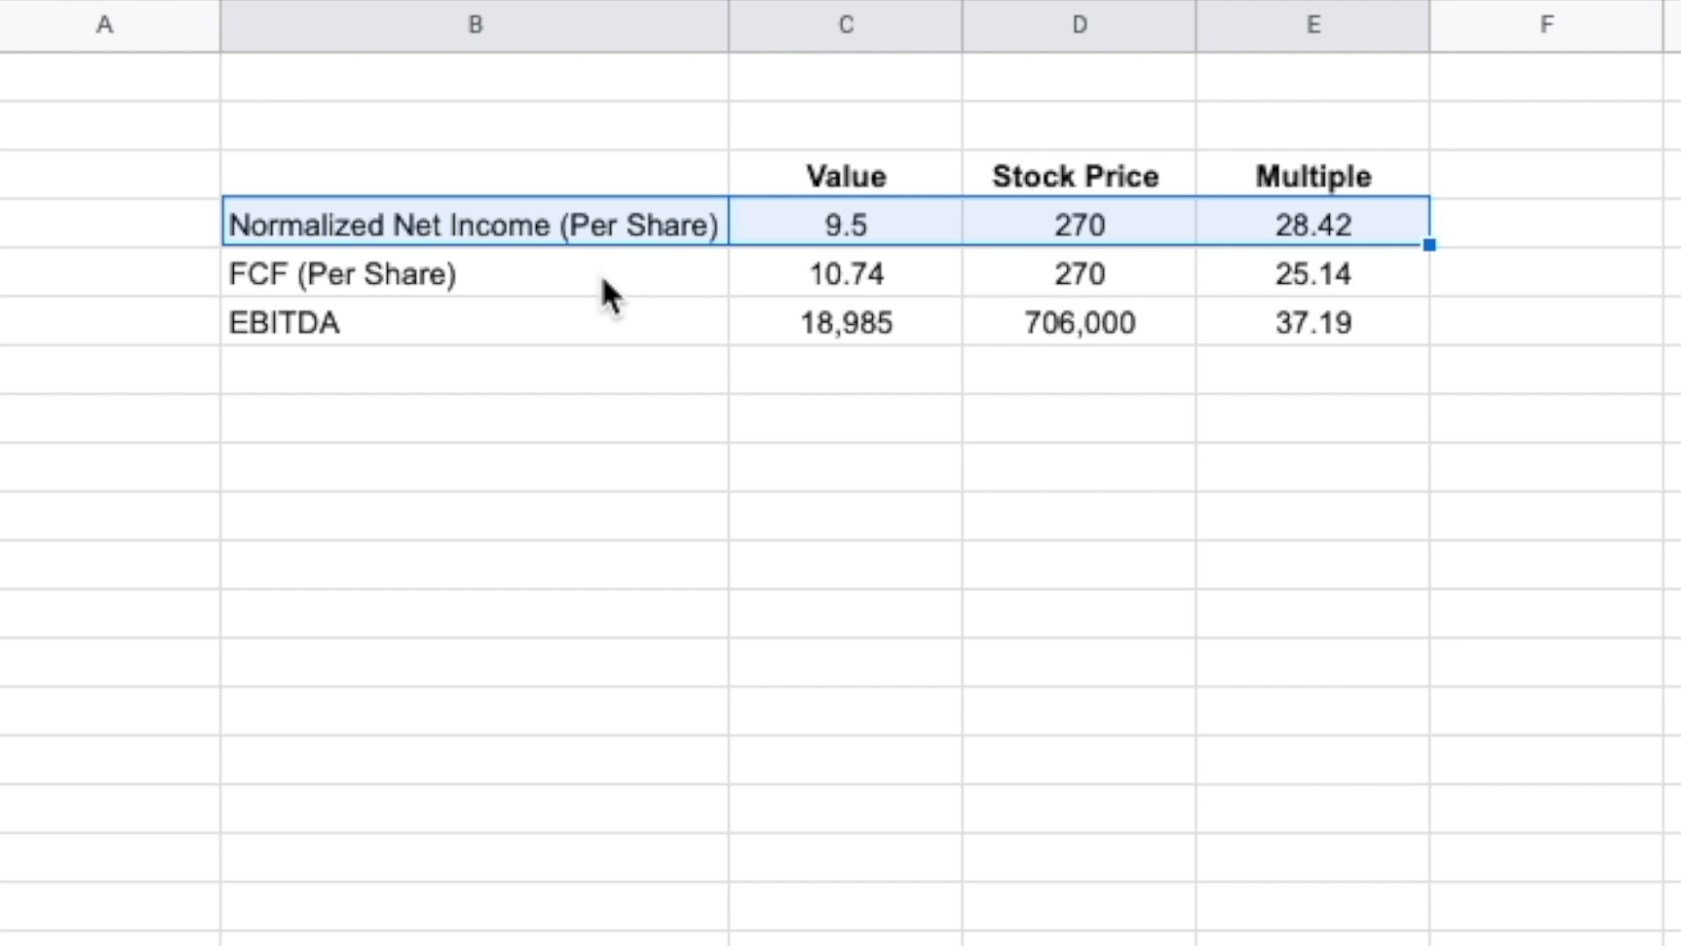
{"action": "left_click_drag", "start_coordinate": [604, 280], "coordinate": [638, 293]}
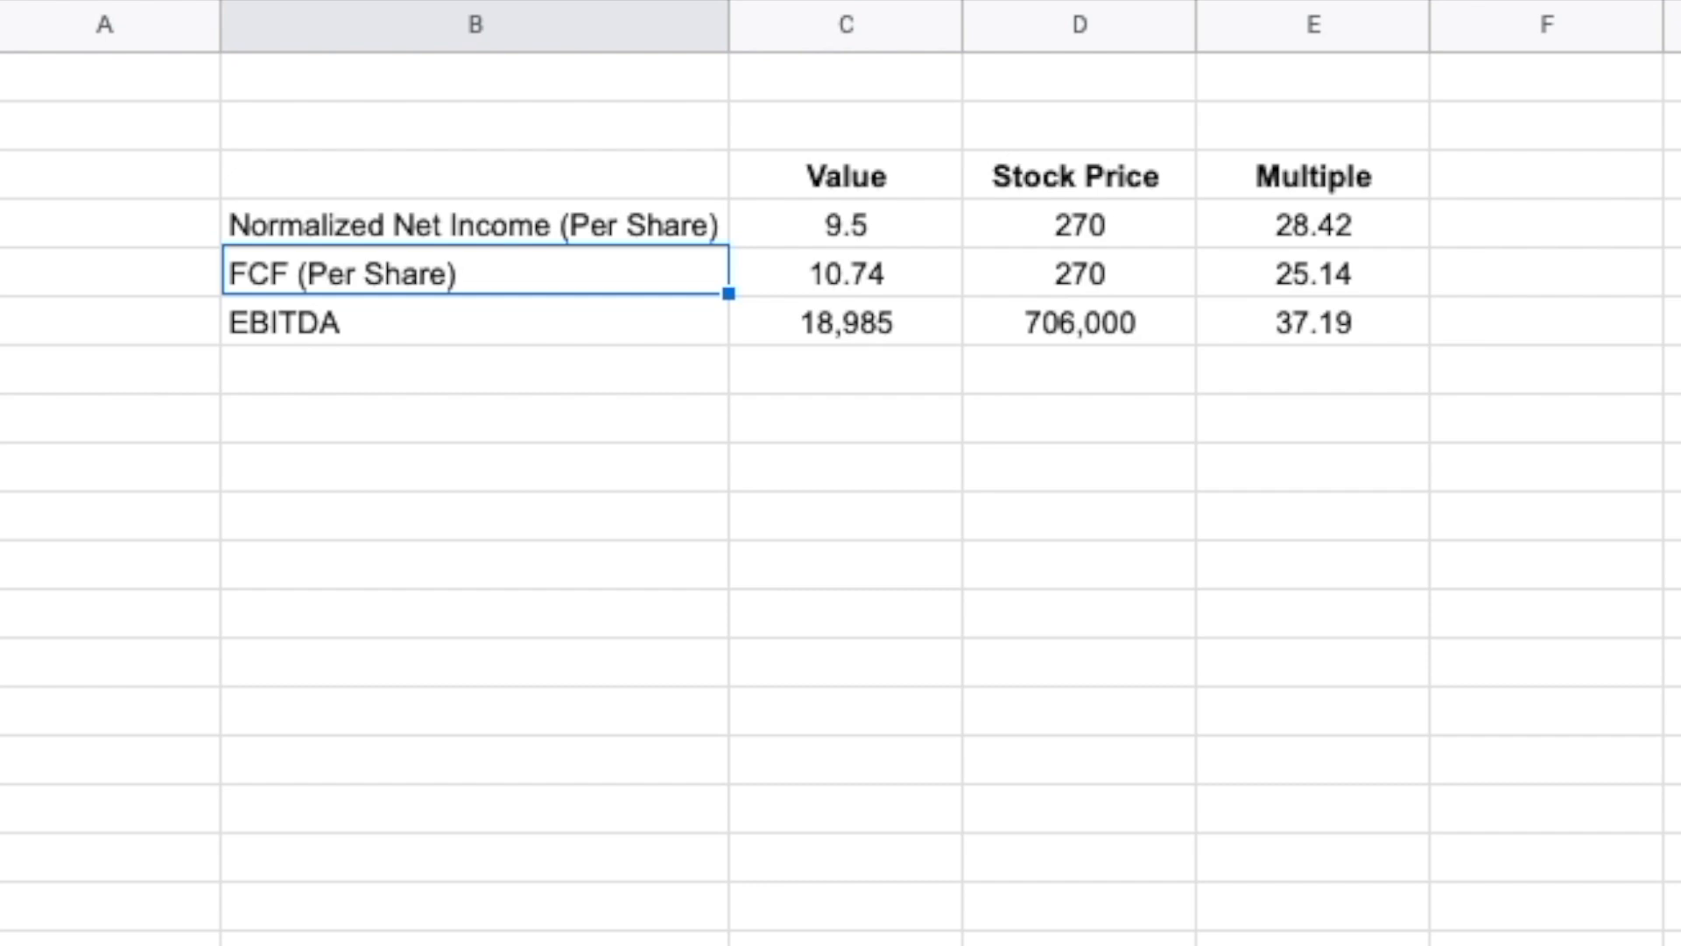
{"action": "left_click", "coordinate": [486, 330]}
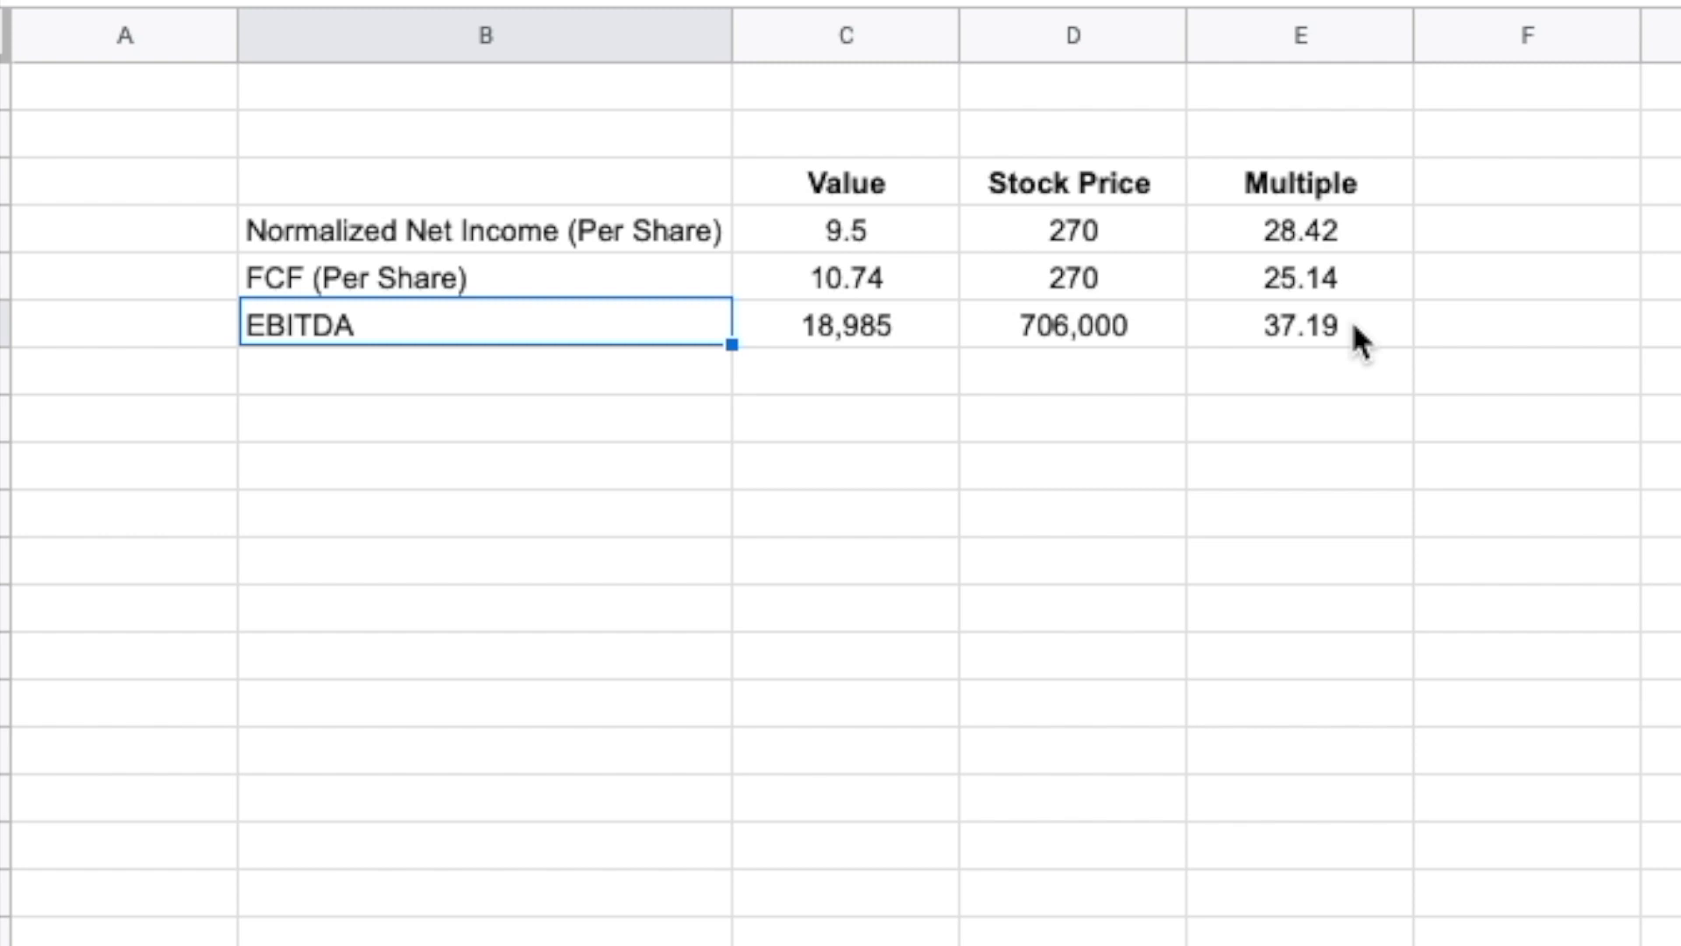
{"action": "key", "text": "Up"}
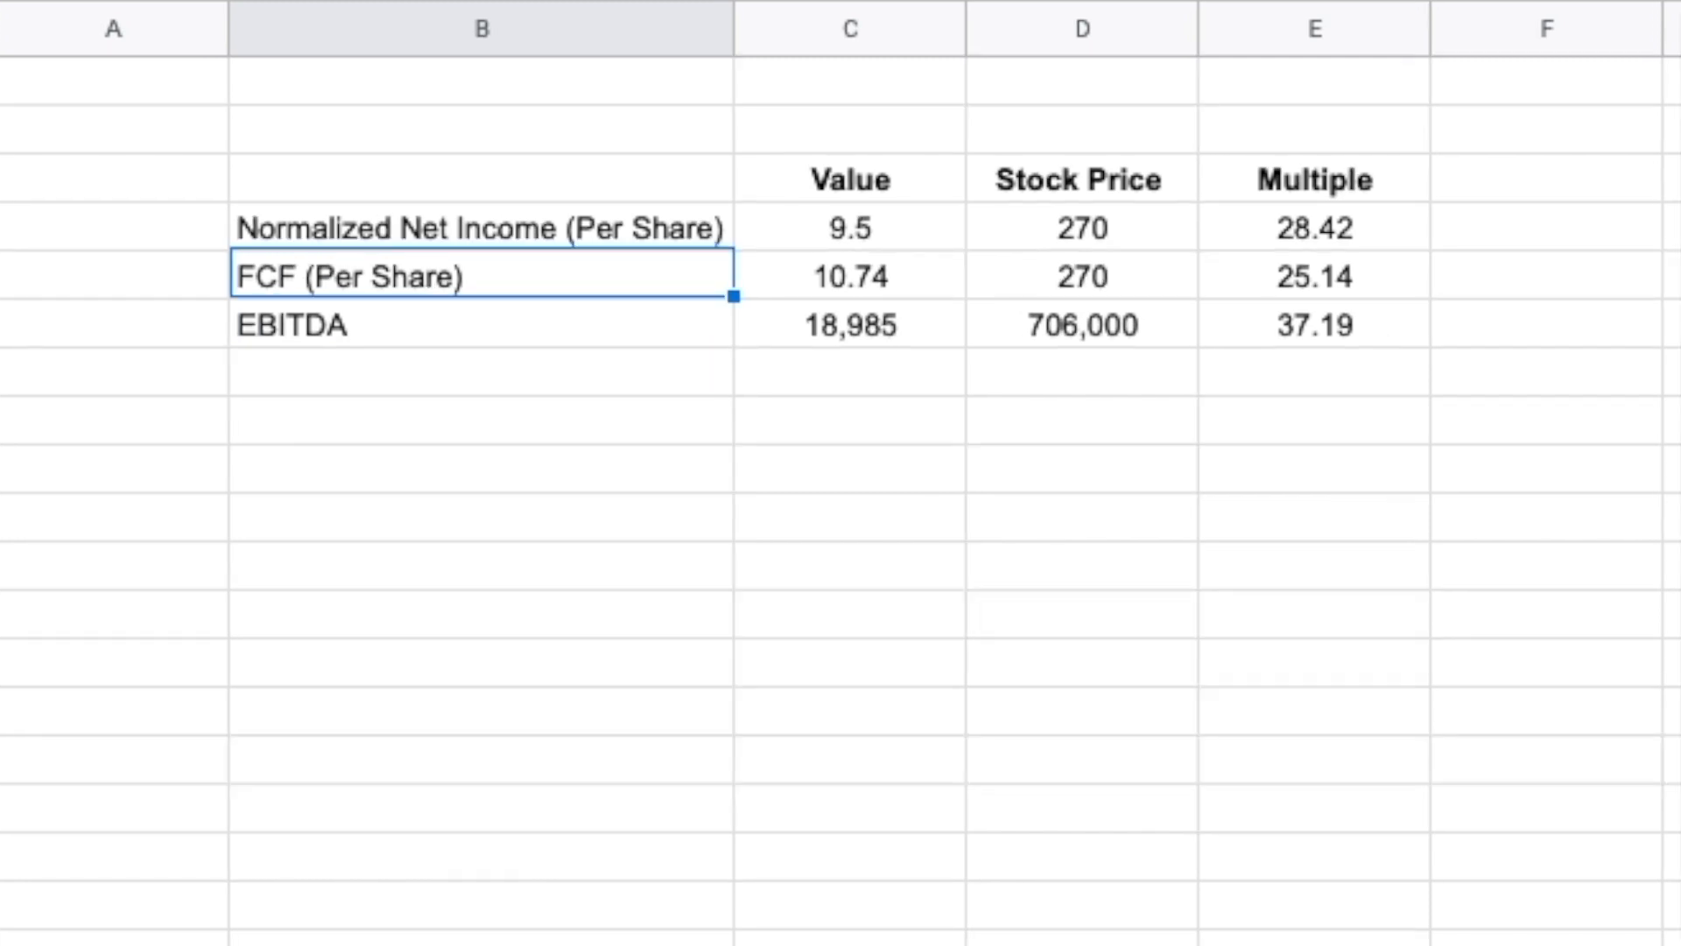
{"action": "left_click", "coordinate": [492, 324]}
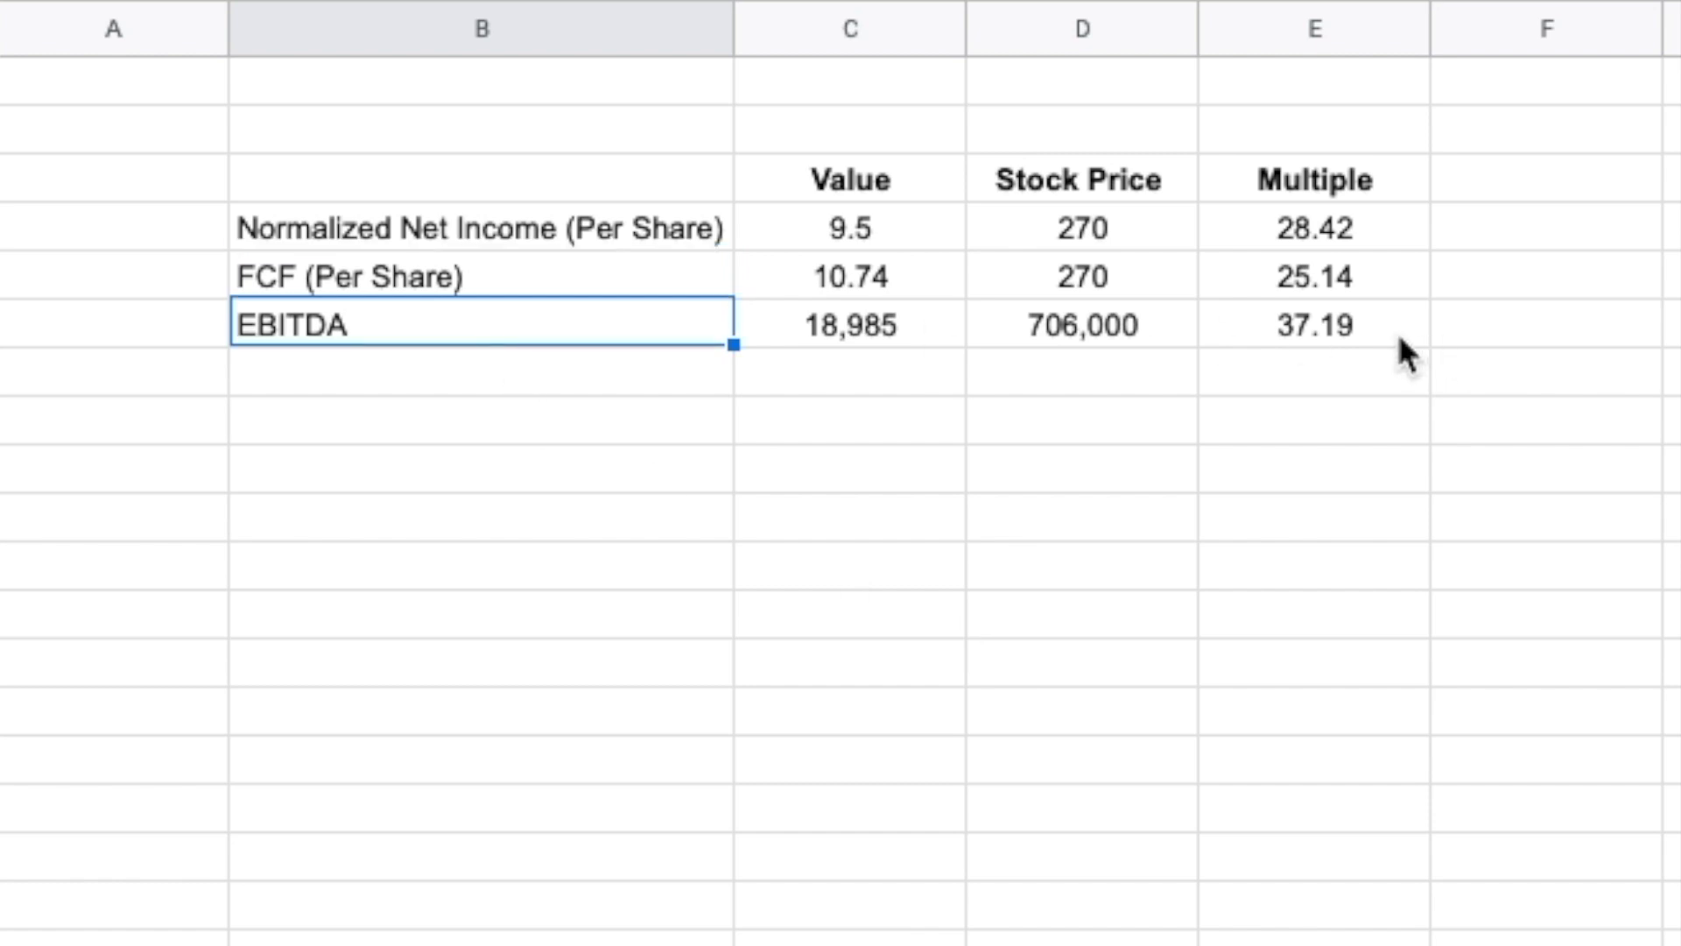
Step: Compare the Multiple column's values for Normalized Net Income, FCF and EBITDA
{"action": "left_click", "coordinate": [1353, 224]}
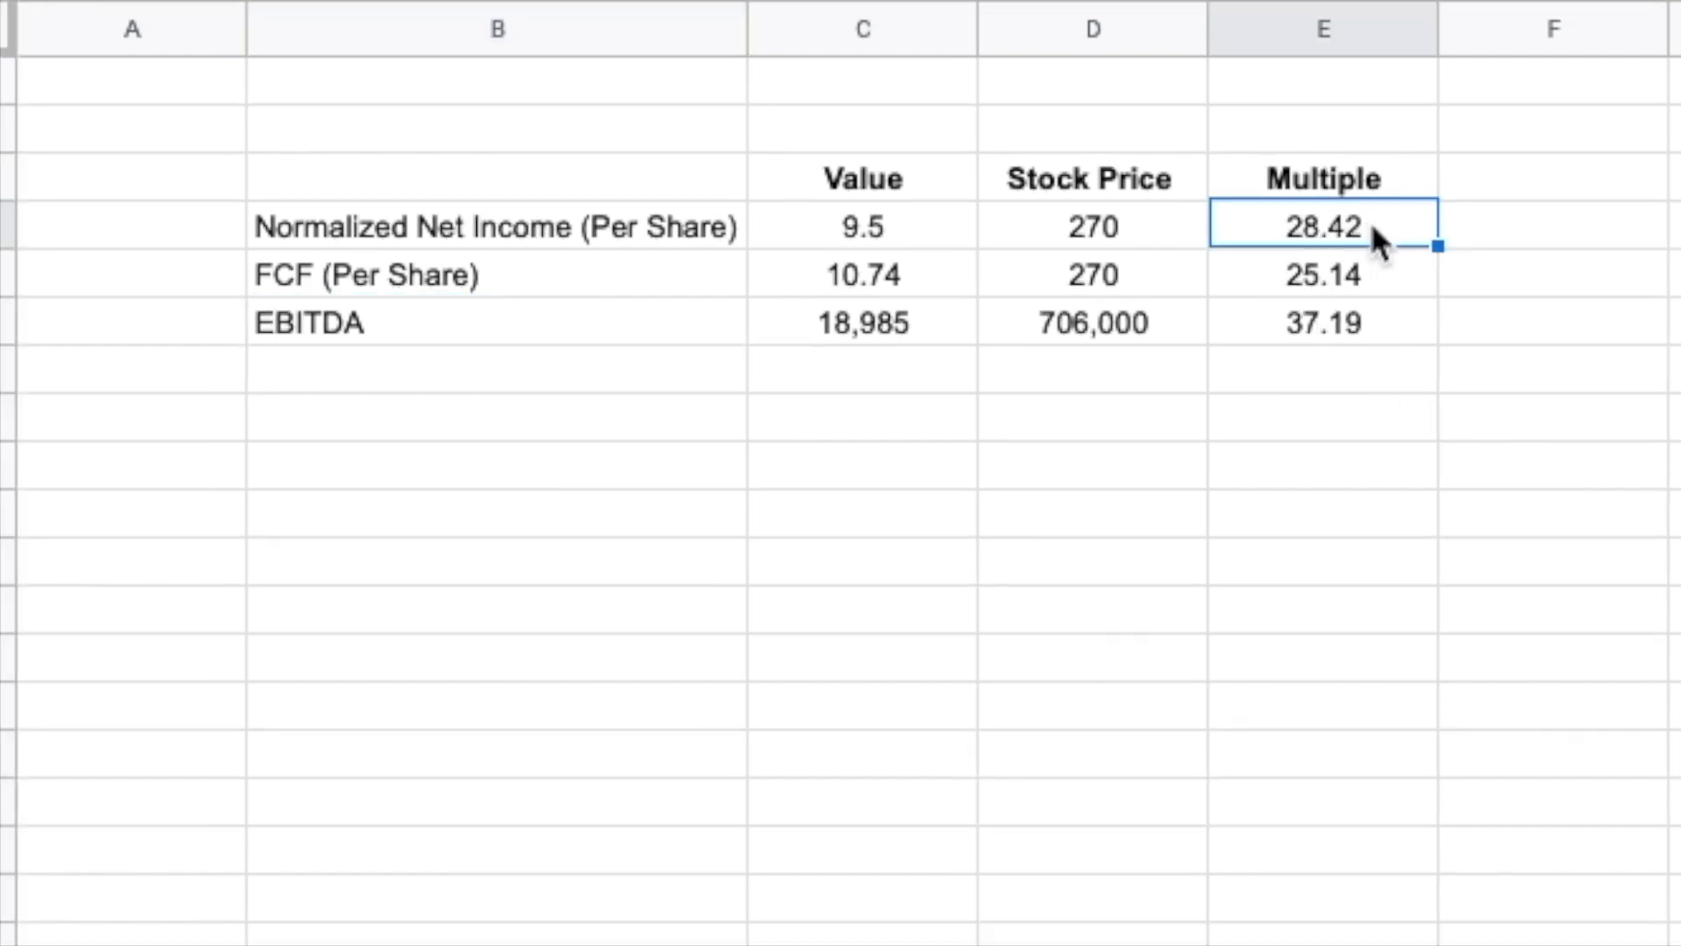
{"action": "left_click", "coordinate": [1379, 278]}
{"action": "left_click", "coordinate": [1383, 331]}
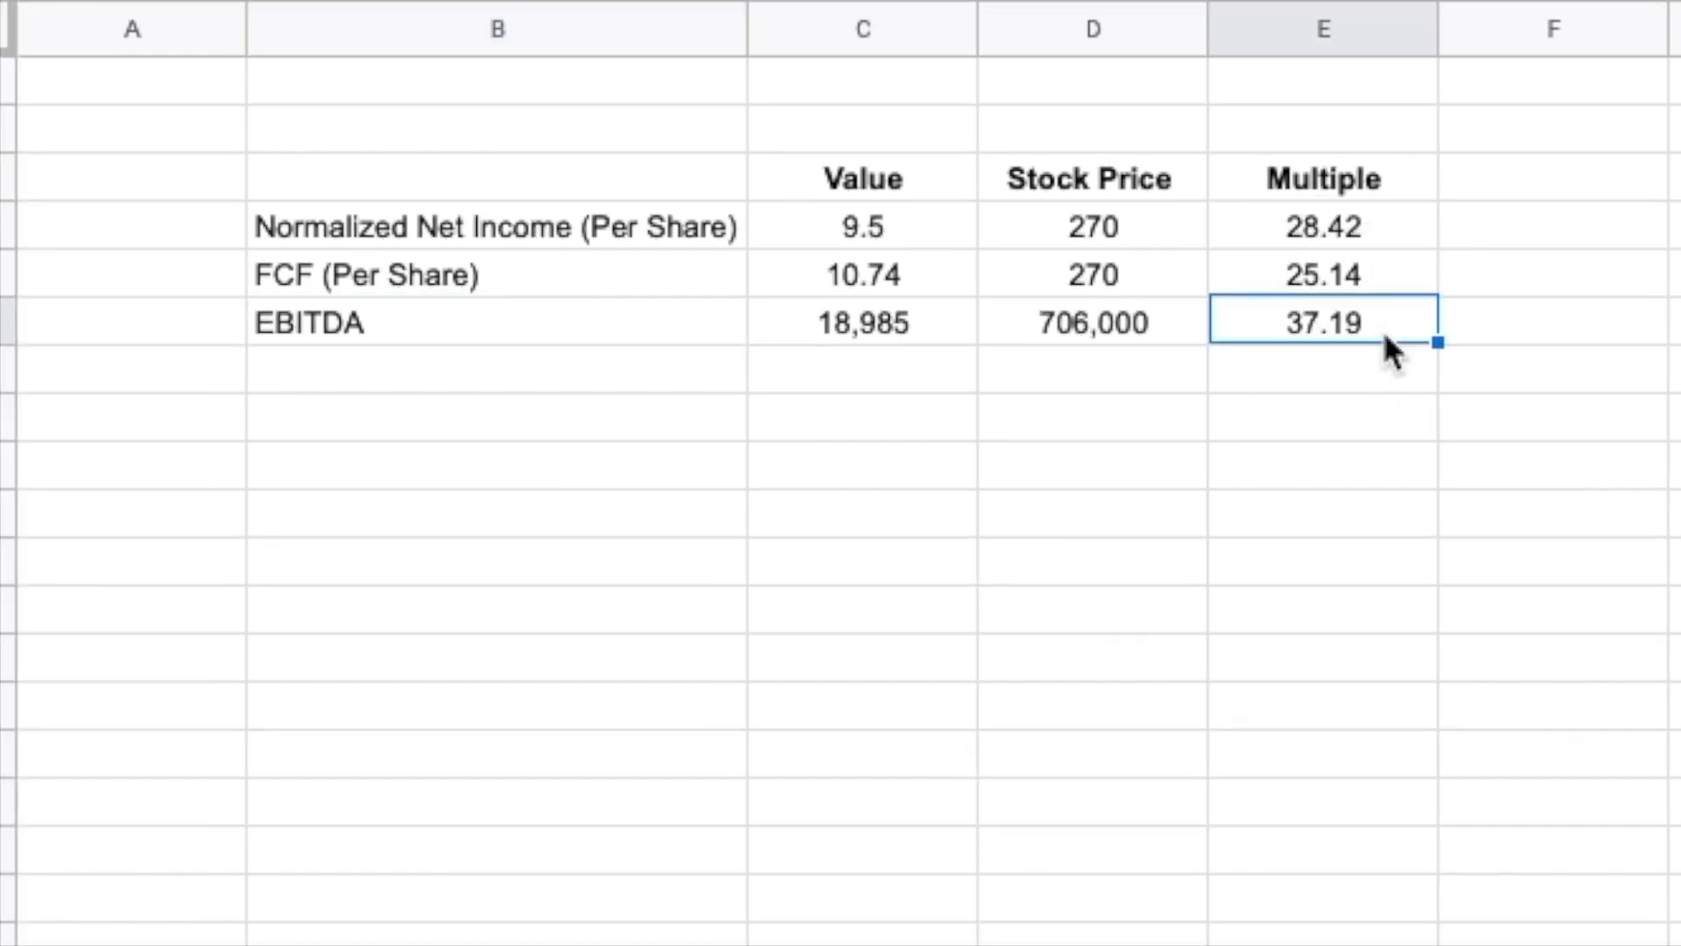
{"action": "left_click", "coordinate": [1388, 243]}
{"action": "left_click", "coordinate": [1380, 326], "text": "shift"}
{"action": "left_click", "coordinate": [1381, 278]}
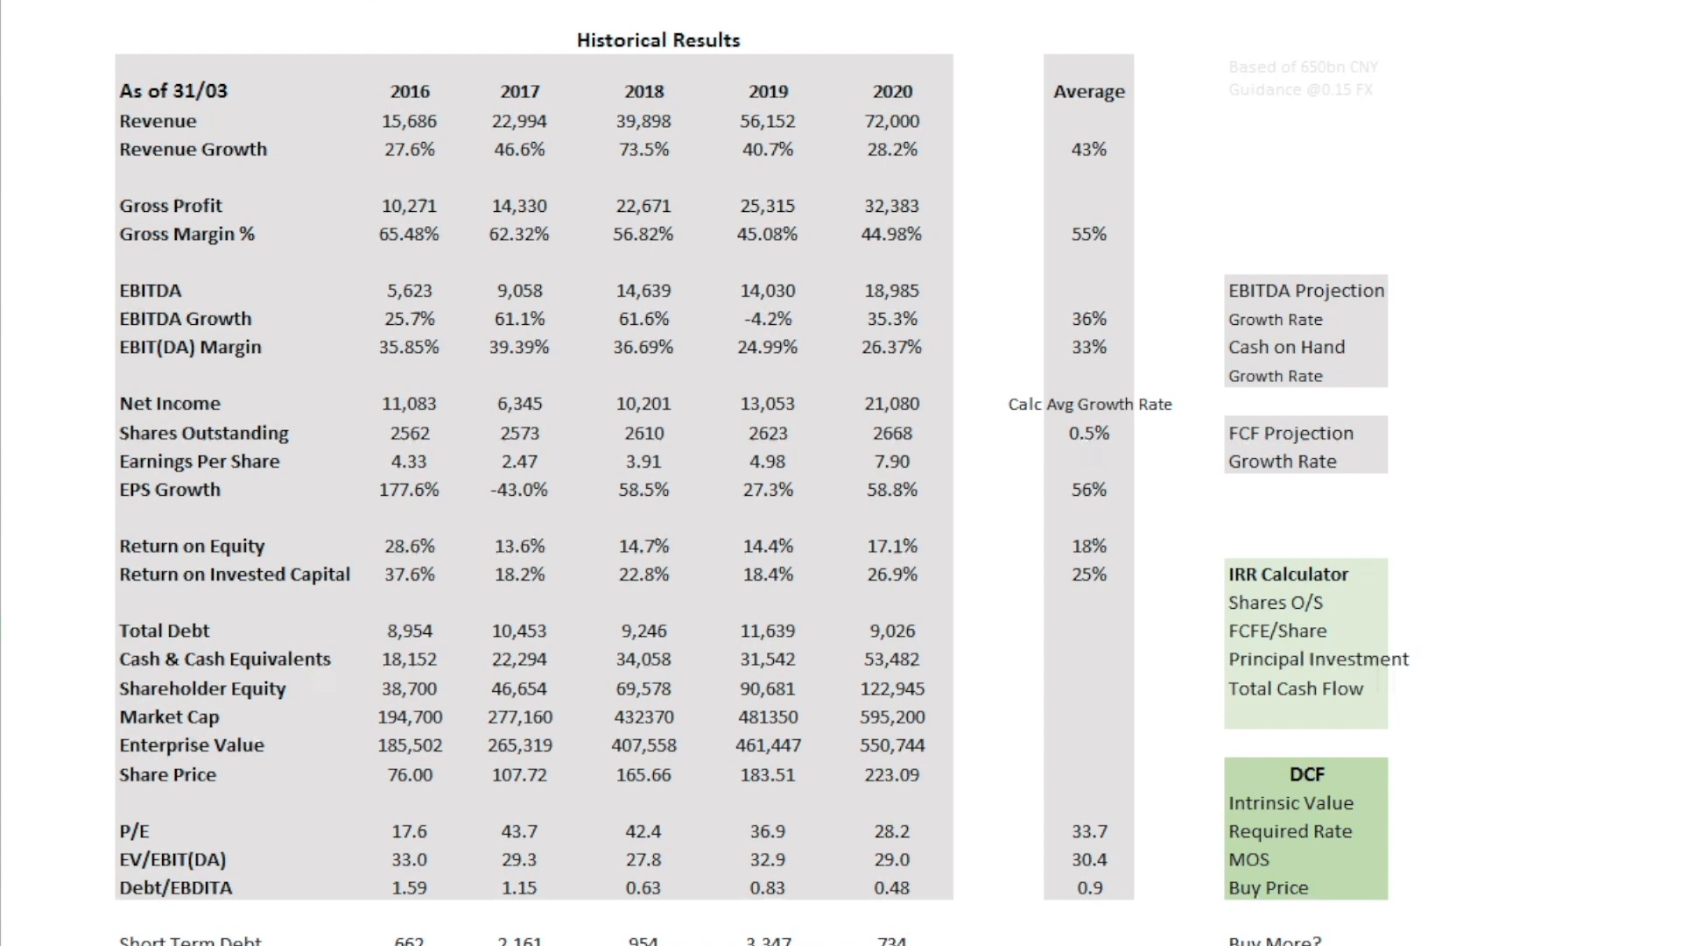
Step: In the Excel Historical Results table, examine Revenue and highlight the EBITDA, EBITDA Growth and EBIT(DA) Margin rows through the Average column
{"action": "left_click", "coordinate": [209, 122]}
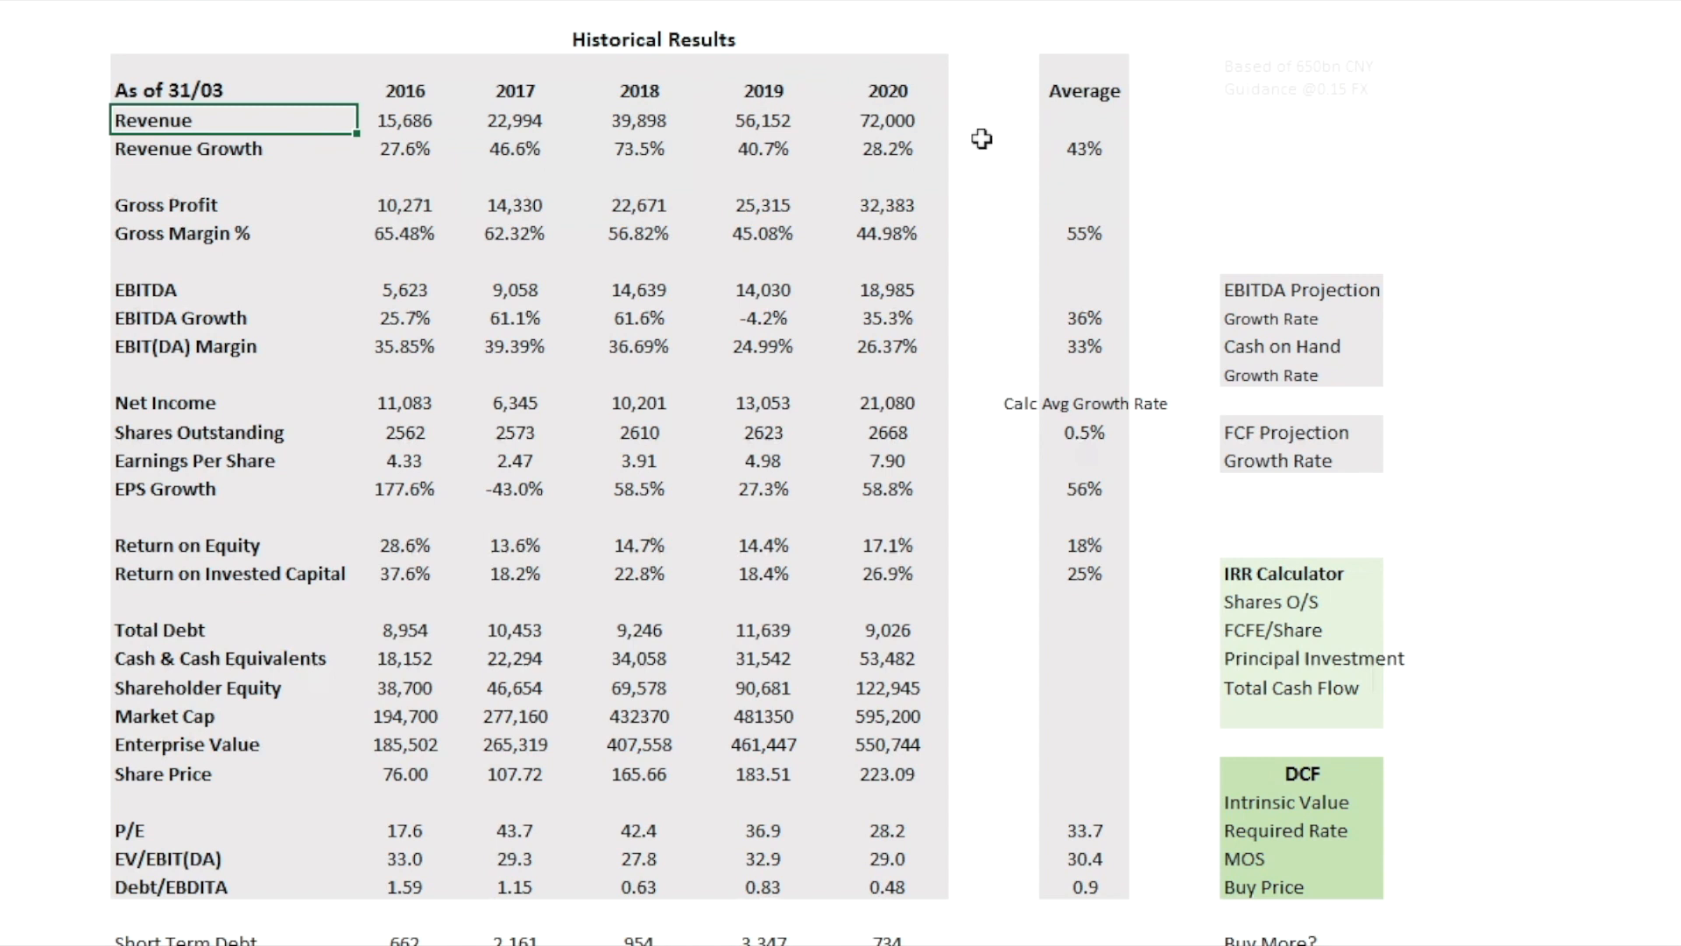
{"action": "left_click", "coordinate": [201, 289]}
{"action": "left_click_drag", "start_coordinate": [433, 287], "coordinate": [1101, 345]}
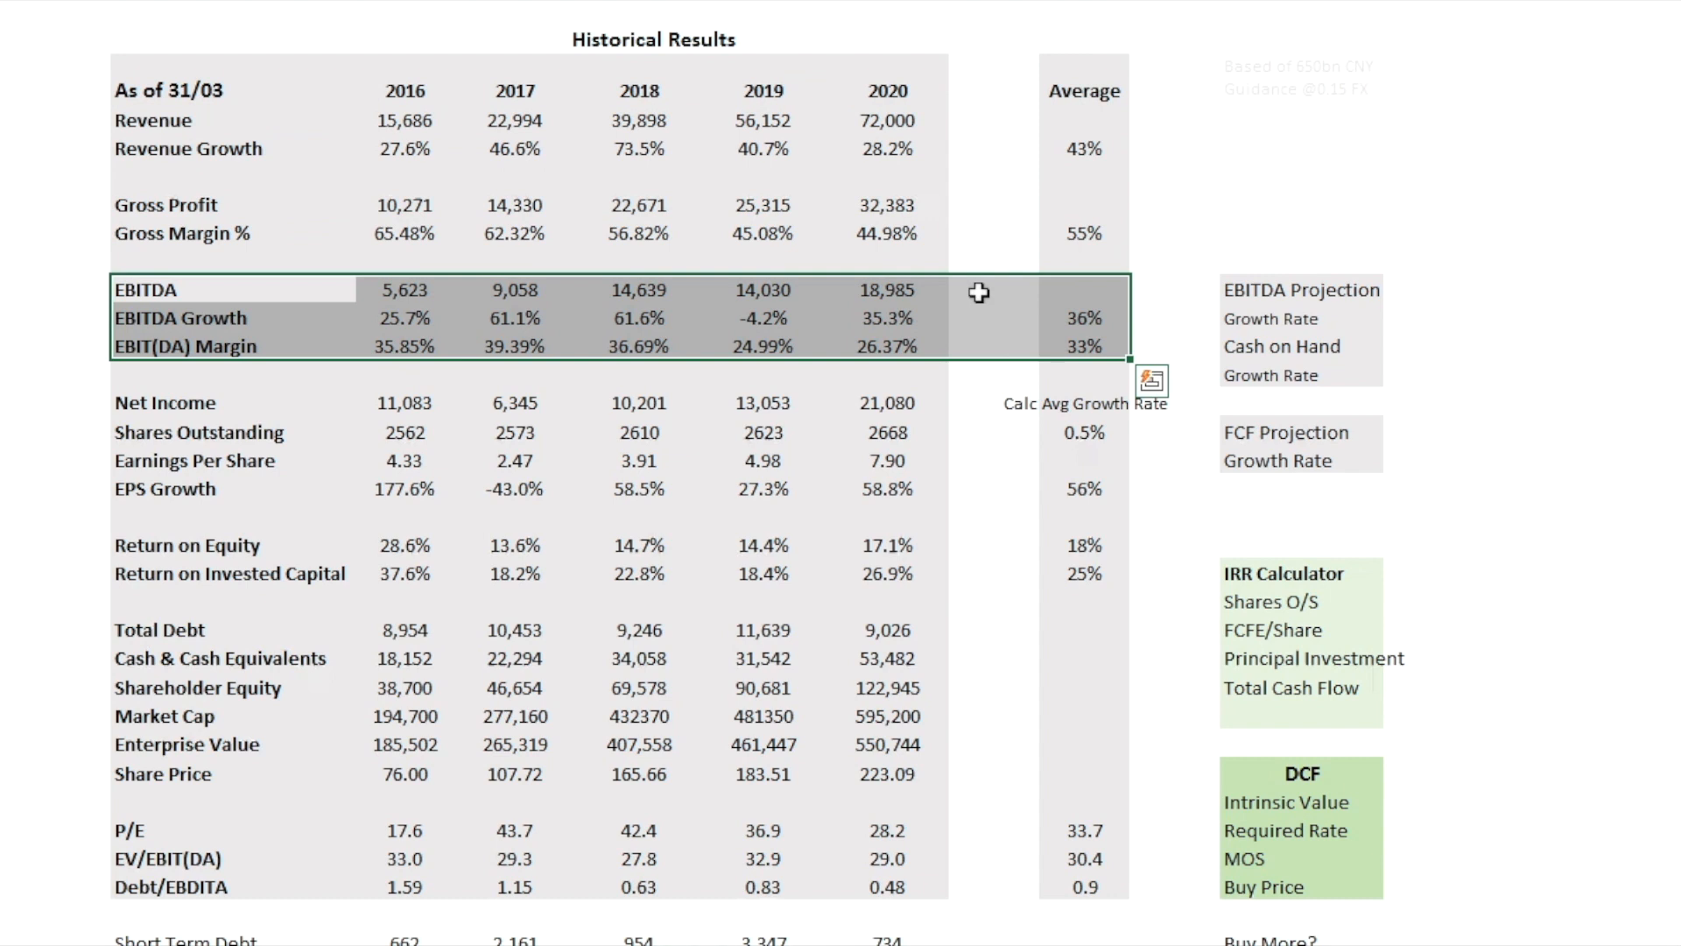
Step: Highlight the Earnings Per Share and EPS Growth rows through the Average column, and compare 2020 Net Income with 2020 EBITDA
{"action": "left_click_drag", "start_coordinate": [175, 461], "coordinate": [1085, 489]}
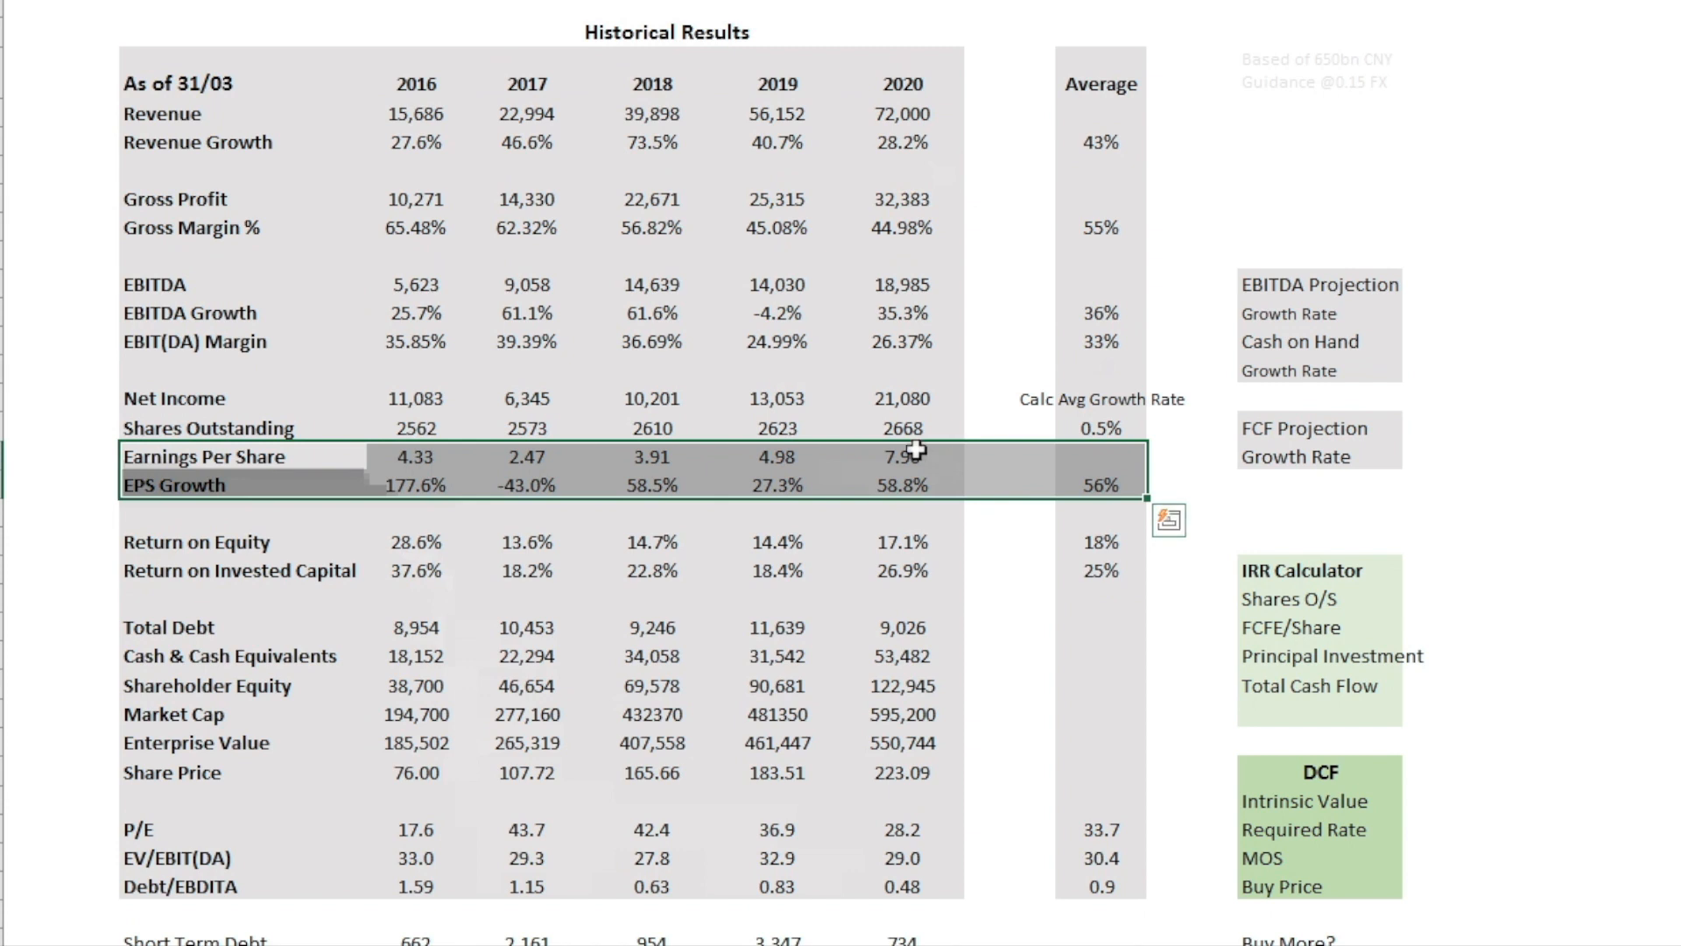
{"action": "left_click", "coordinate": [926, 404]}
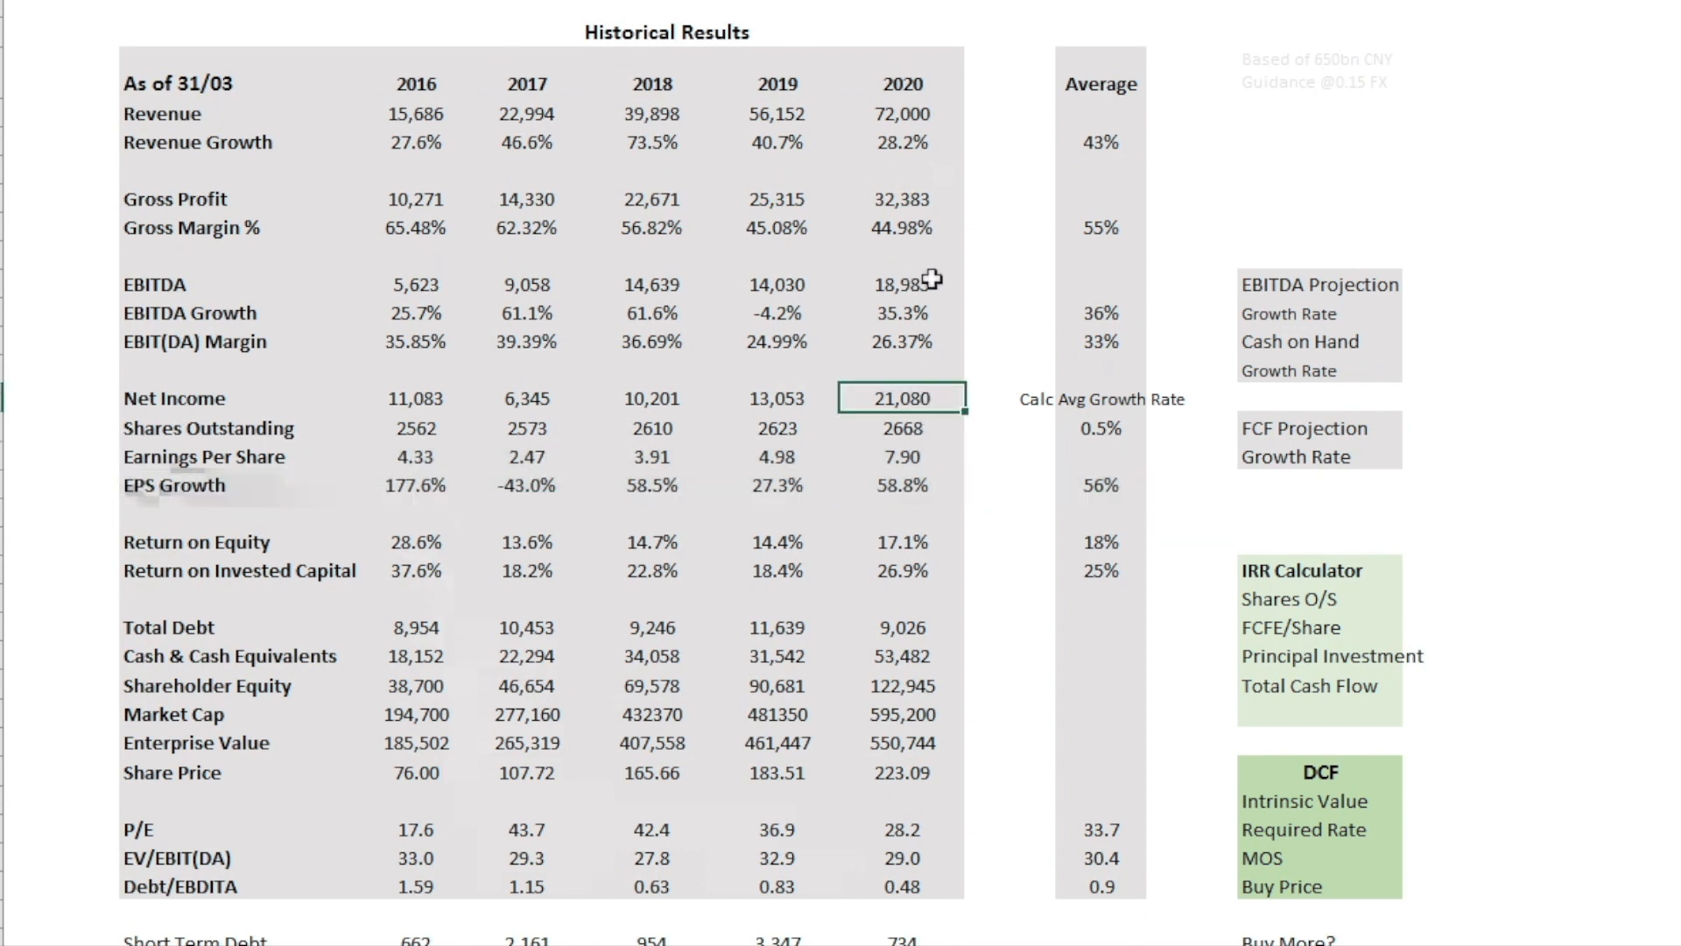
{"action": "left_click", "coordinate": [931, 282]}
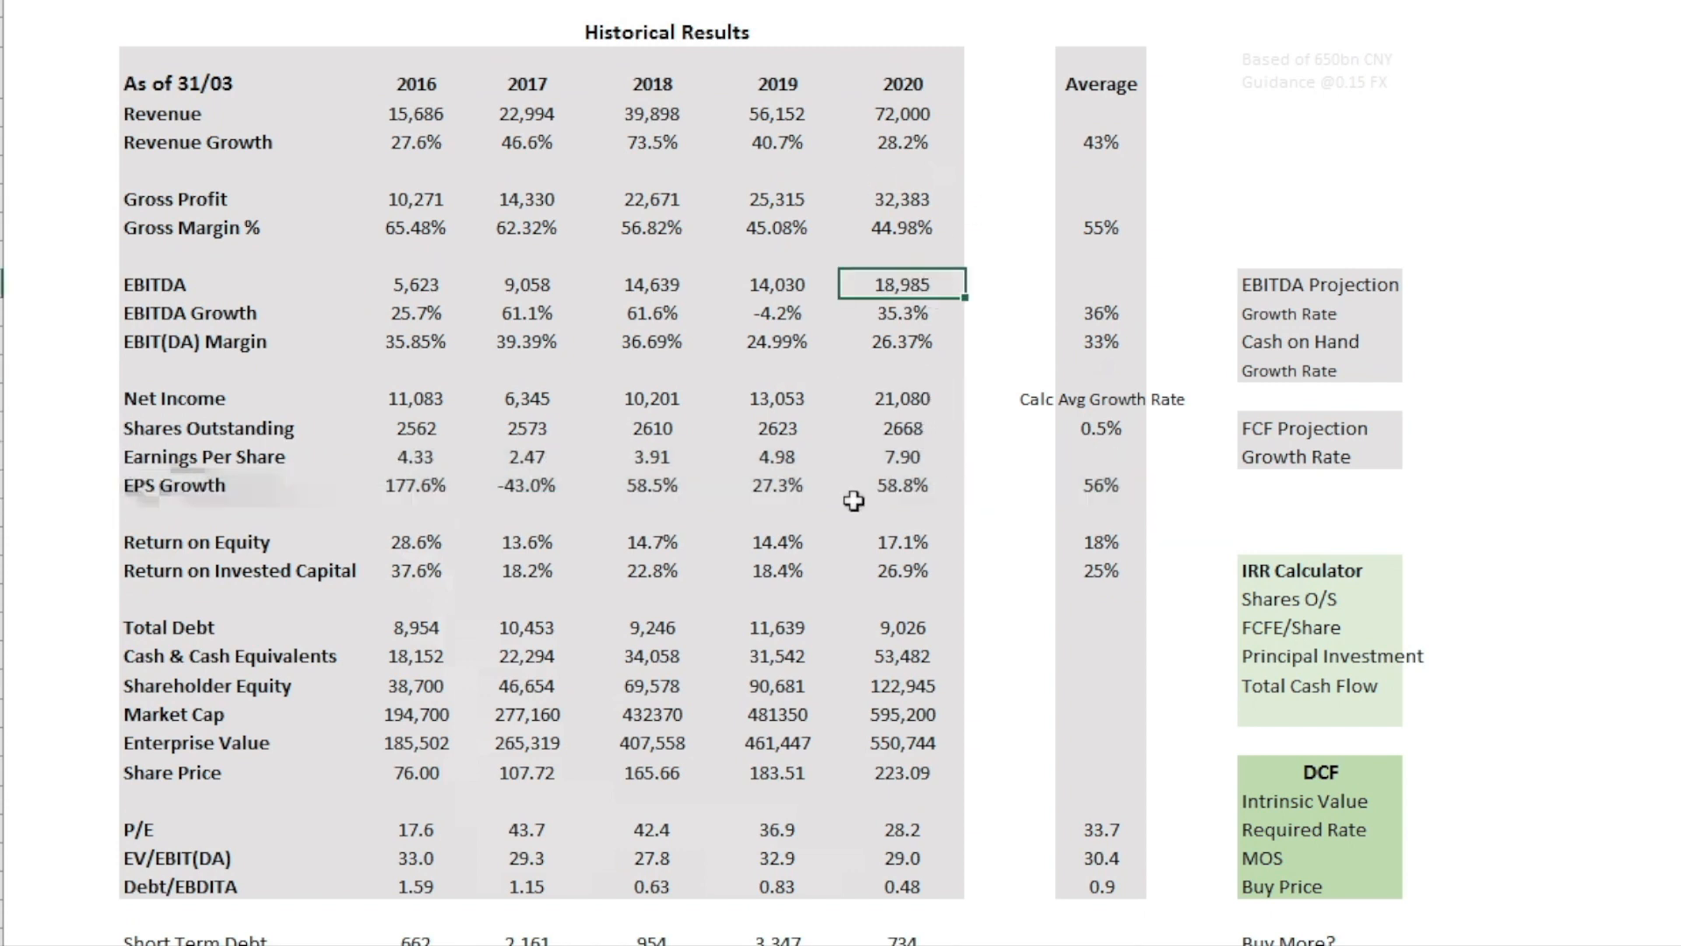
{"action": "left_click", "coordinate": [913, 408]}
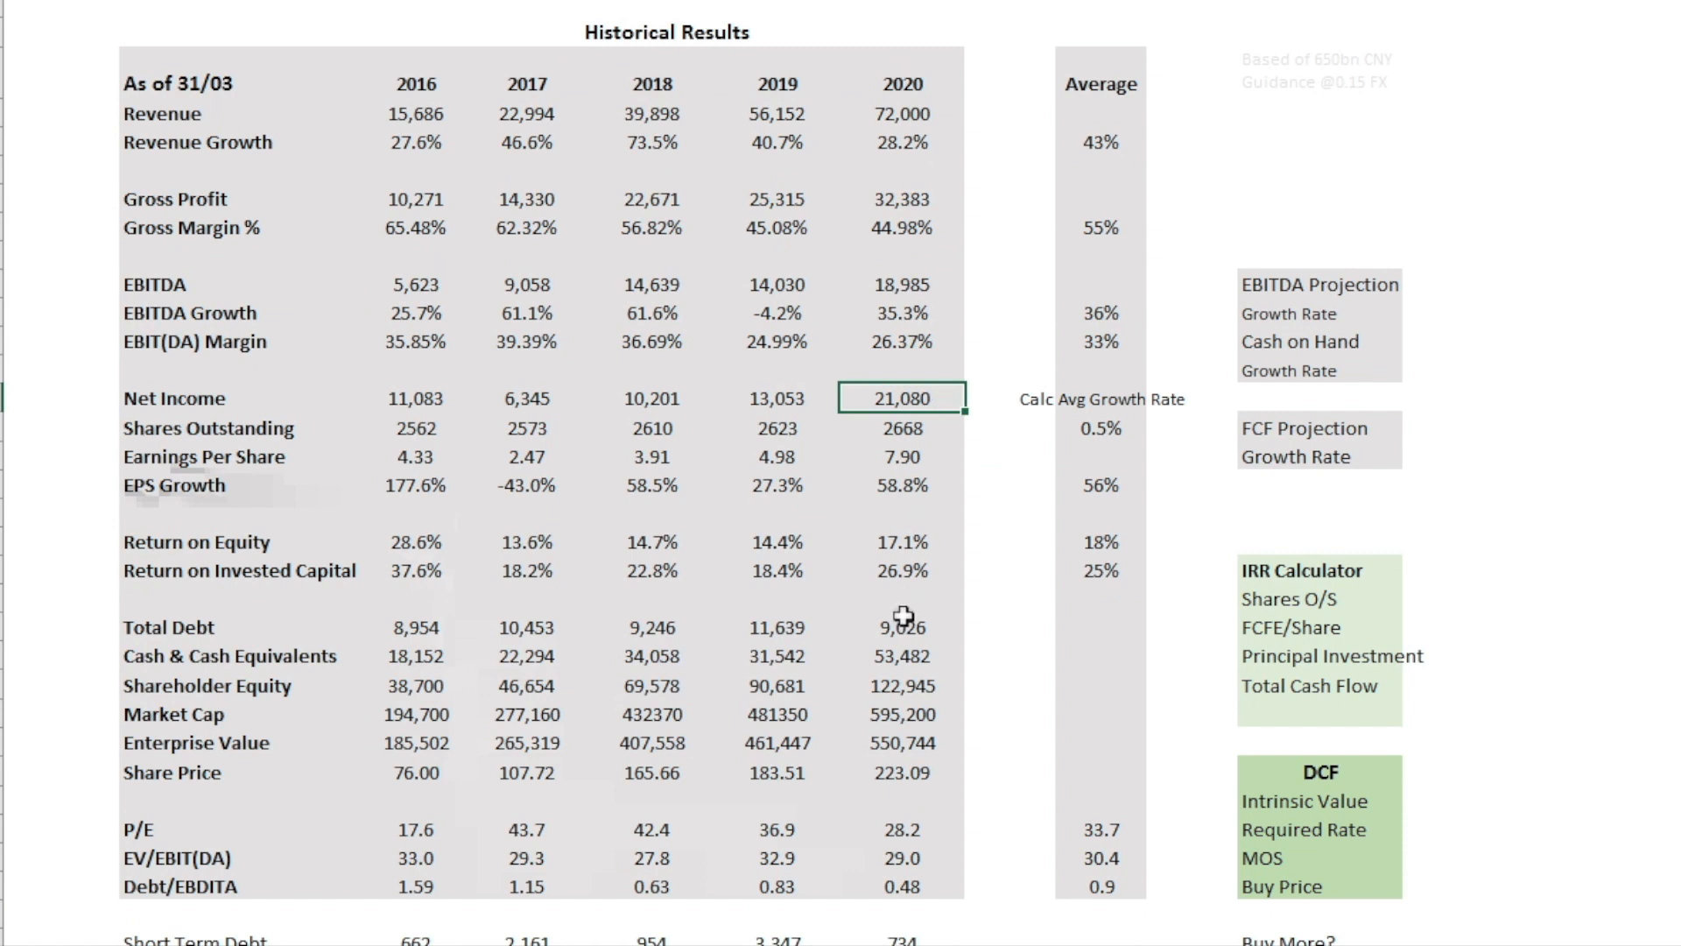
Step: Highlight the Return on Equity and Return on Invested Capital rows from their labels through the Average column
{"action": "left_click_drag", "start_coordinate": [183, 543], "coordinate": [1135, 574]}
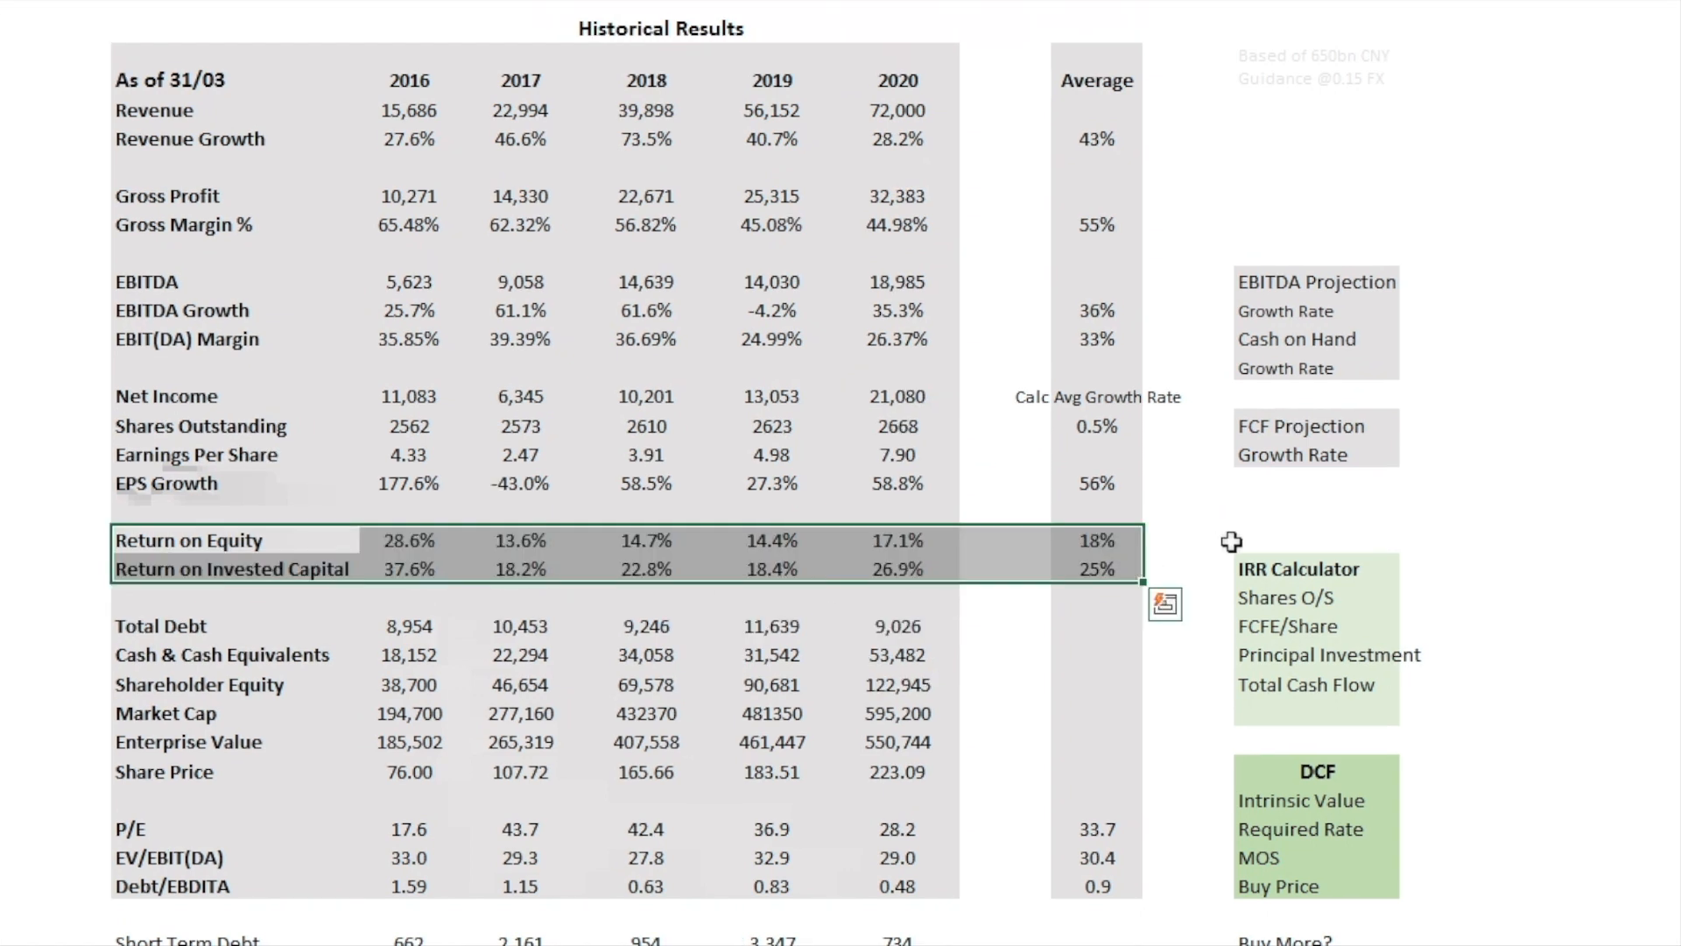
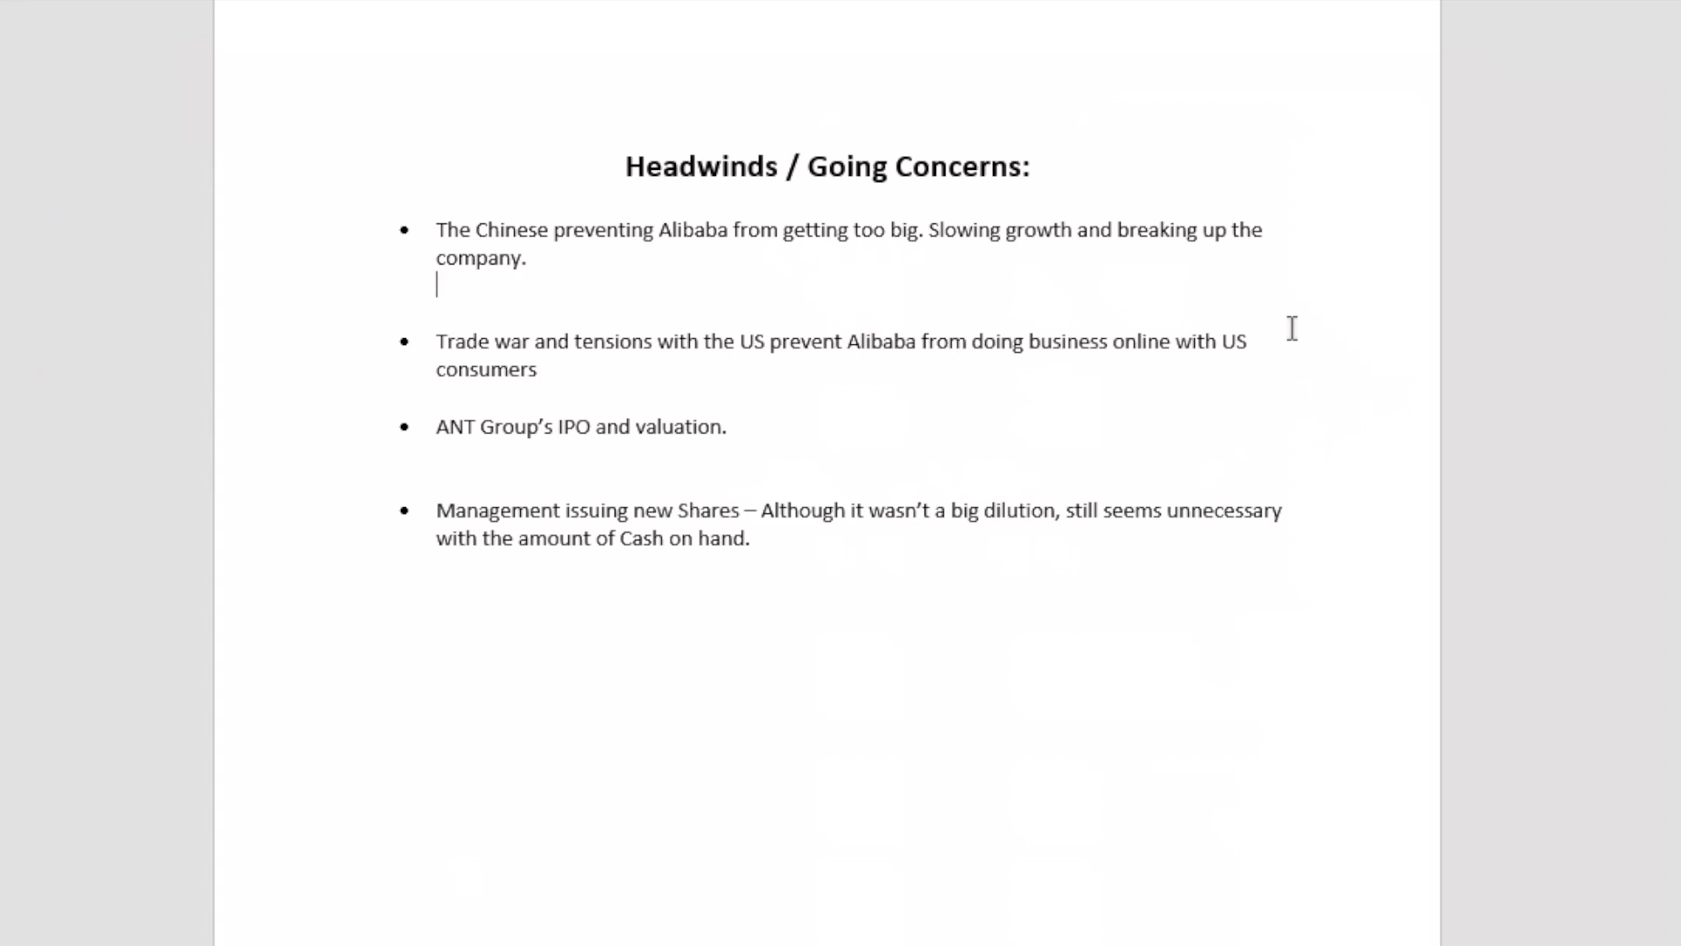
Step: Read the bullet points under Headwinds / Going Concerns in the notes document, from Chinese regulation to management issuing new shares
{"action": "left_click", "coordinate": [1168, 381]}
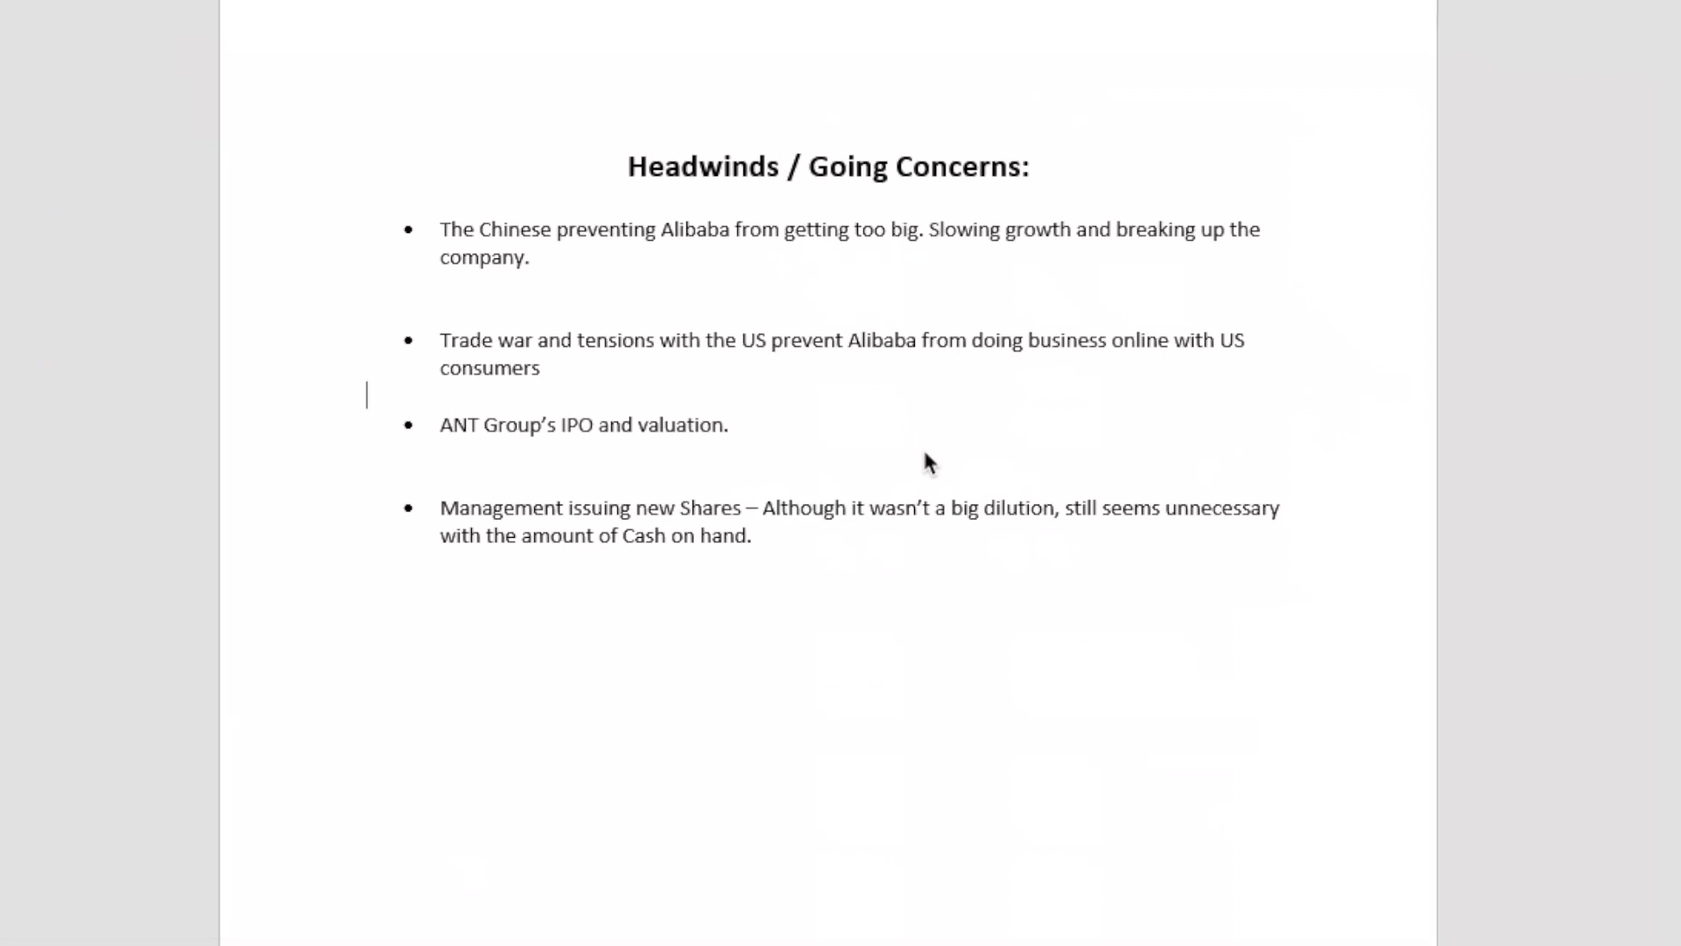
{"action": "left_click", "coordinate": [790, 588]}
{"action": "left_click", "coordinate": [873, 536]}
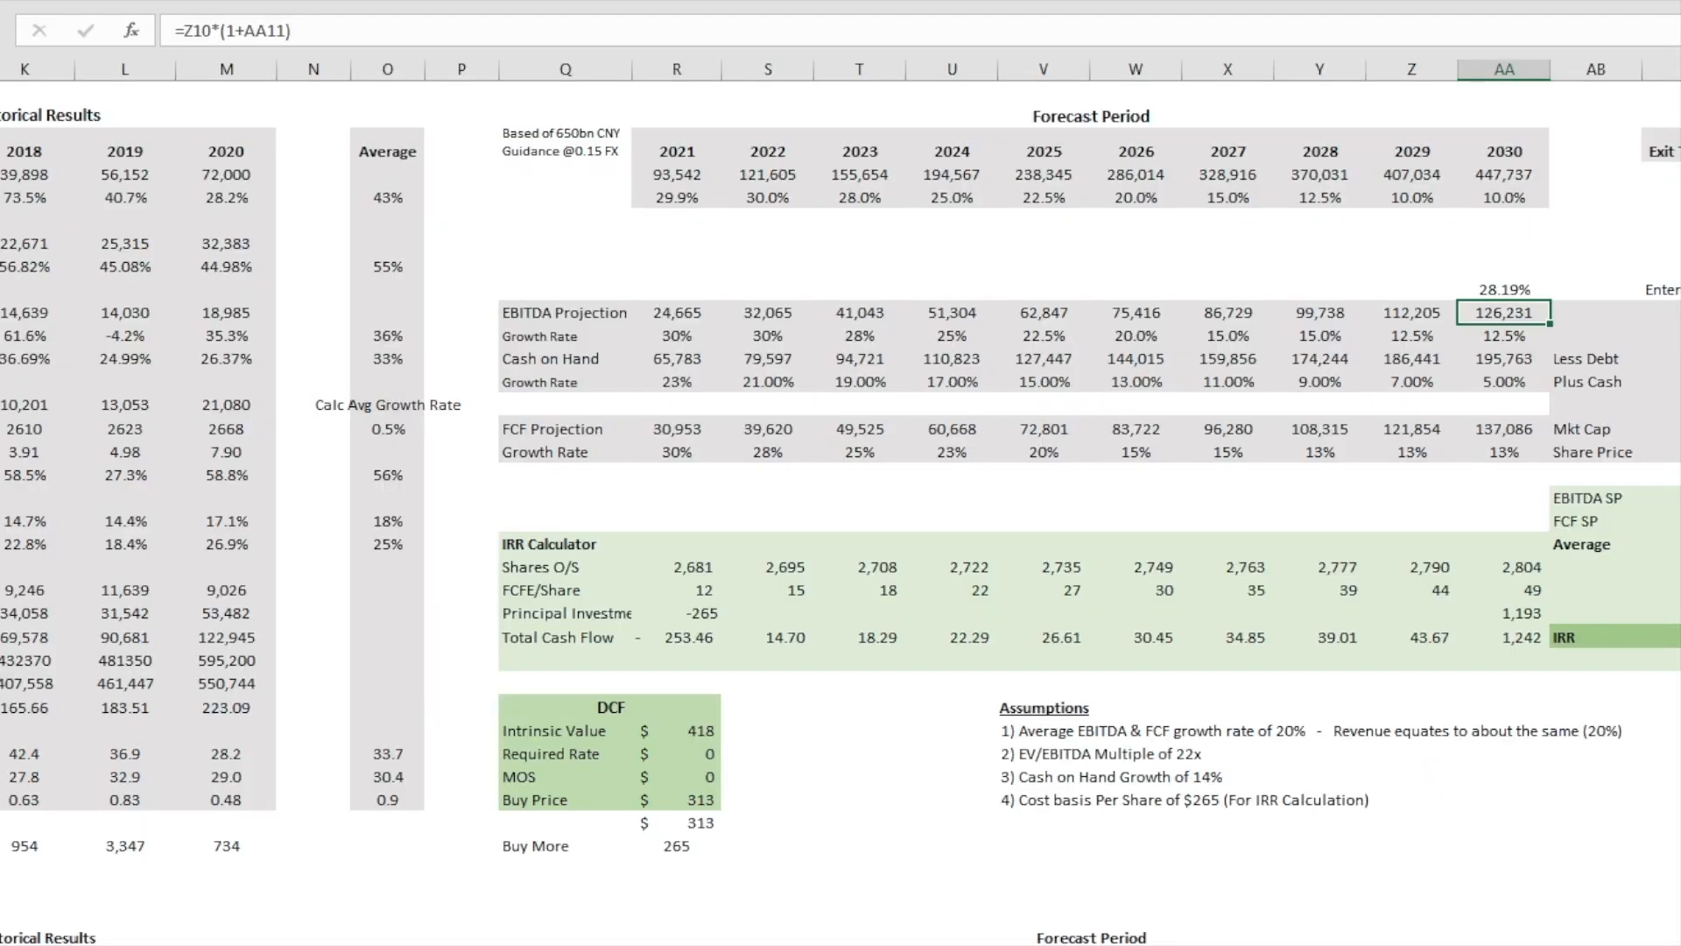
Step: In the Excel Forecast Period table, highlight the EBITDA Projection row from its label through 2030 and inspect the 2030 projection
{"action": "scroll", "coordinate": [840, 502], "scroll_direction": "left", "scroll_amount": 1}
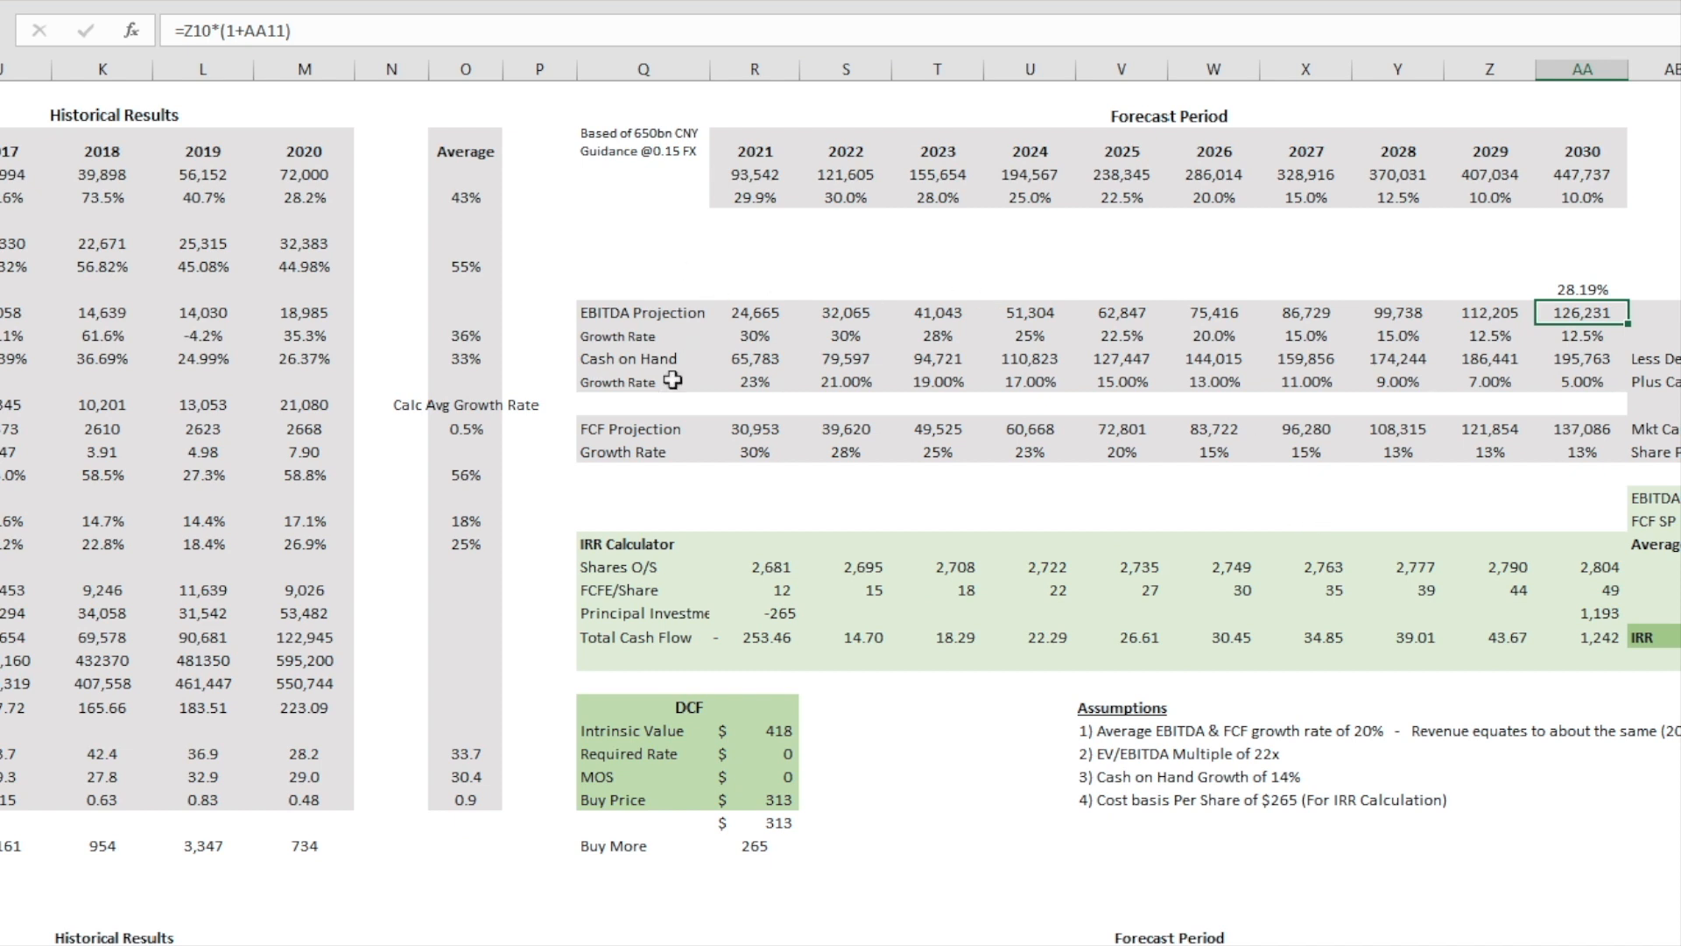
{"action": "left_click", "coordinate": [648, 312]}
{"action": "left_click", "coordinate": [779, 308]}
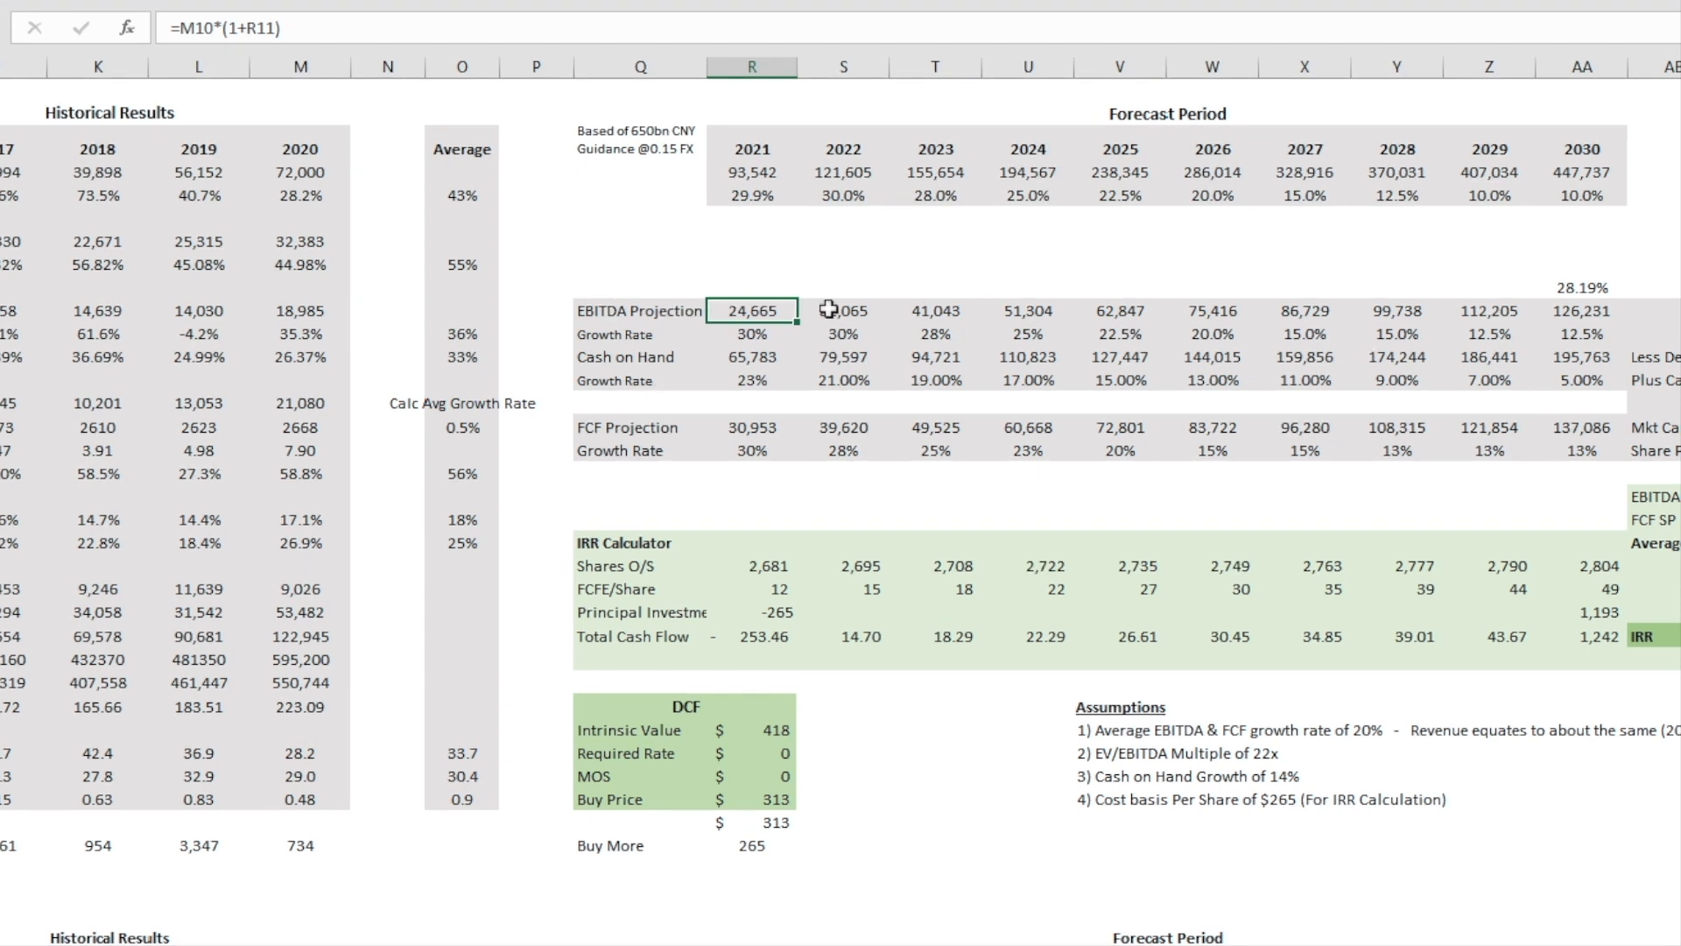
{"action": "left_click_drag", "start_coordinate": [639, 313], "coordinate": [1573, 315]}
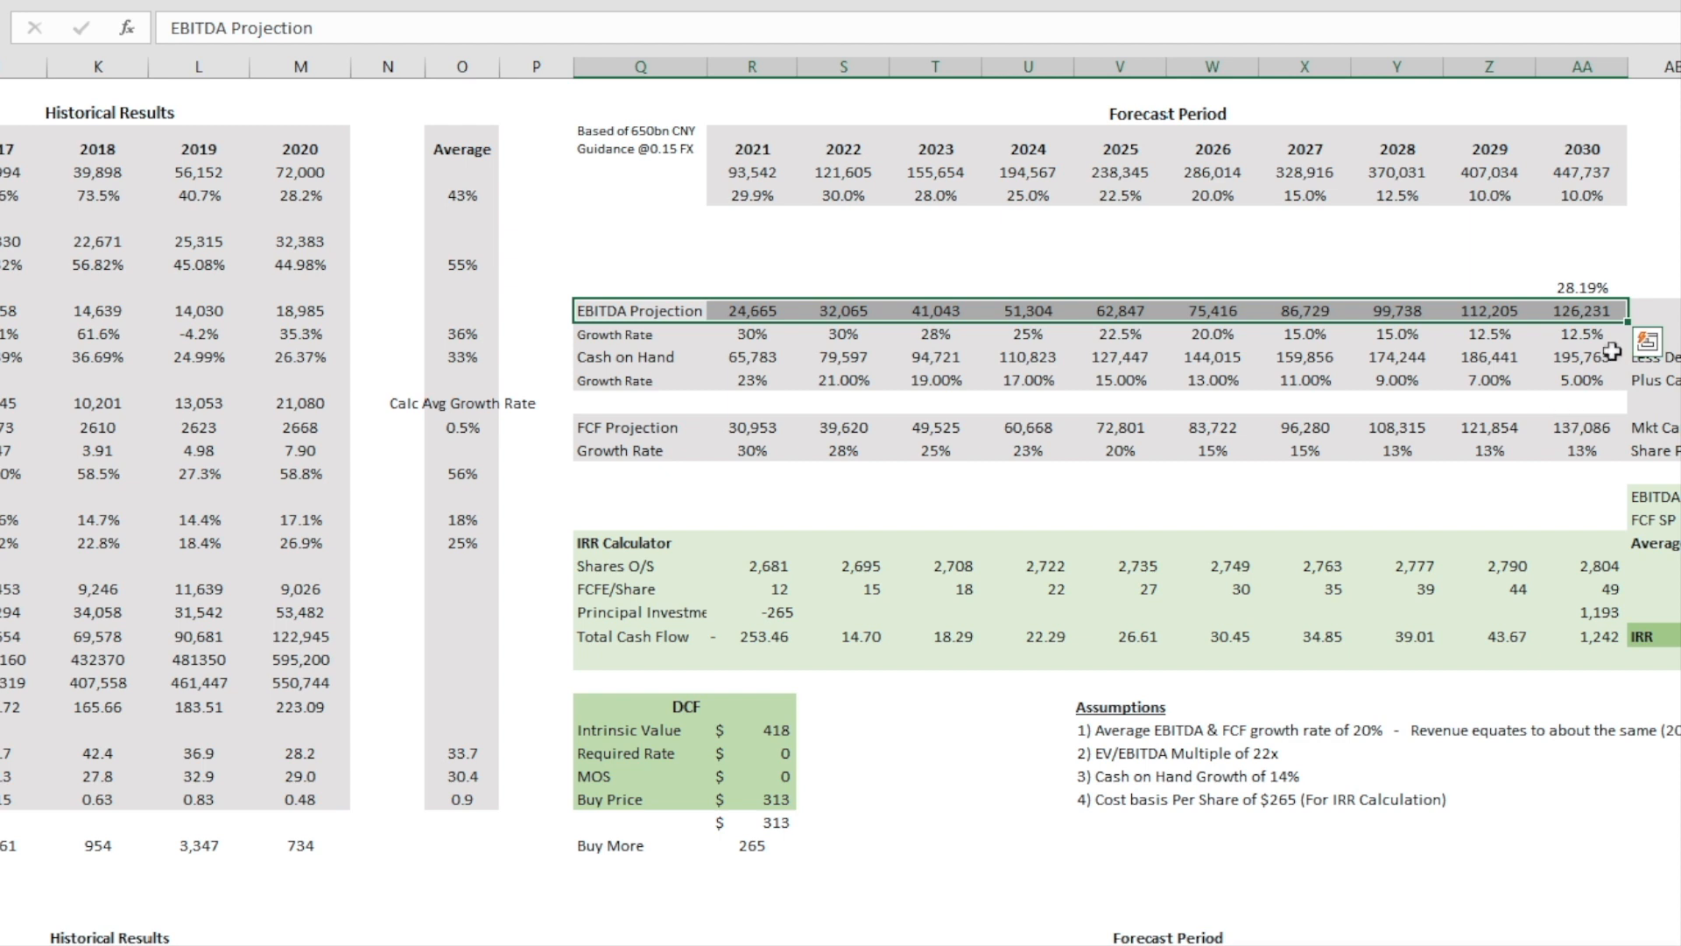
{"action": "left_click", "coordinate": [1590, 309]}
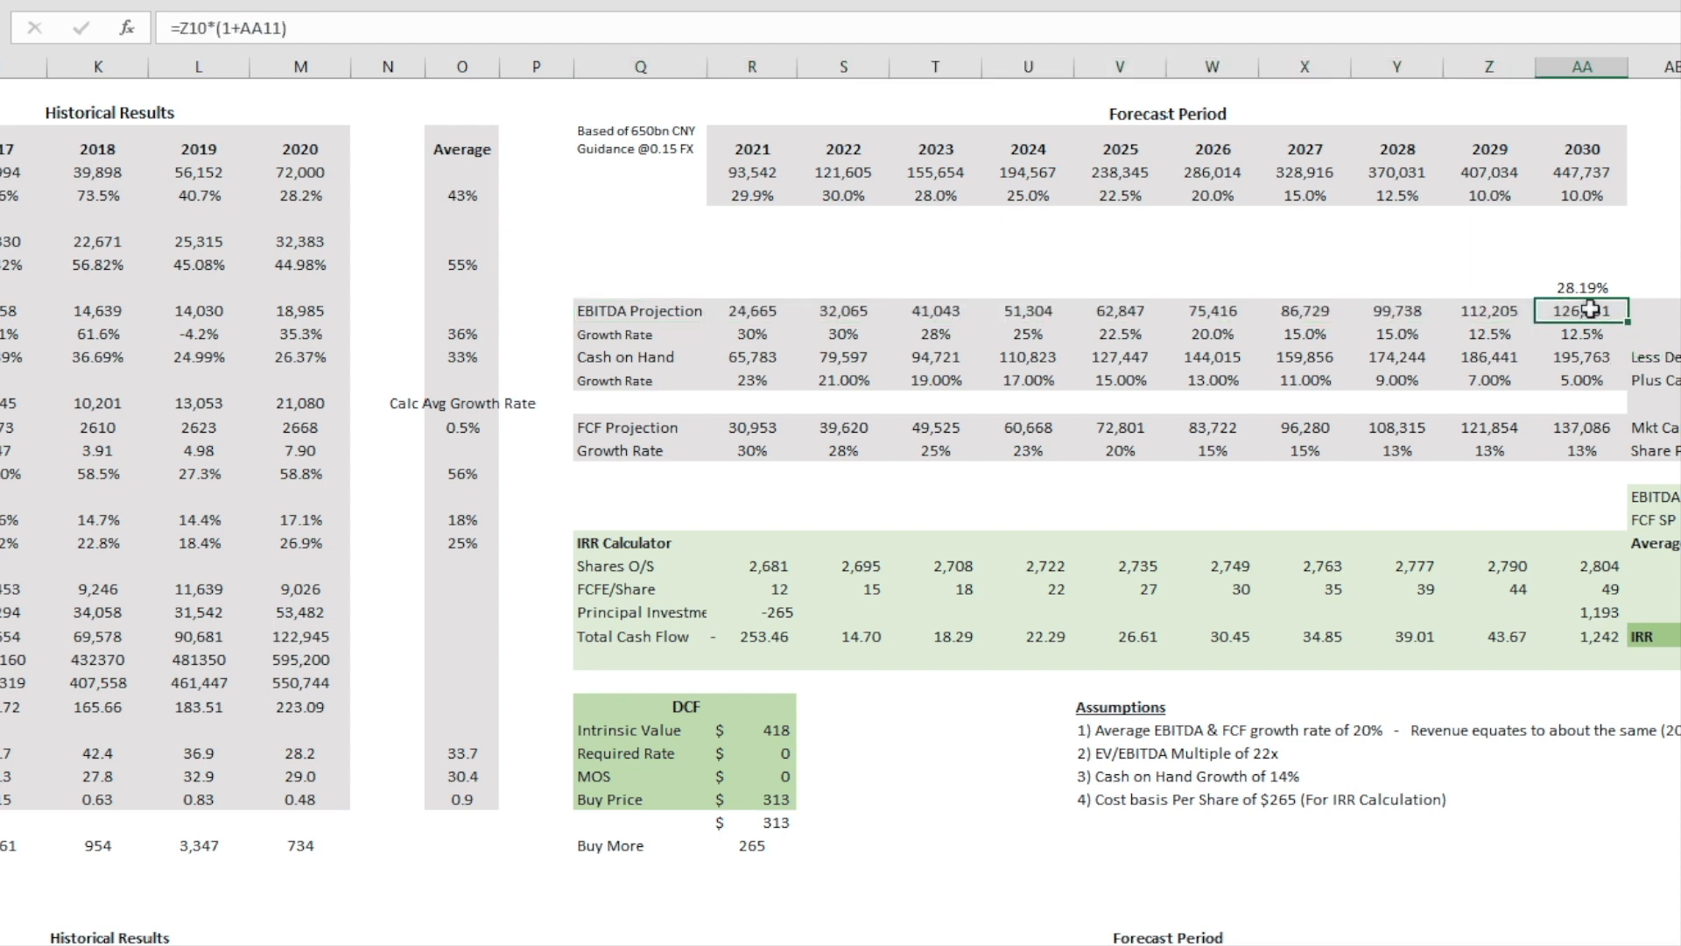
Step: Highlight the 2021–2030 growth rates for the EBITDA Projection and for Cash on Hand
{"action": "left_click_drag", "start_coordinate": [754, 332], "coordinate": [1558, 334]}
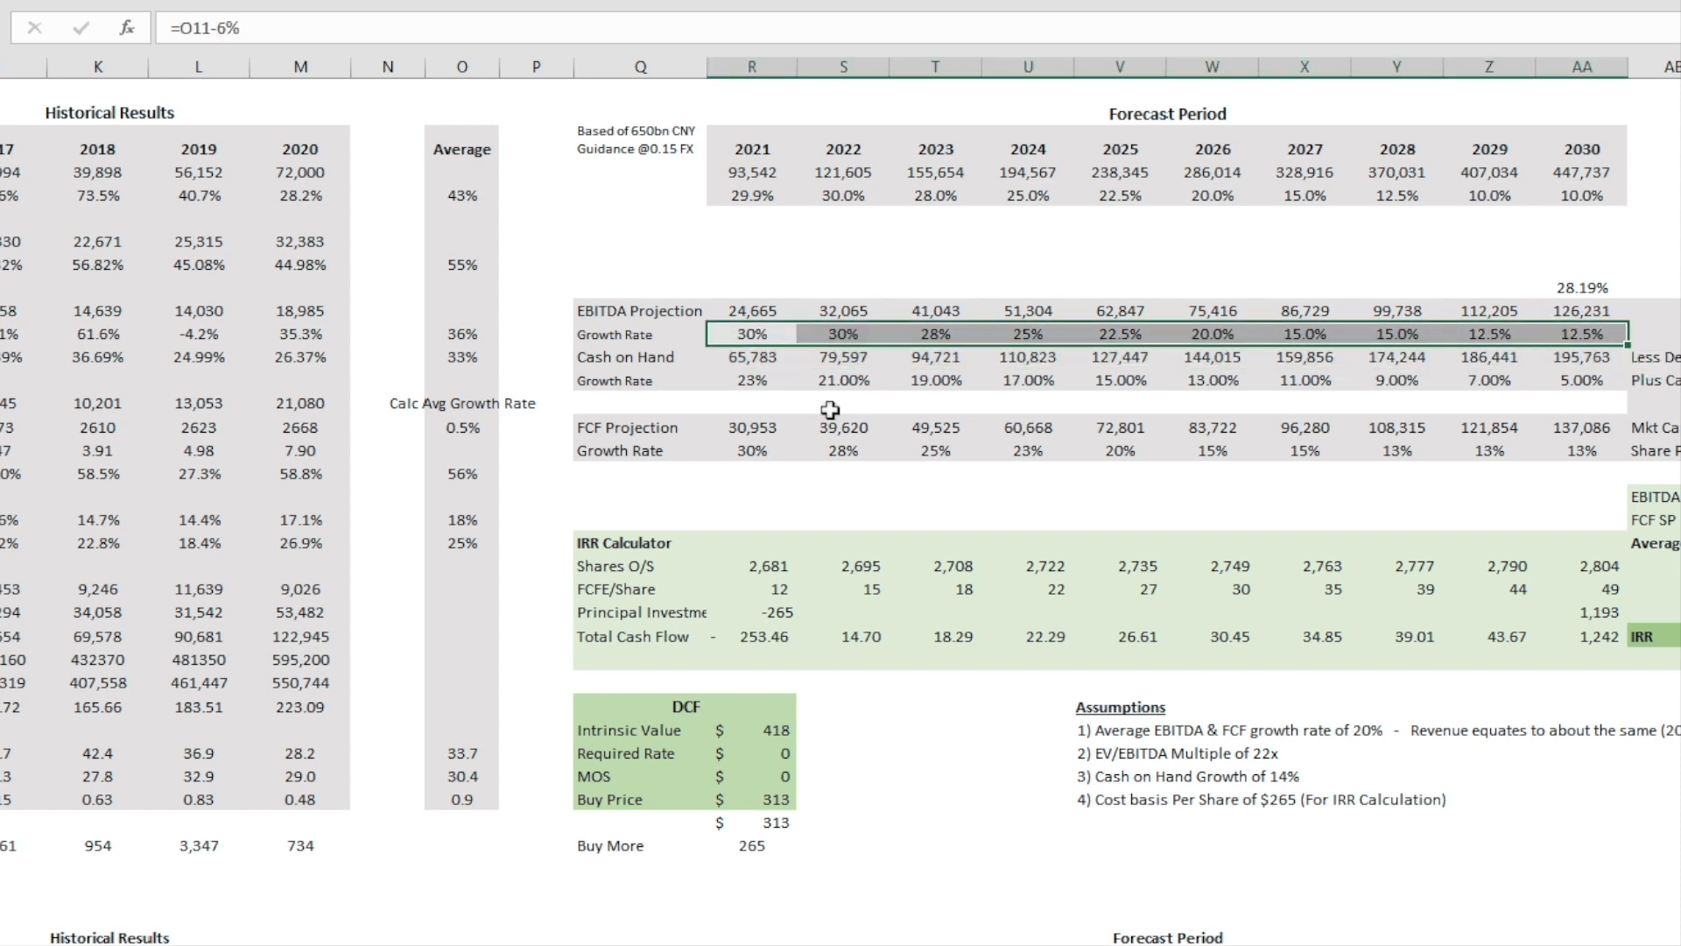
{"action": "left_click", "coordinate": [745, 357]}
{"action": "left_click_drag", "start_coordinate": [745, 380], "coordinate": [1565, 386]}
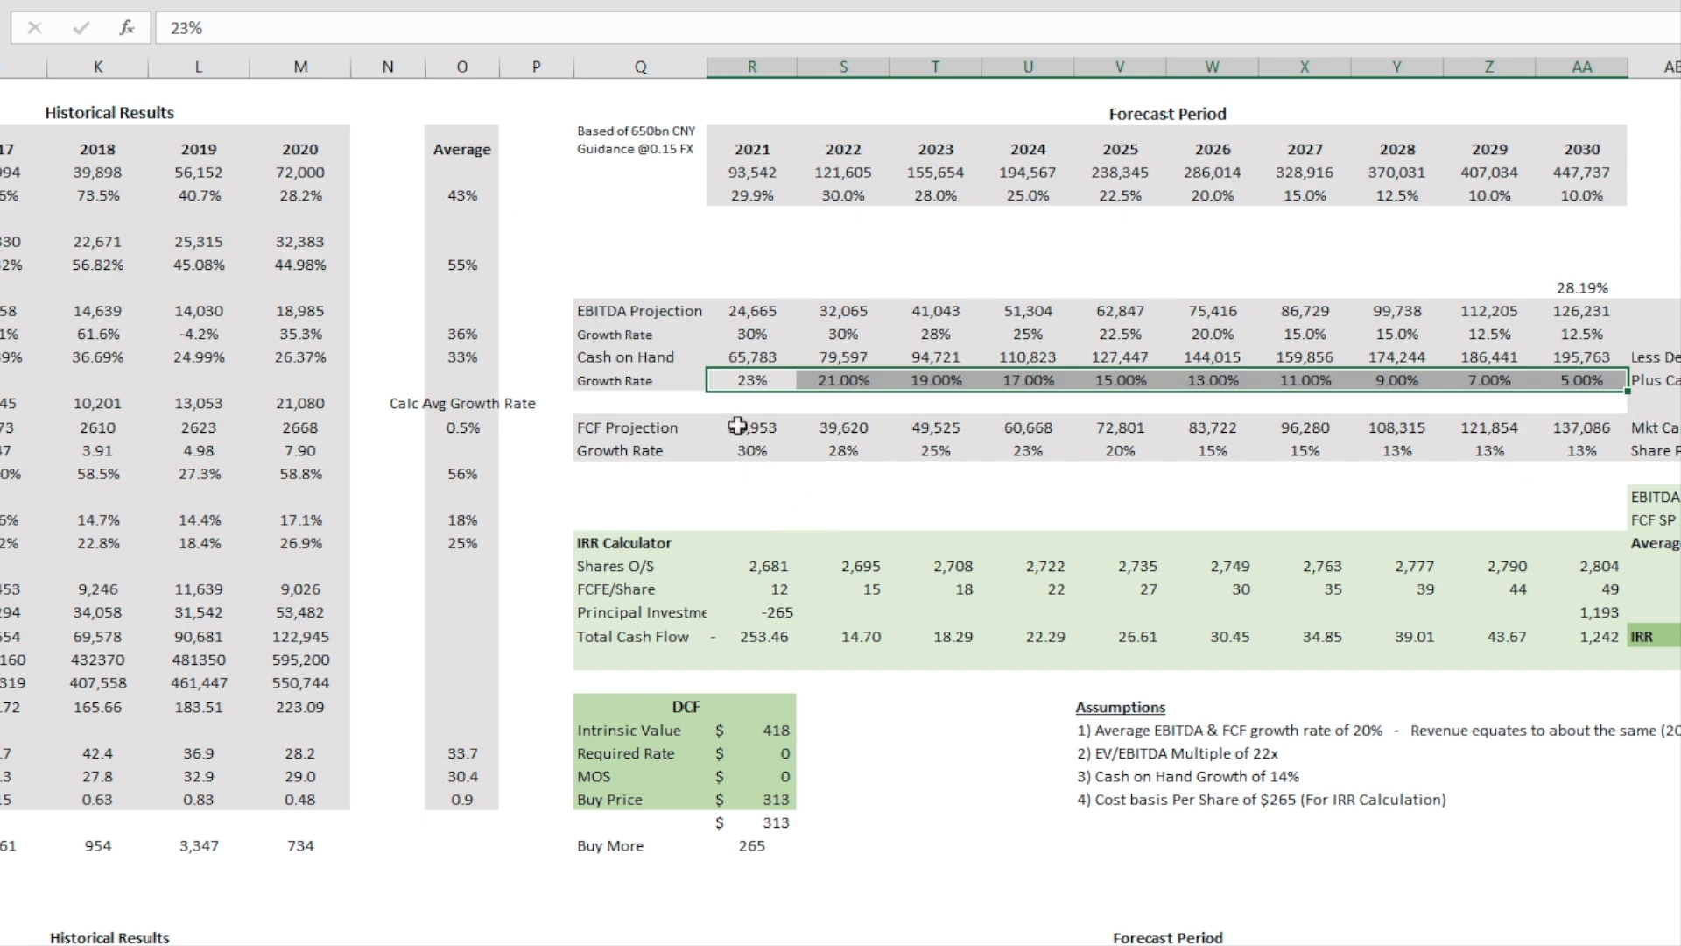
Step: Highlight the FCF Projection's growth rates across all years in the lower Forecast Period table
{"action": "scroll", "coordinate": [738, 427], "scroll_direction": "down", "scroll_amount": 4}
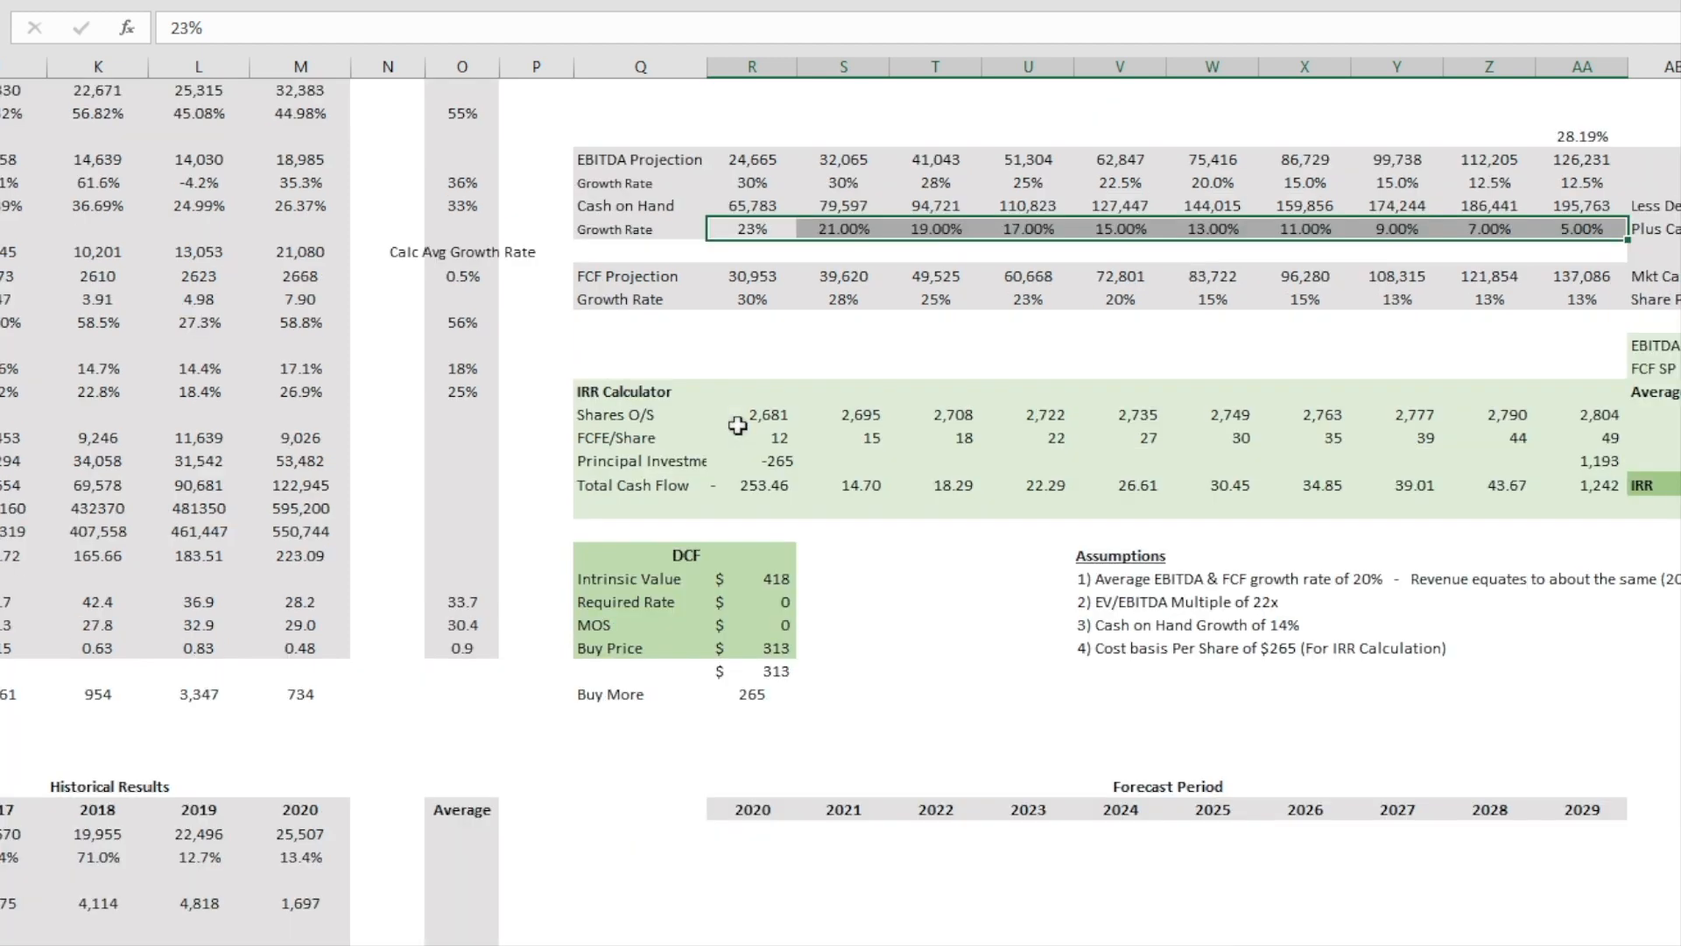
{"action": "scroll", "coordinate": [648, 889], "scroll_direction": "down", "scroll_amount": 1}
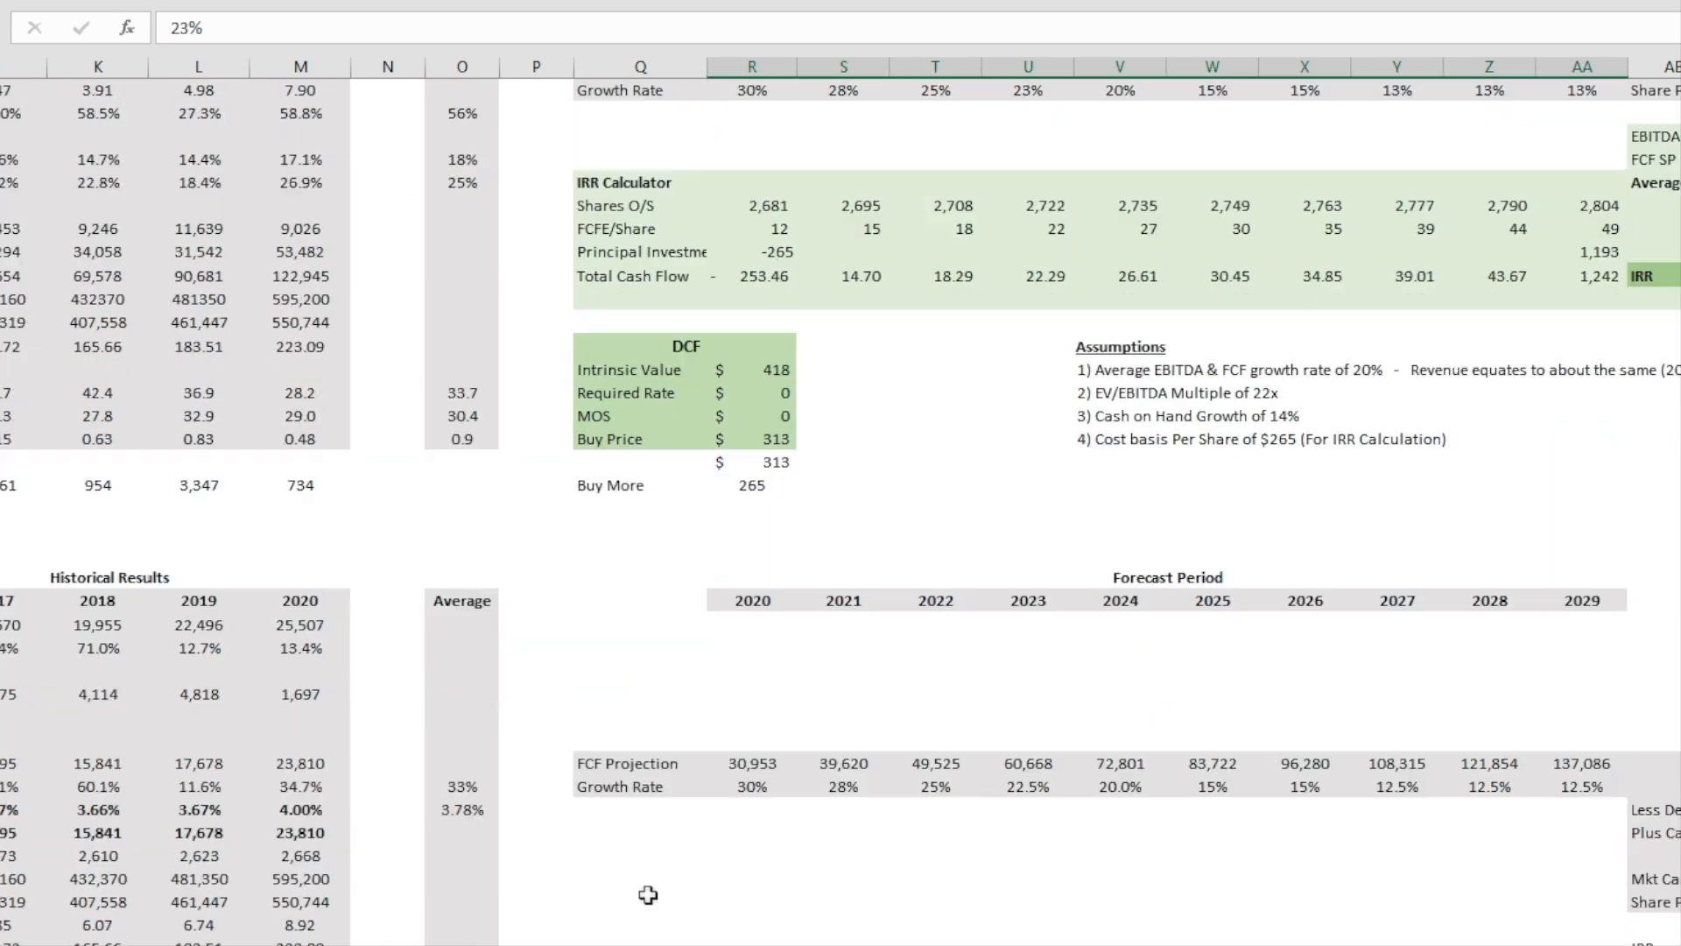
{"action": "left_click_drag", "start_coordinate": [750, 788], "coordinate": [1585, 788]}
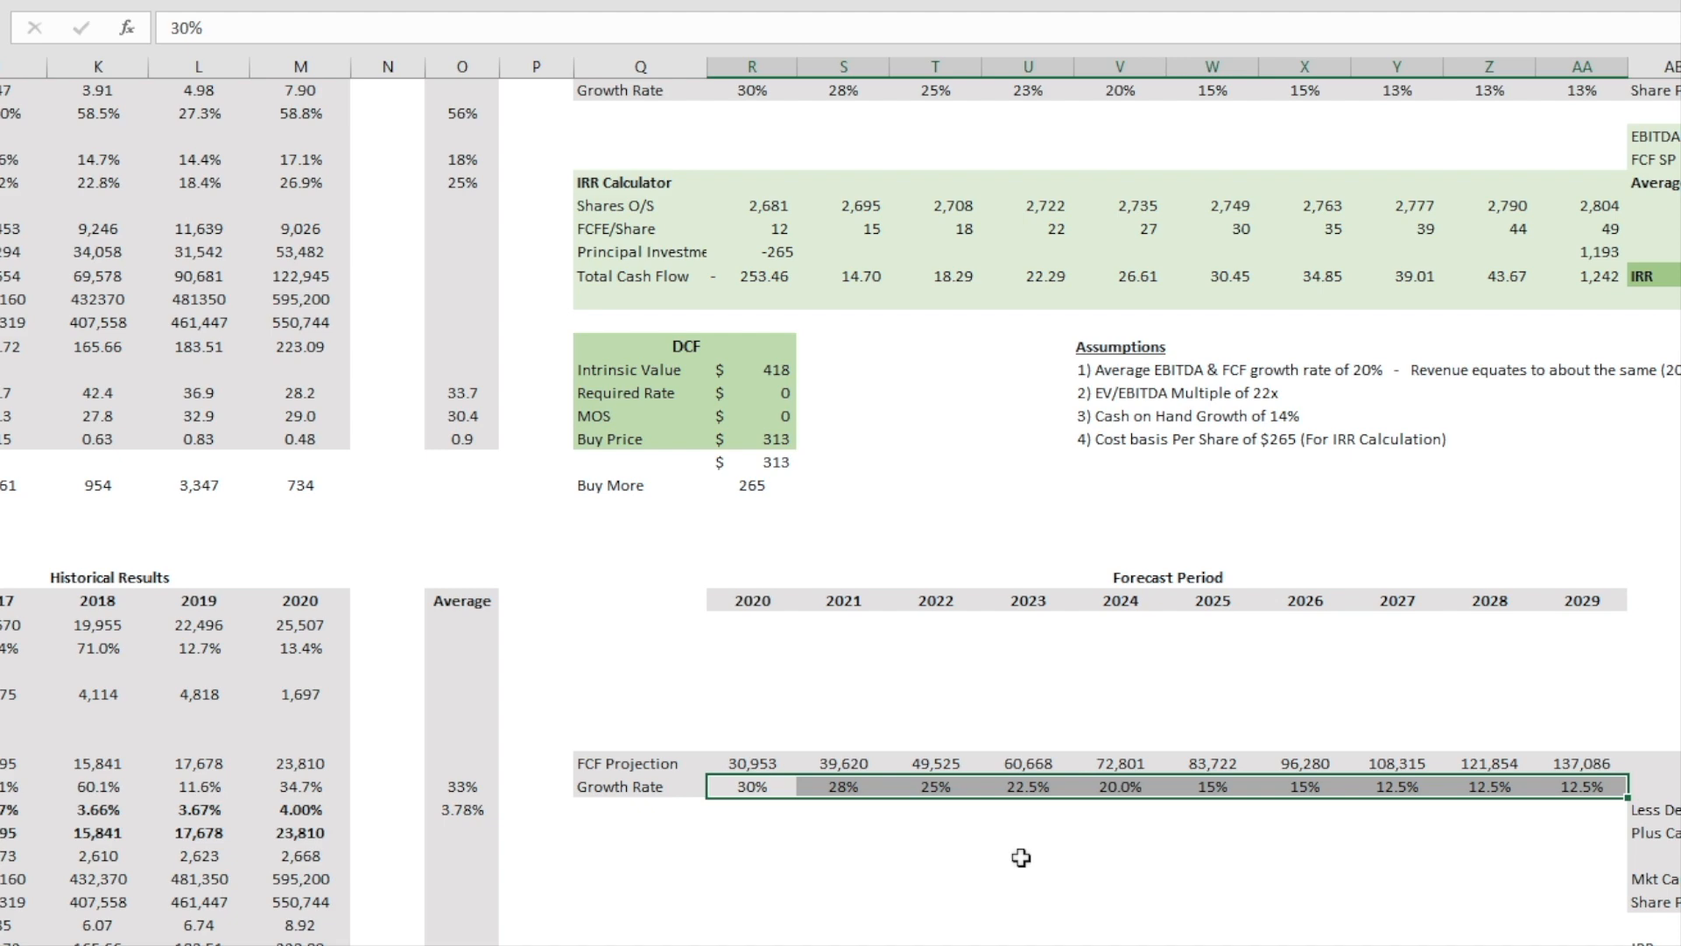
Step: Compare the FCF and EBITDA growth rates in the upper Forecast Period table, then highlight the FCF Projection row and check 2029 and 2030
{"action": "scroll", "coordinate": [1021, 857], "scroll_direction": "up", "scroll_amount": 2}
{"action": "scroll", "coordinate": [1021, 858], "scroll_direction": "up", "scroll_amount": 2}
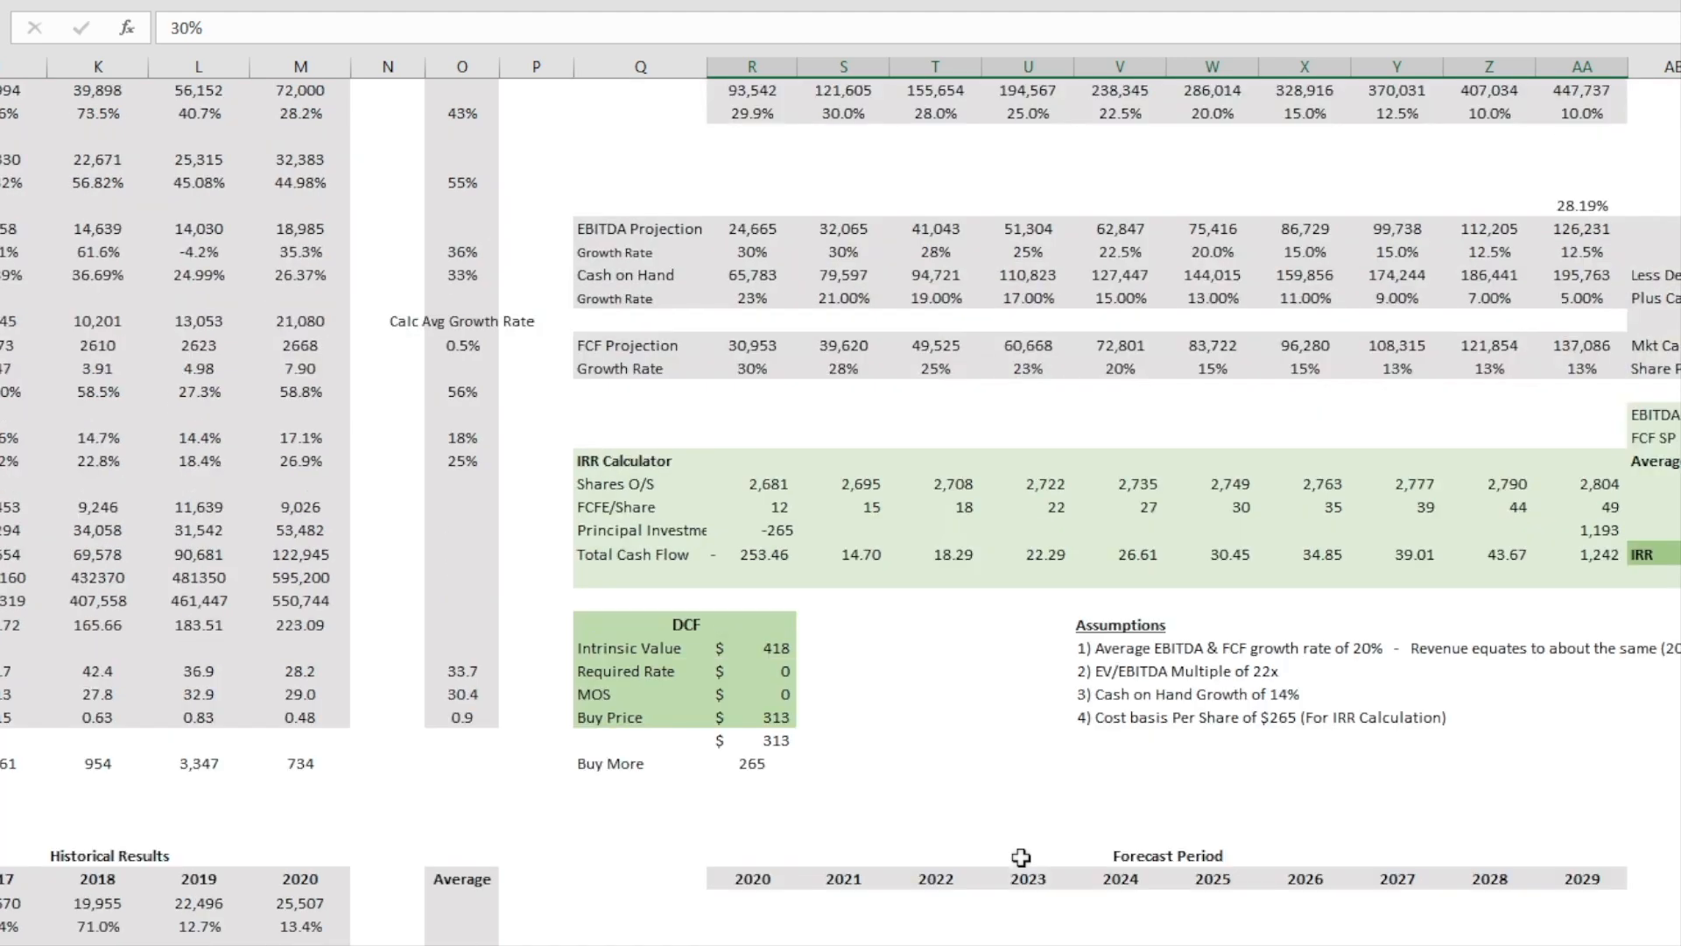
{"action": "scroll", "coordinate": [1021, 857], "scroll_direction": "up", "scroll_amount": 1}
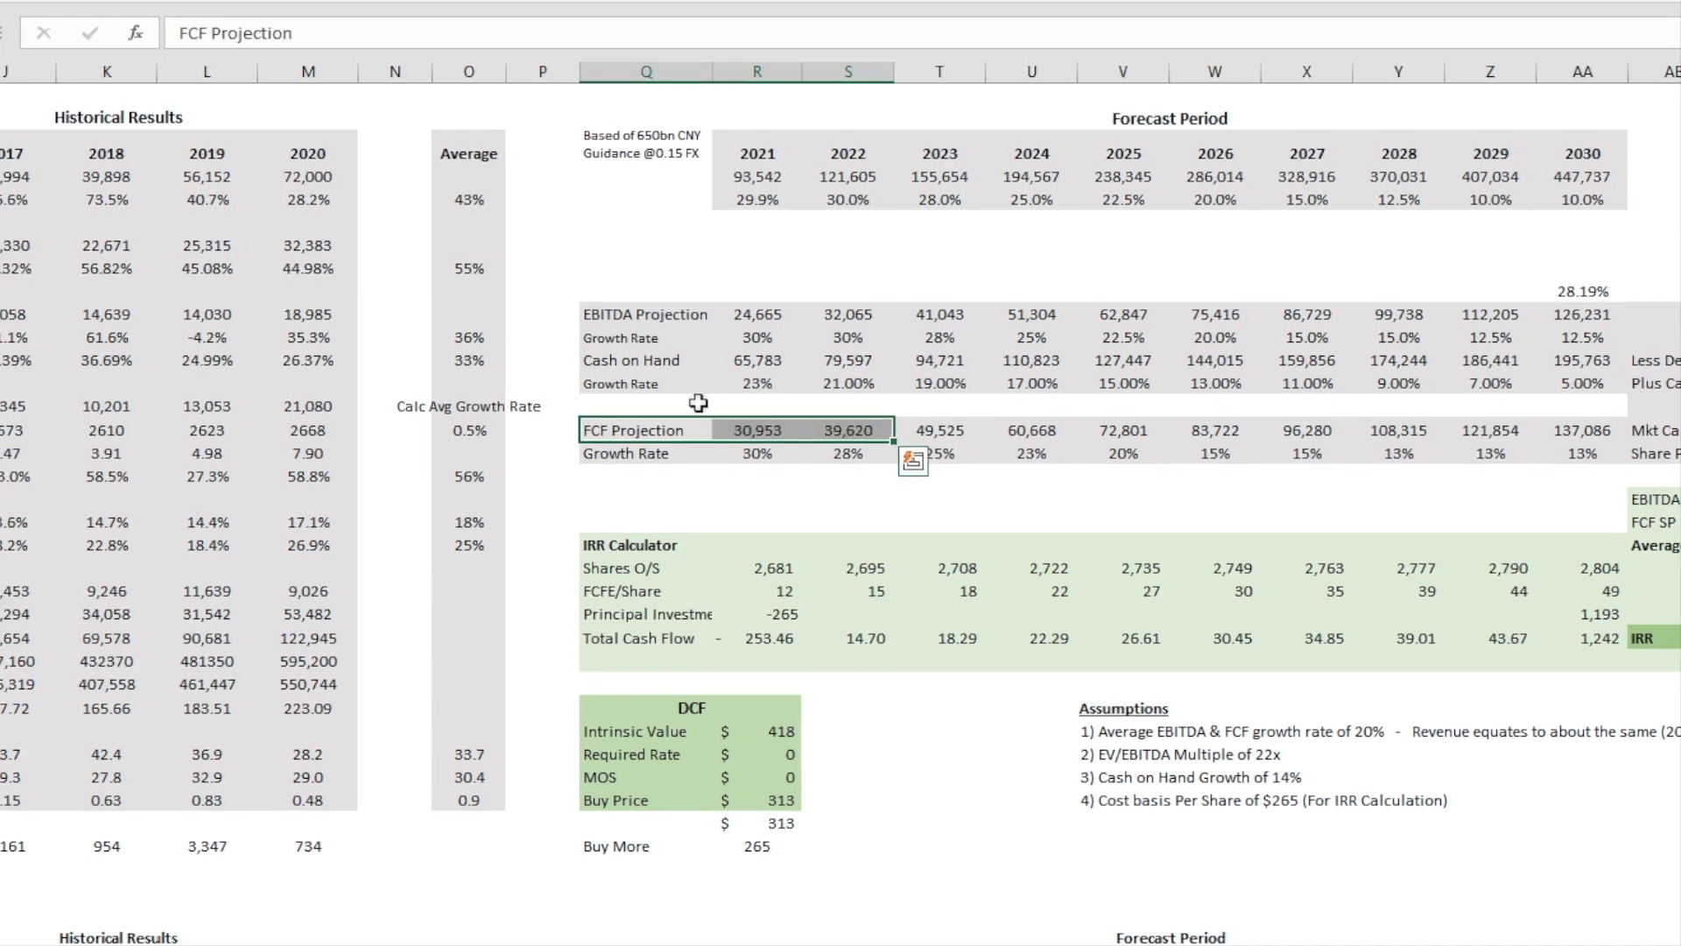
{"action": "mouse_move", "coordinate": [760, 426]}
{"action": "left_mouse_down"}
{"action": "mouse_move", "coordinate": [1568, 432]}
{"action": "mouse_move", "coordinate": [1564, 447]}
{"action": "mouse_move", "coordinate": [769, 452]}
{"action": "left_mouse_up"}
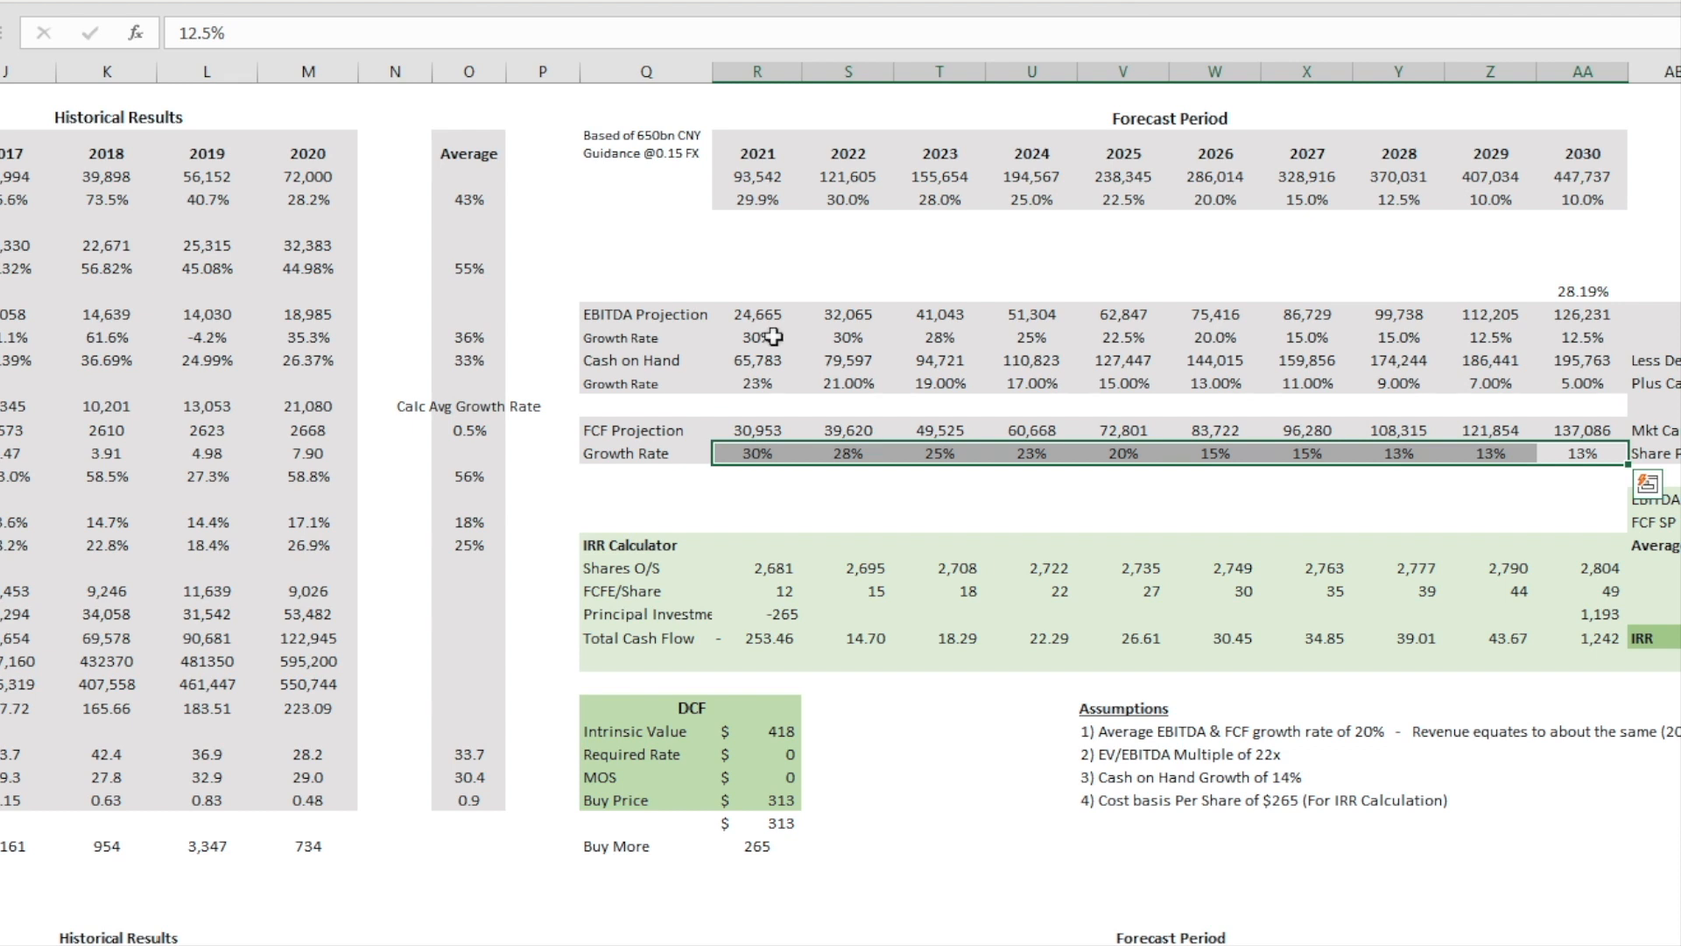
{"action": "left_click_drag", "start_coordinate": [773, 336], "coordinate": [1599, 345]}
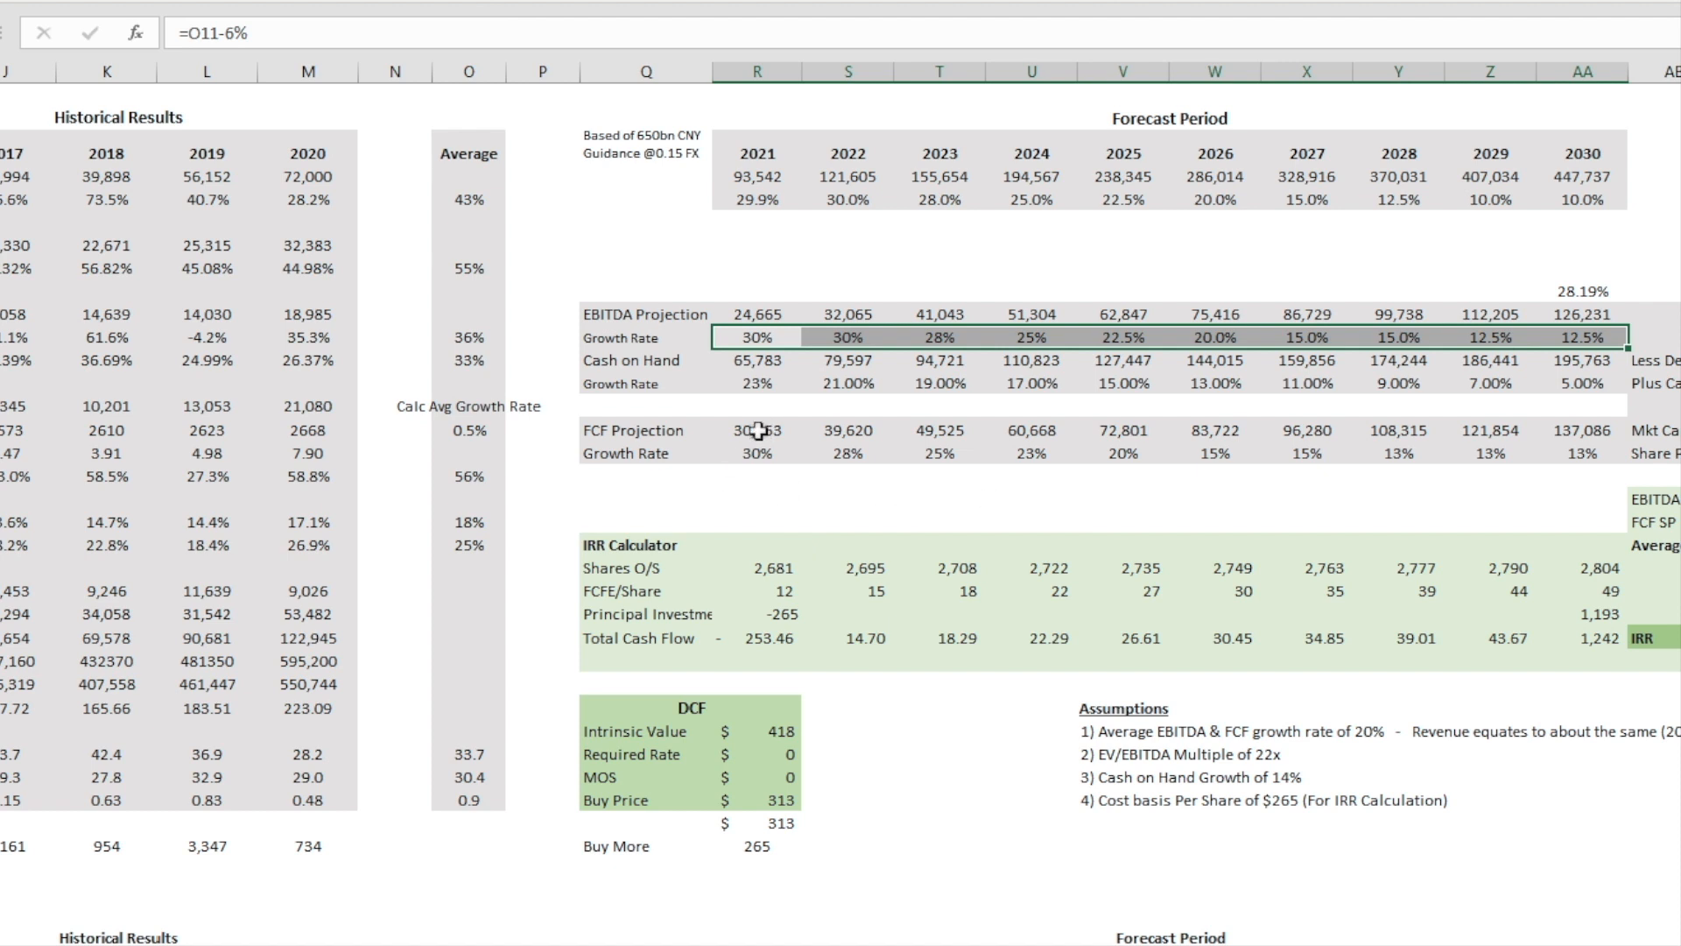
{"action": "left_click_drag", "start_coordinate": [758, 429], "coordinate": [1611, 430]}
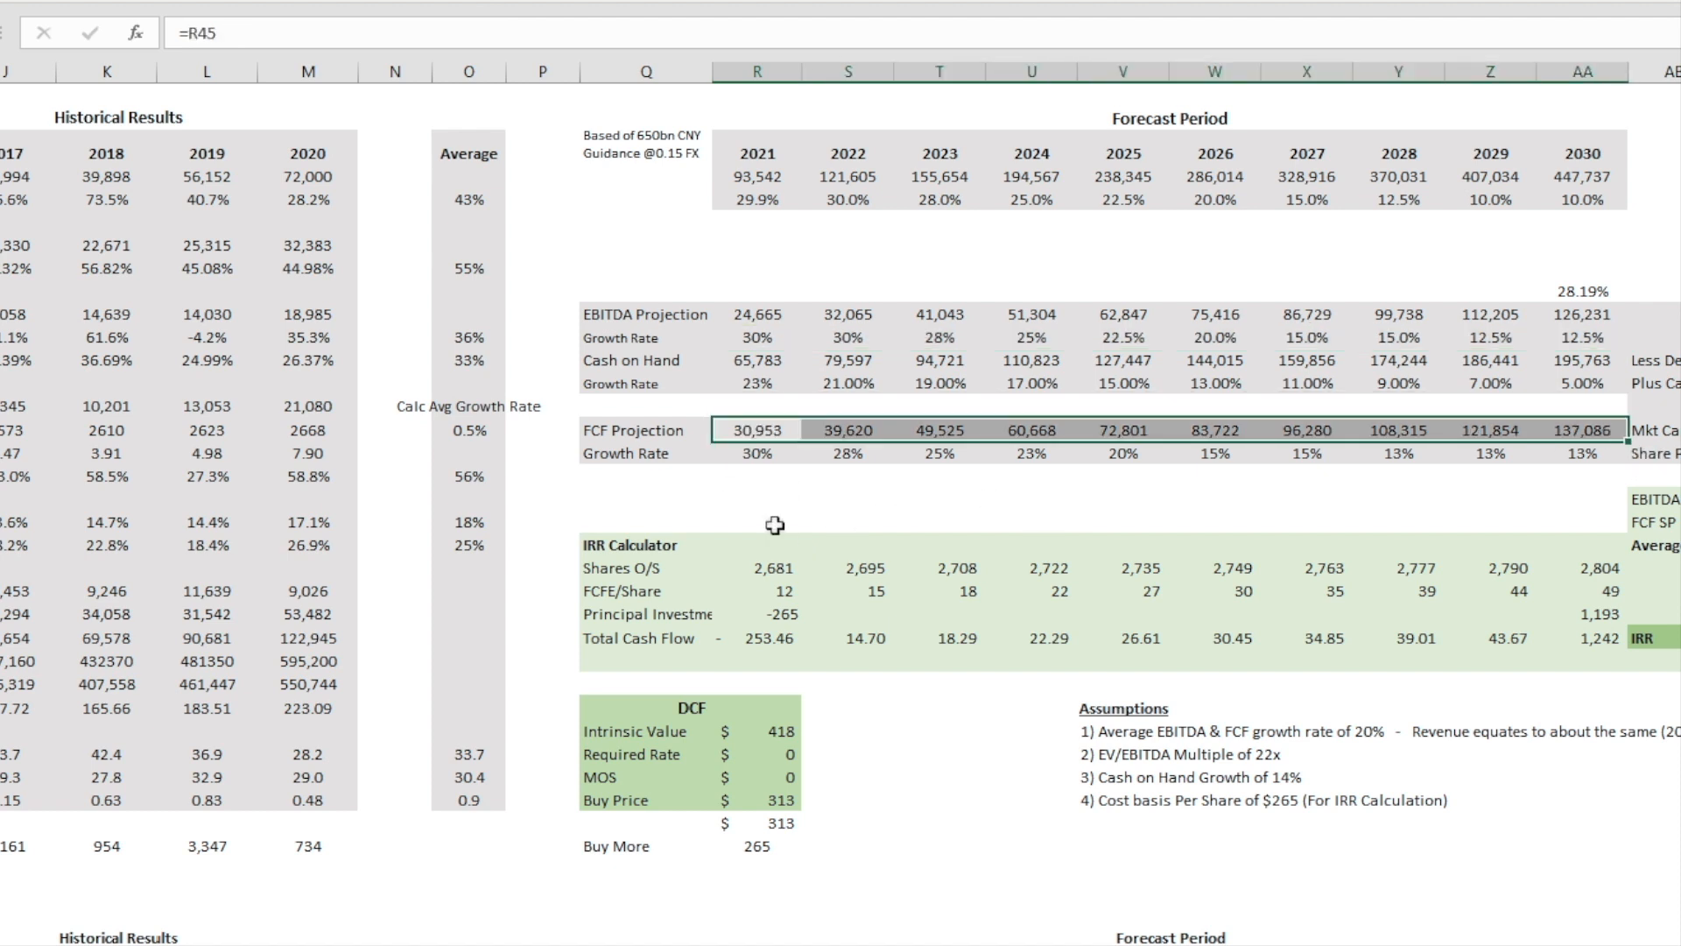
{"action": "left_click", "coordinate": [1497, 431]}
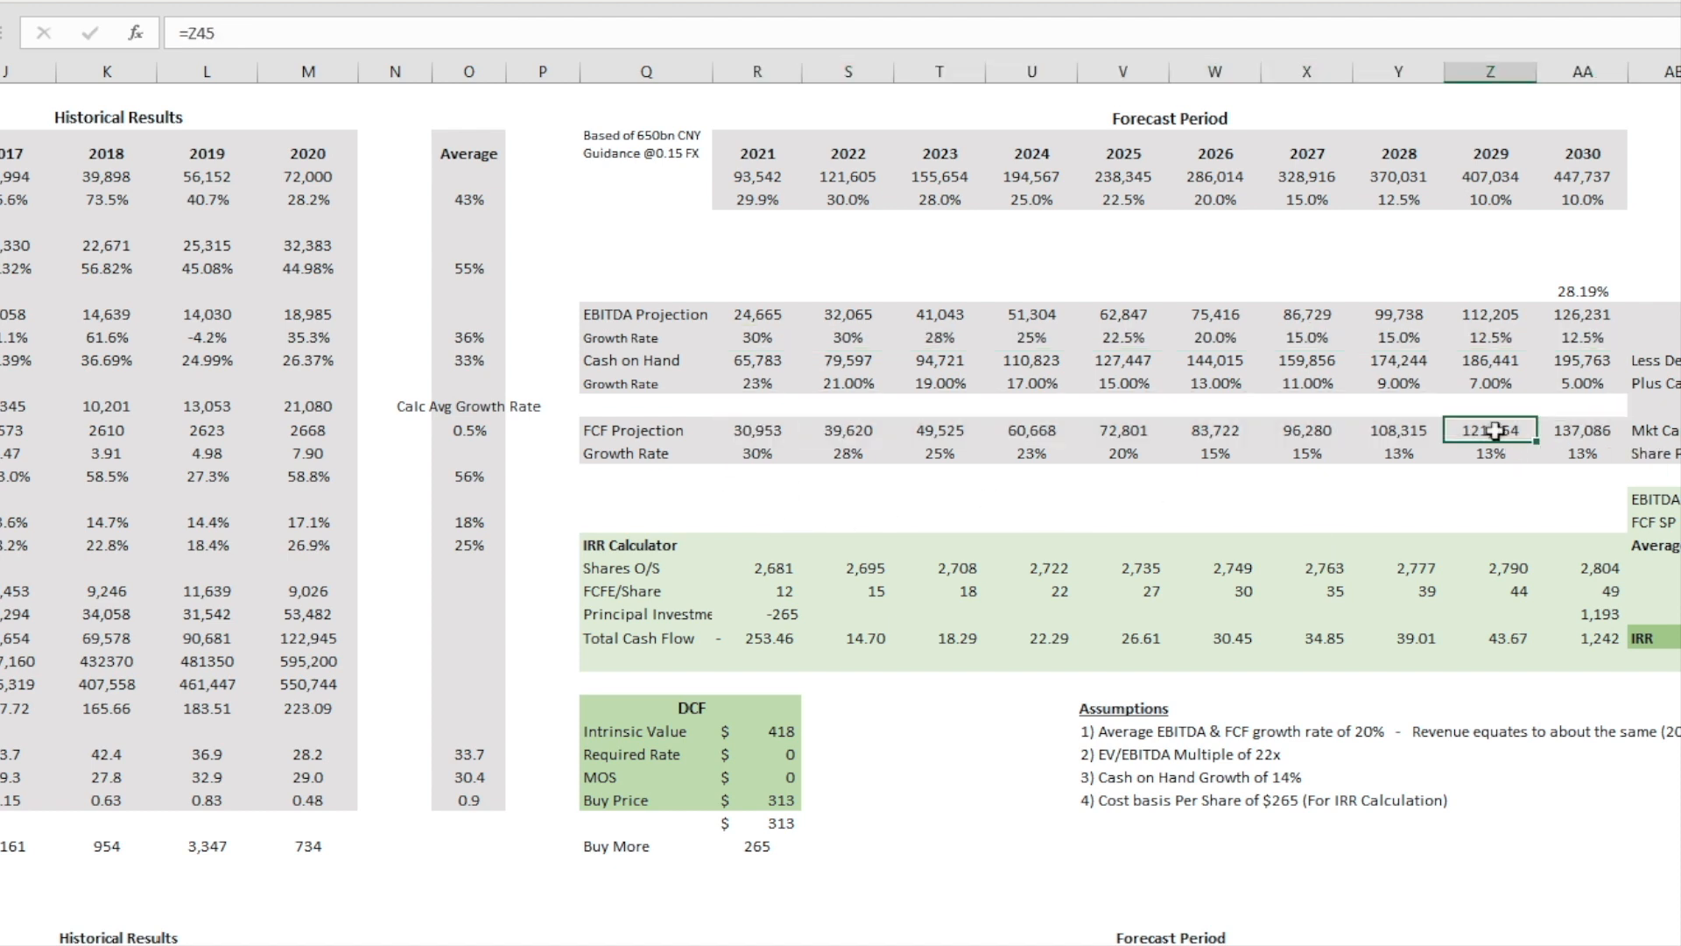
{"action": "left_click", "coordinate": [1569, 431]}
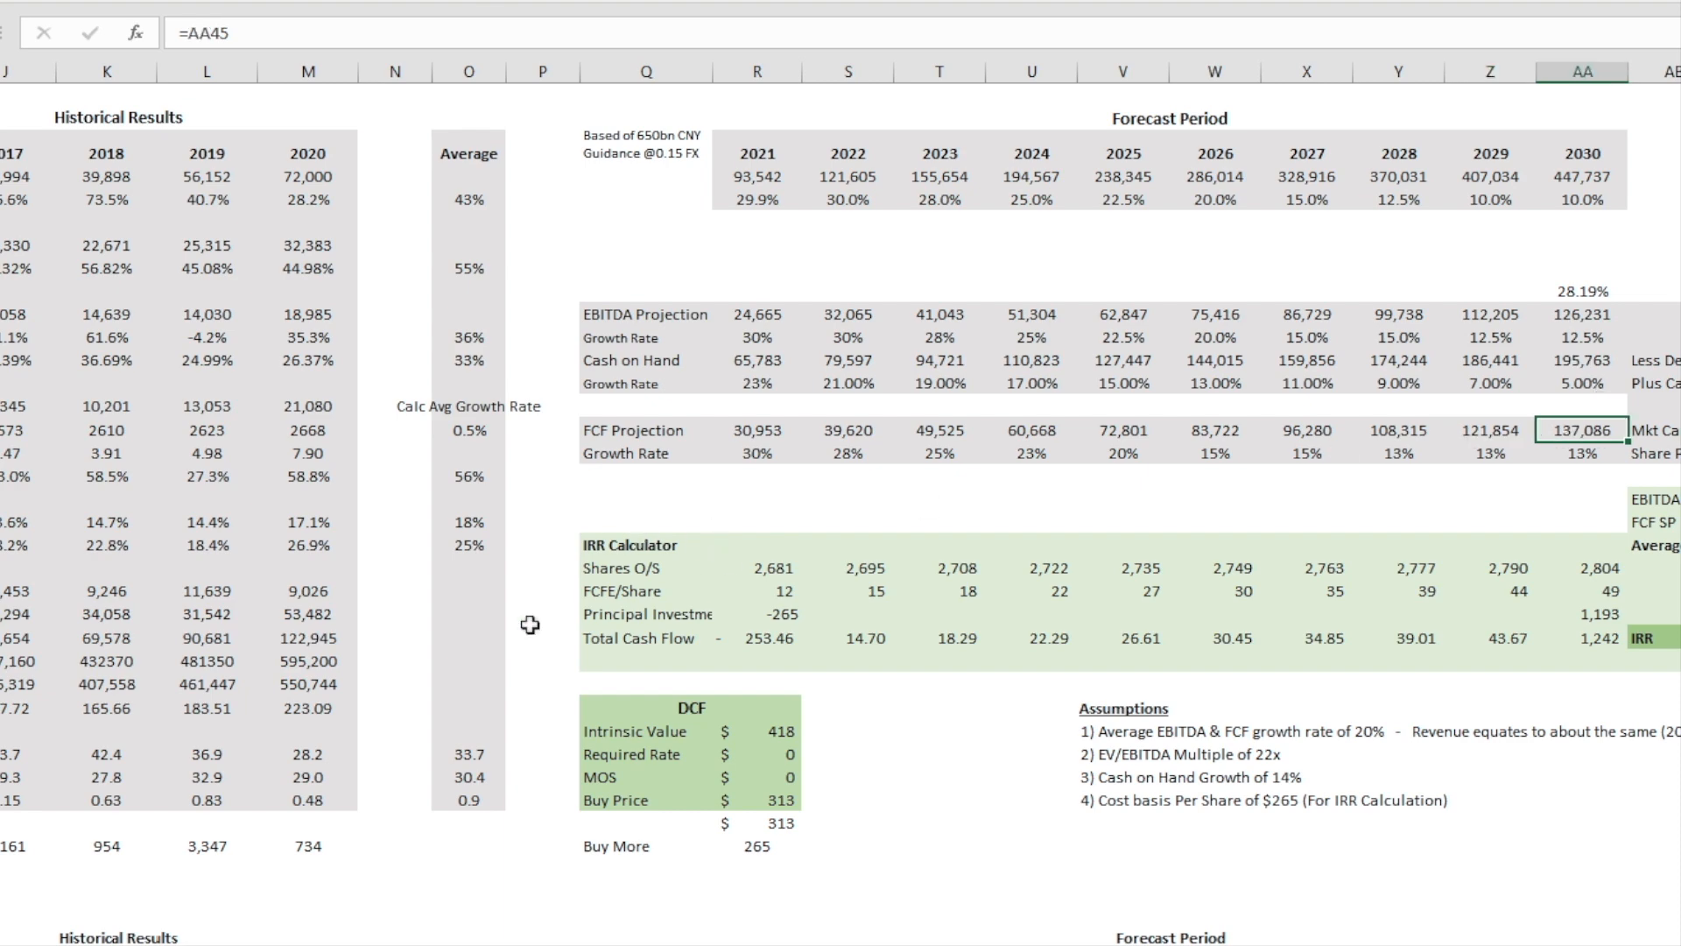
Step: Check the 2020 FCFE value in the lower Historical Results cash flow table
{"action": "scroll", "coordinate": [490, 627], "scroll_direction": "down", "scroll_amount": 1}
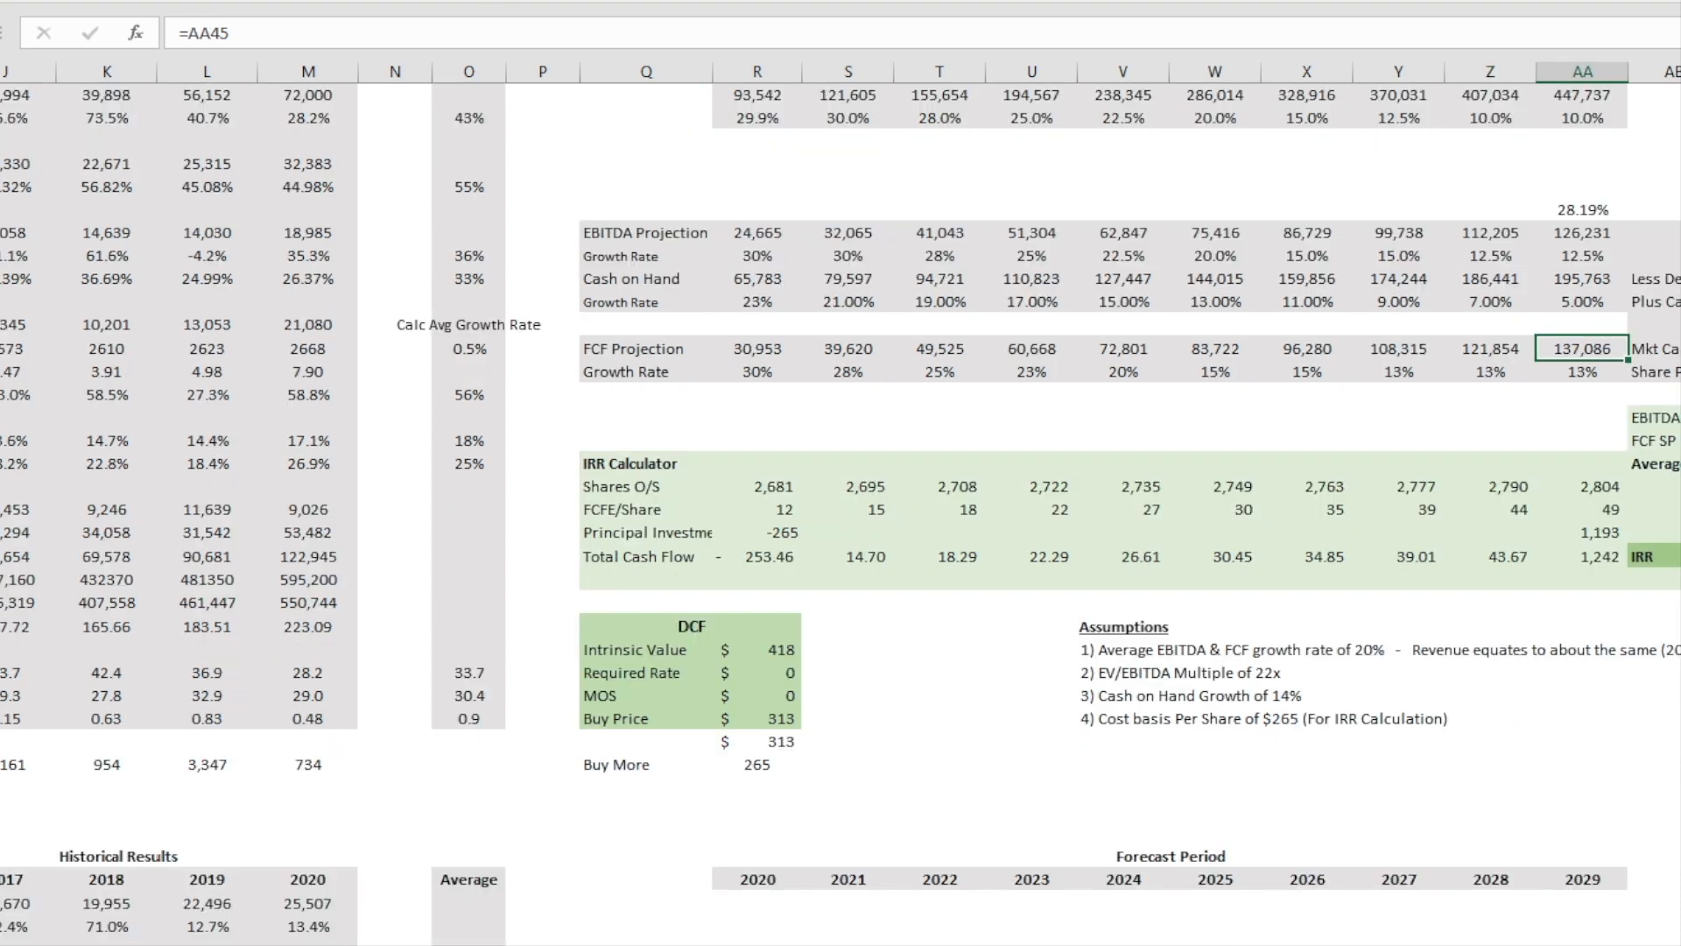
{"action": "scroll", "coordinate": [841, 394], "scroll_direction": "left", "scroll_amount": 3}
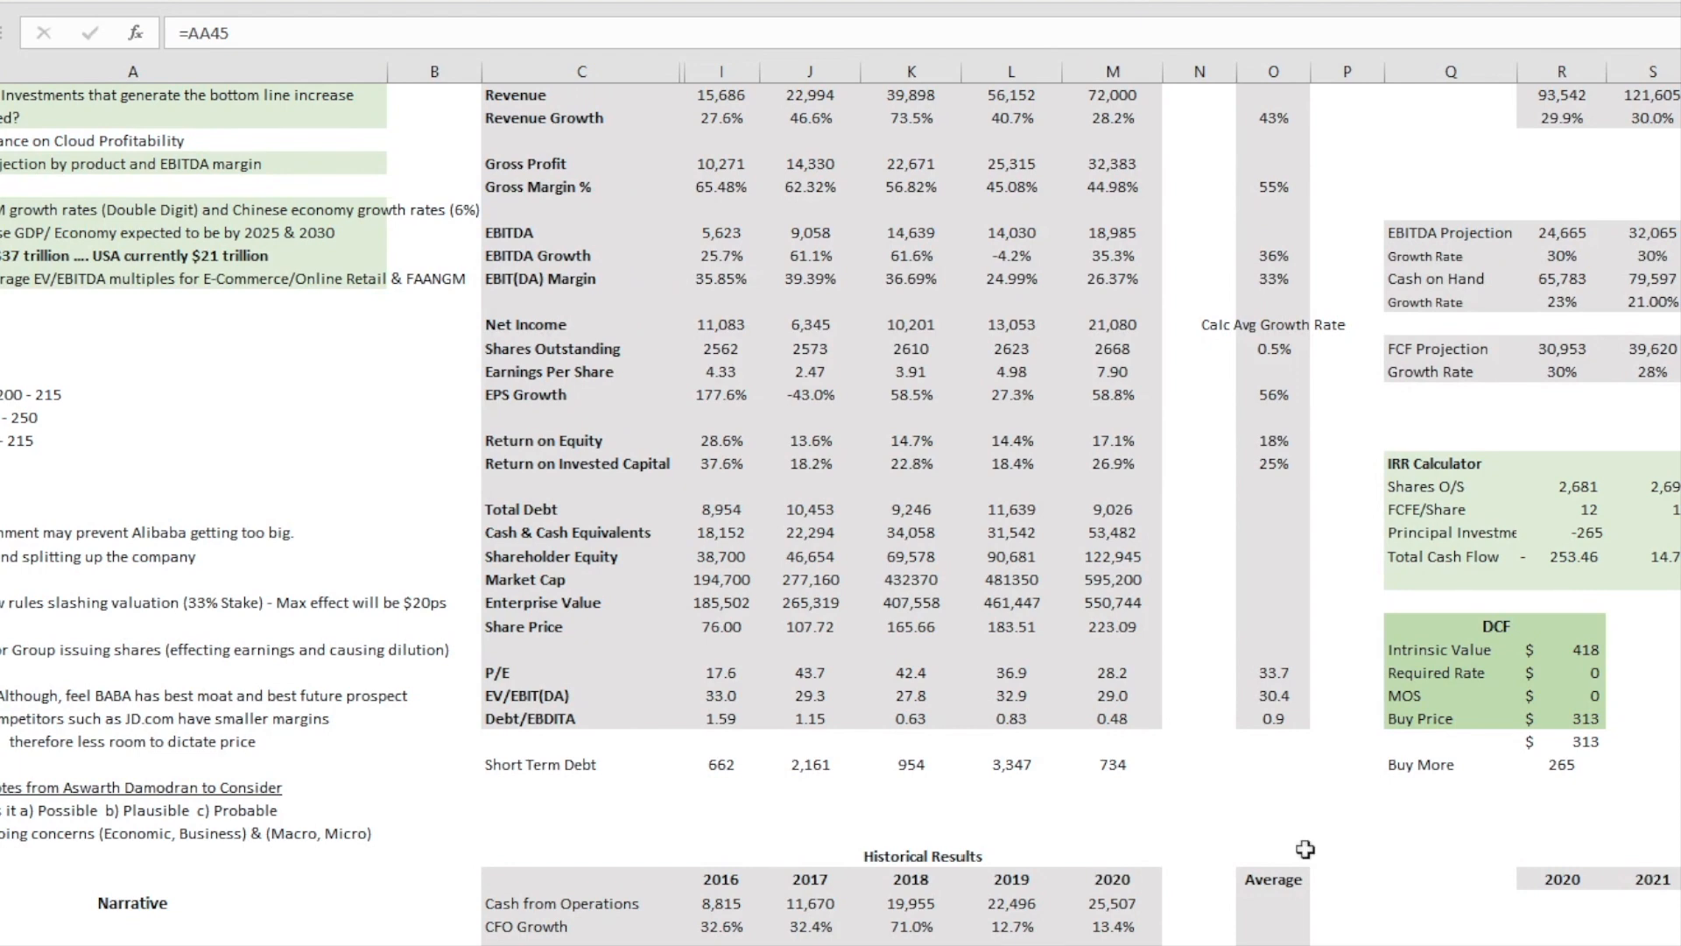
{"action": "scroll", "coordinate": [1305, 848], "scroll_direction": "down", "scroll_amount": 7}
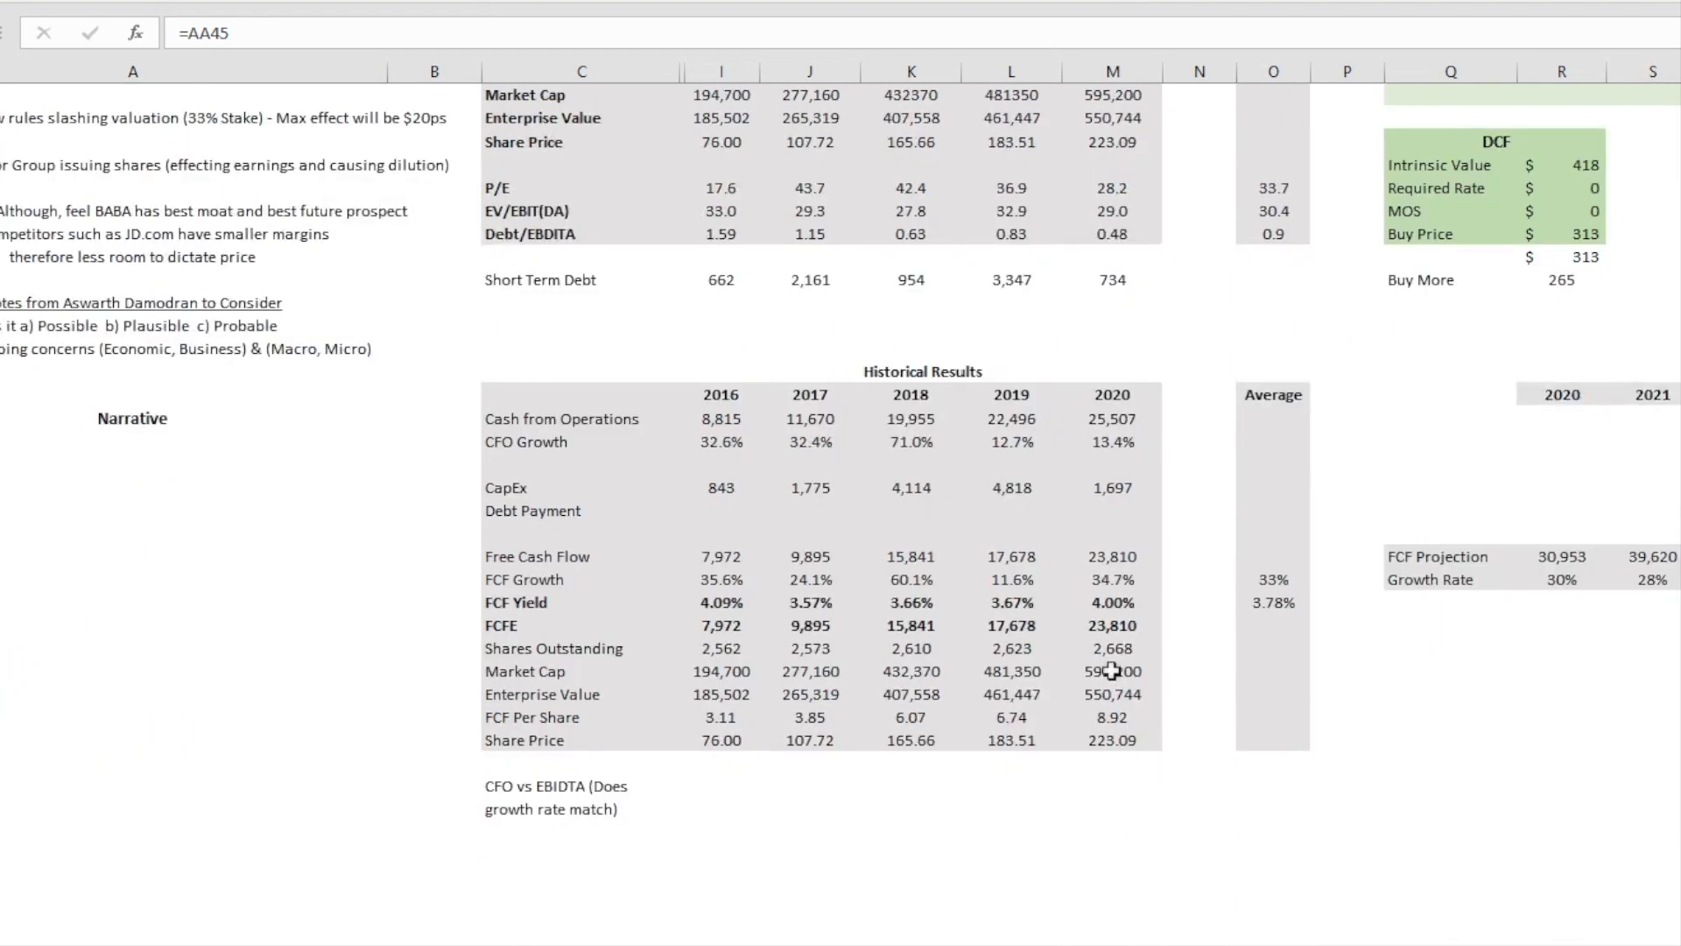
{"action": "left_click", "coordinate": [1123, 625]}
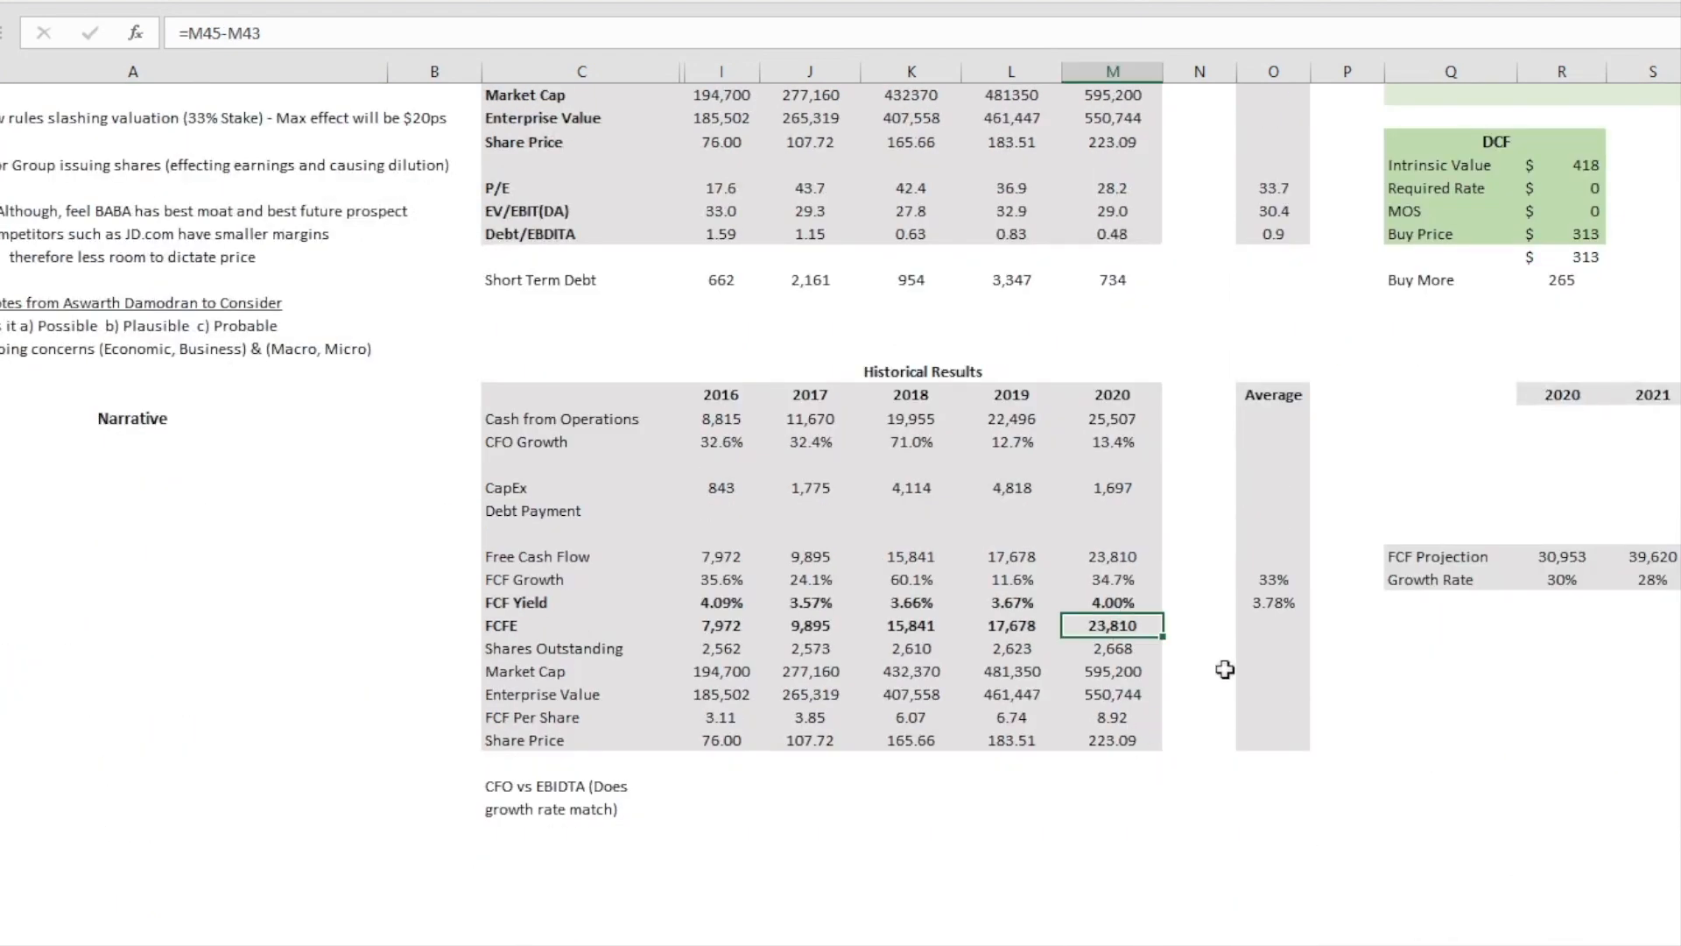
Step: Inspect the 2030 EBITDA projection and trace the cells used by the exit Enterprise Value formula, leaving the formula as it is
{"action": "scroll", "coordinate": [1224, 670], "scroll_direction": "up", "scroll_amount": 8}
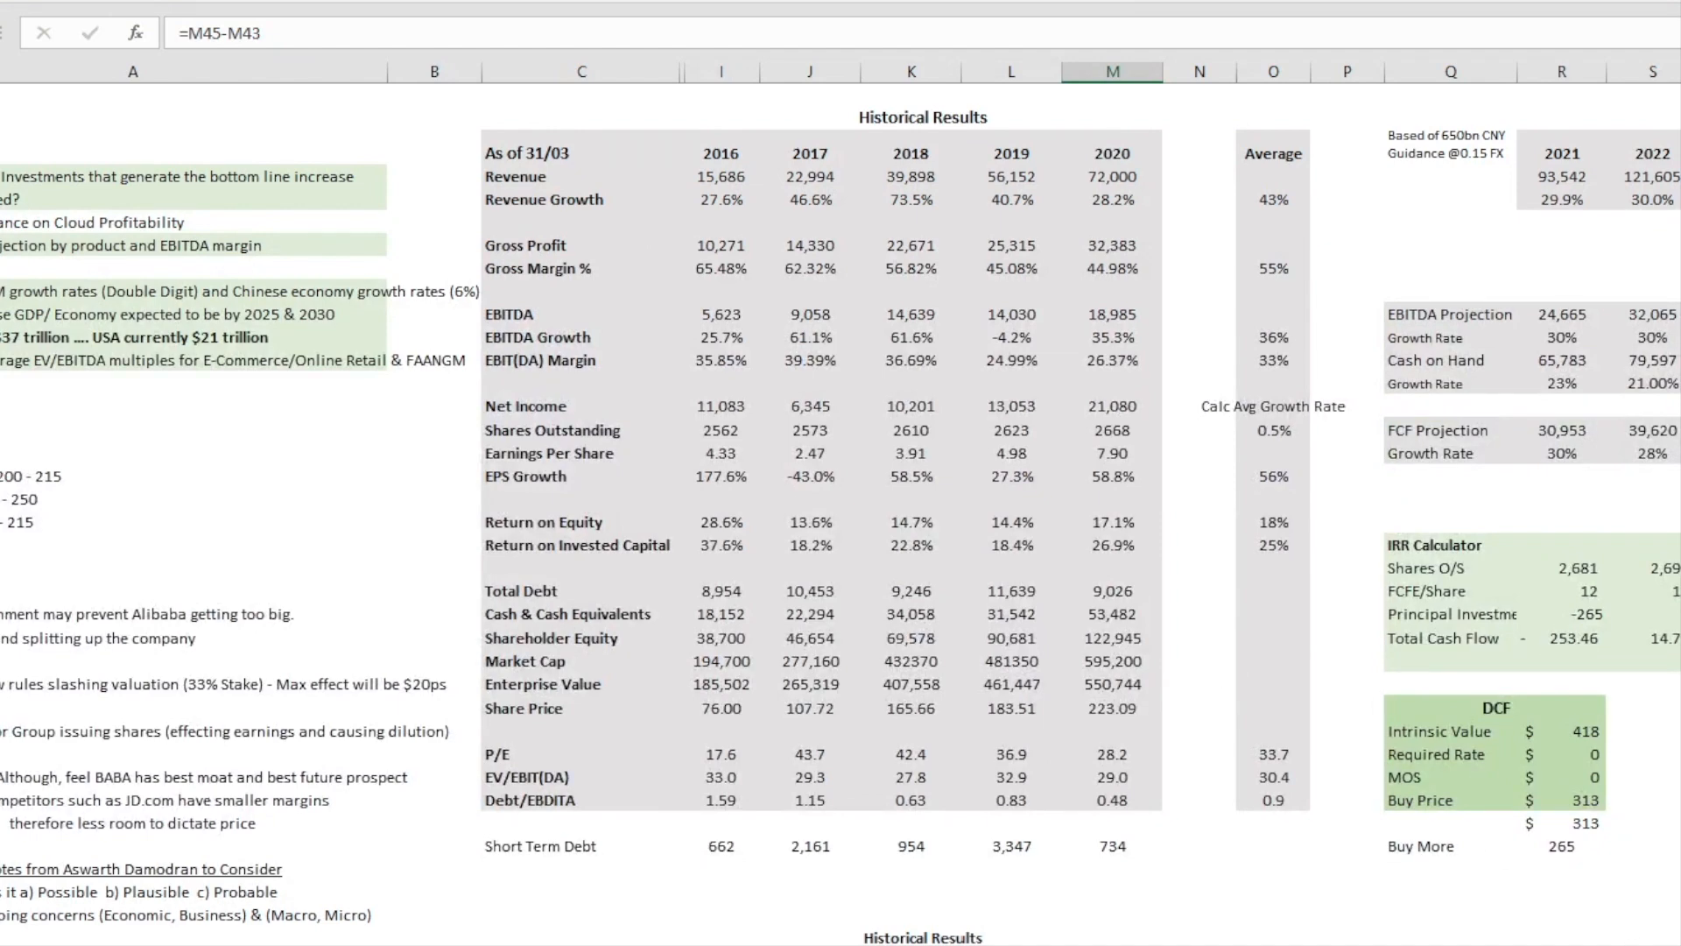
{"action": "scroll", "coordinate": [841, 473], "scroll_direction": "right", "scroll_amount": 5}
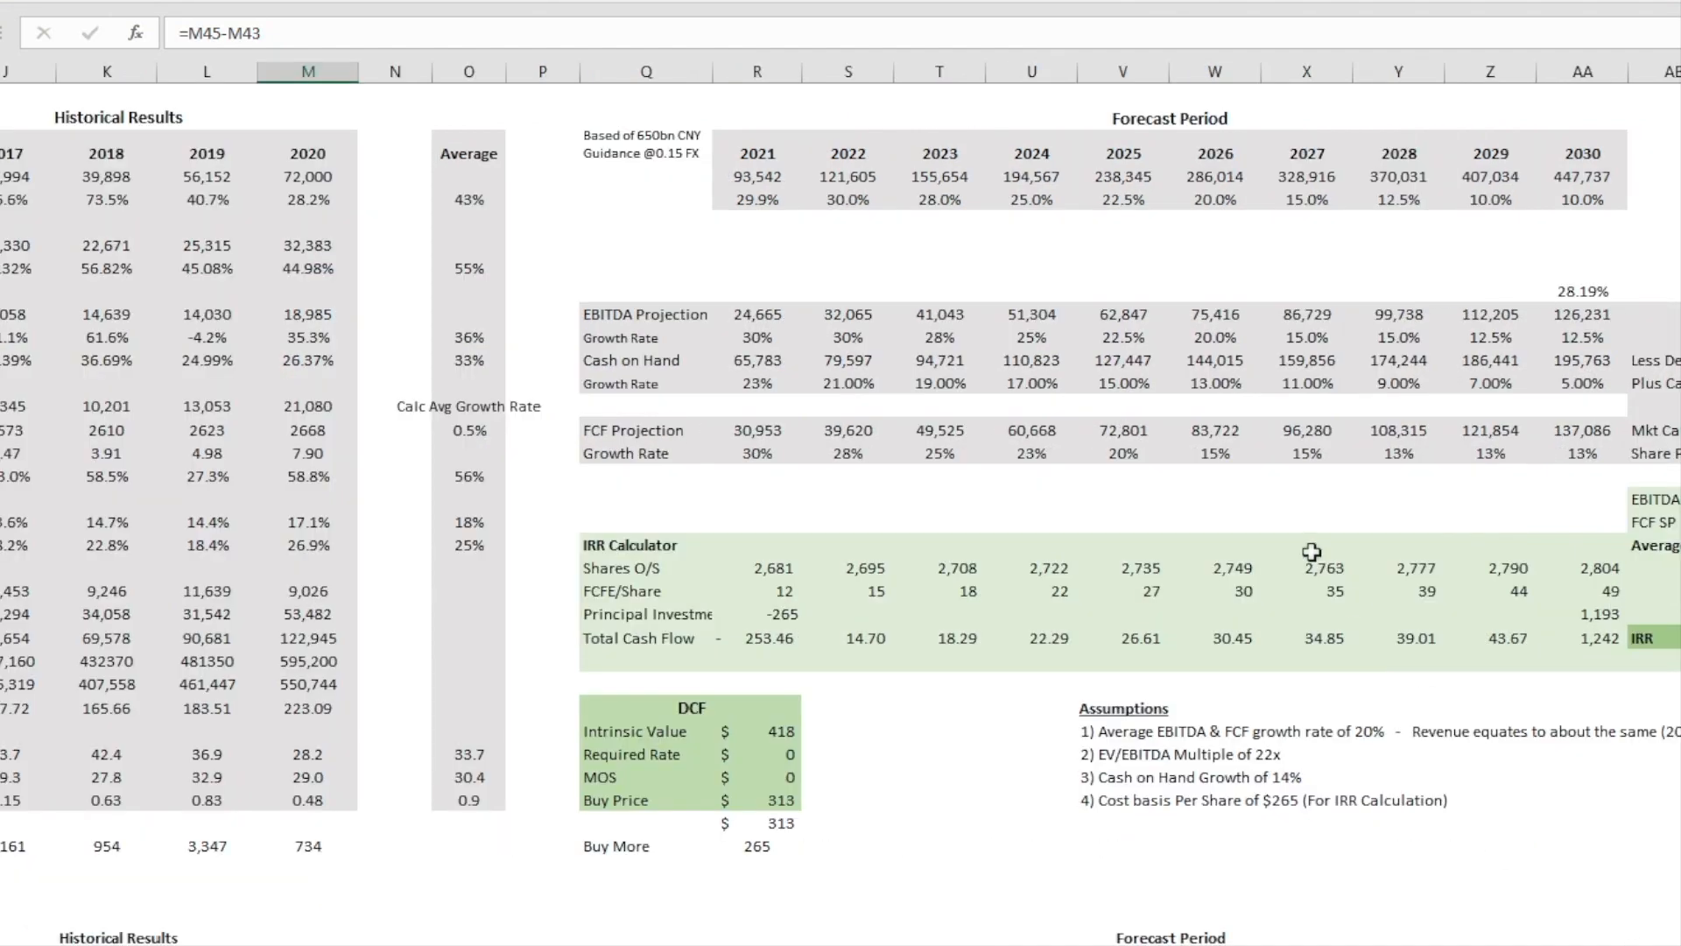
{"action": "left_click", "coordinate": [1398, 515]}
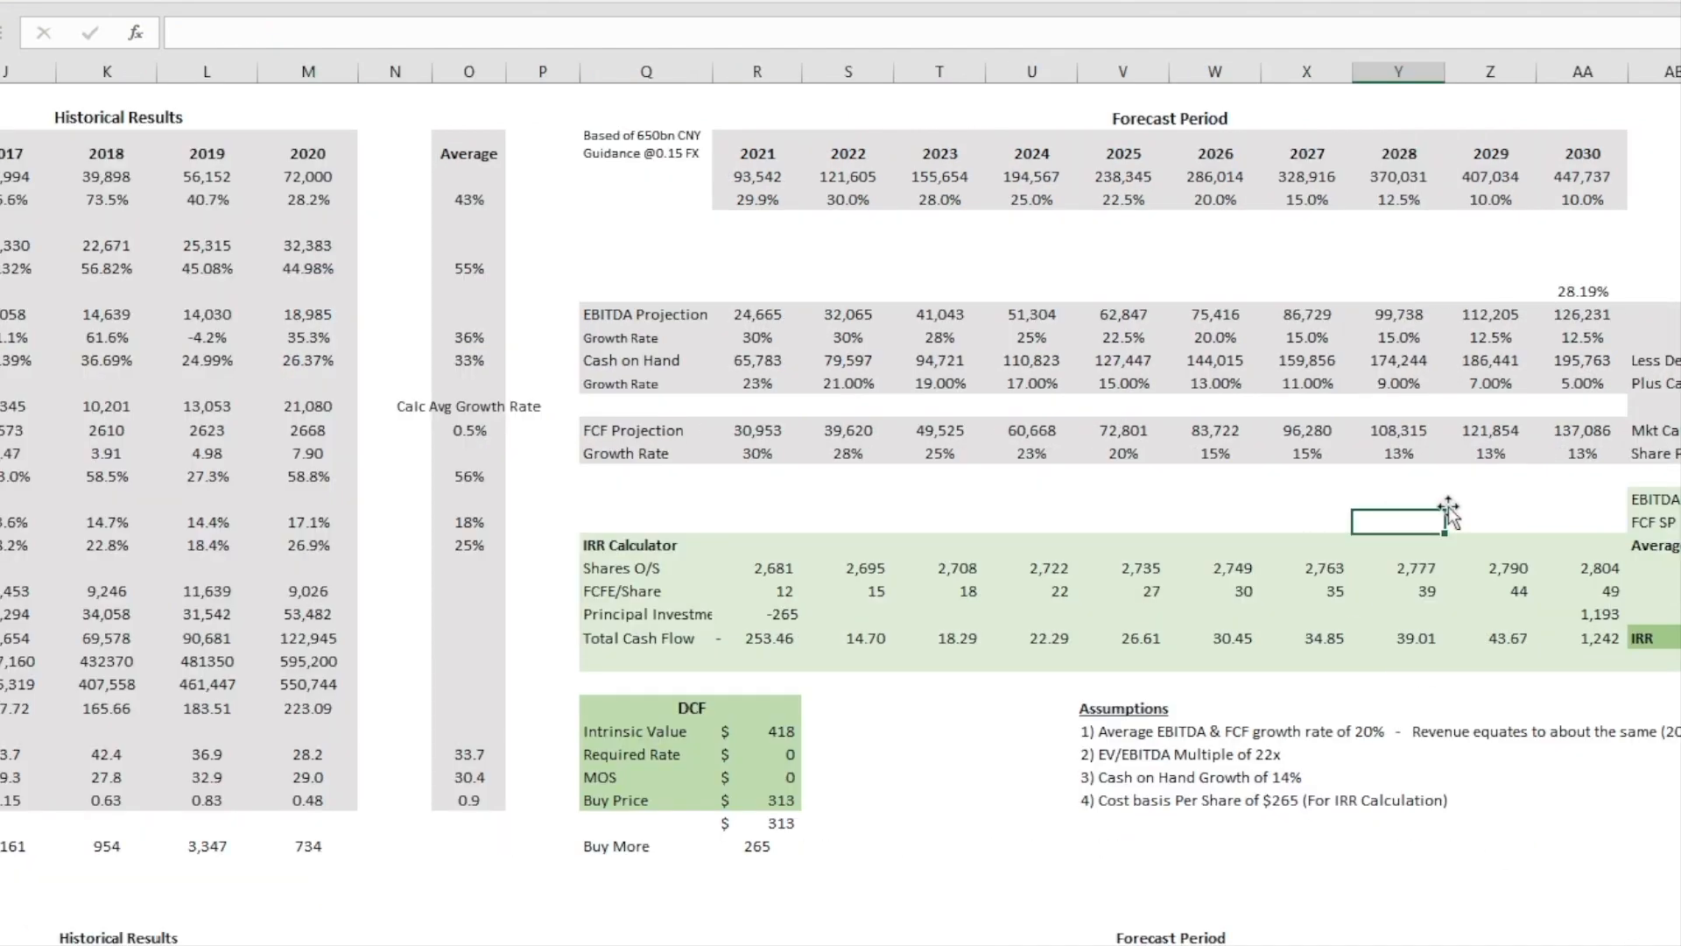
{"action": "left_click", "coordinate": [1522, 497]}
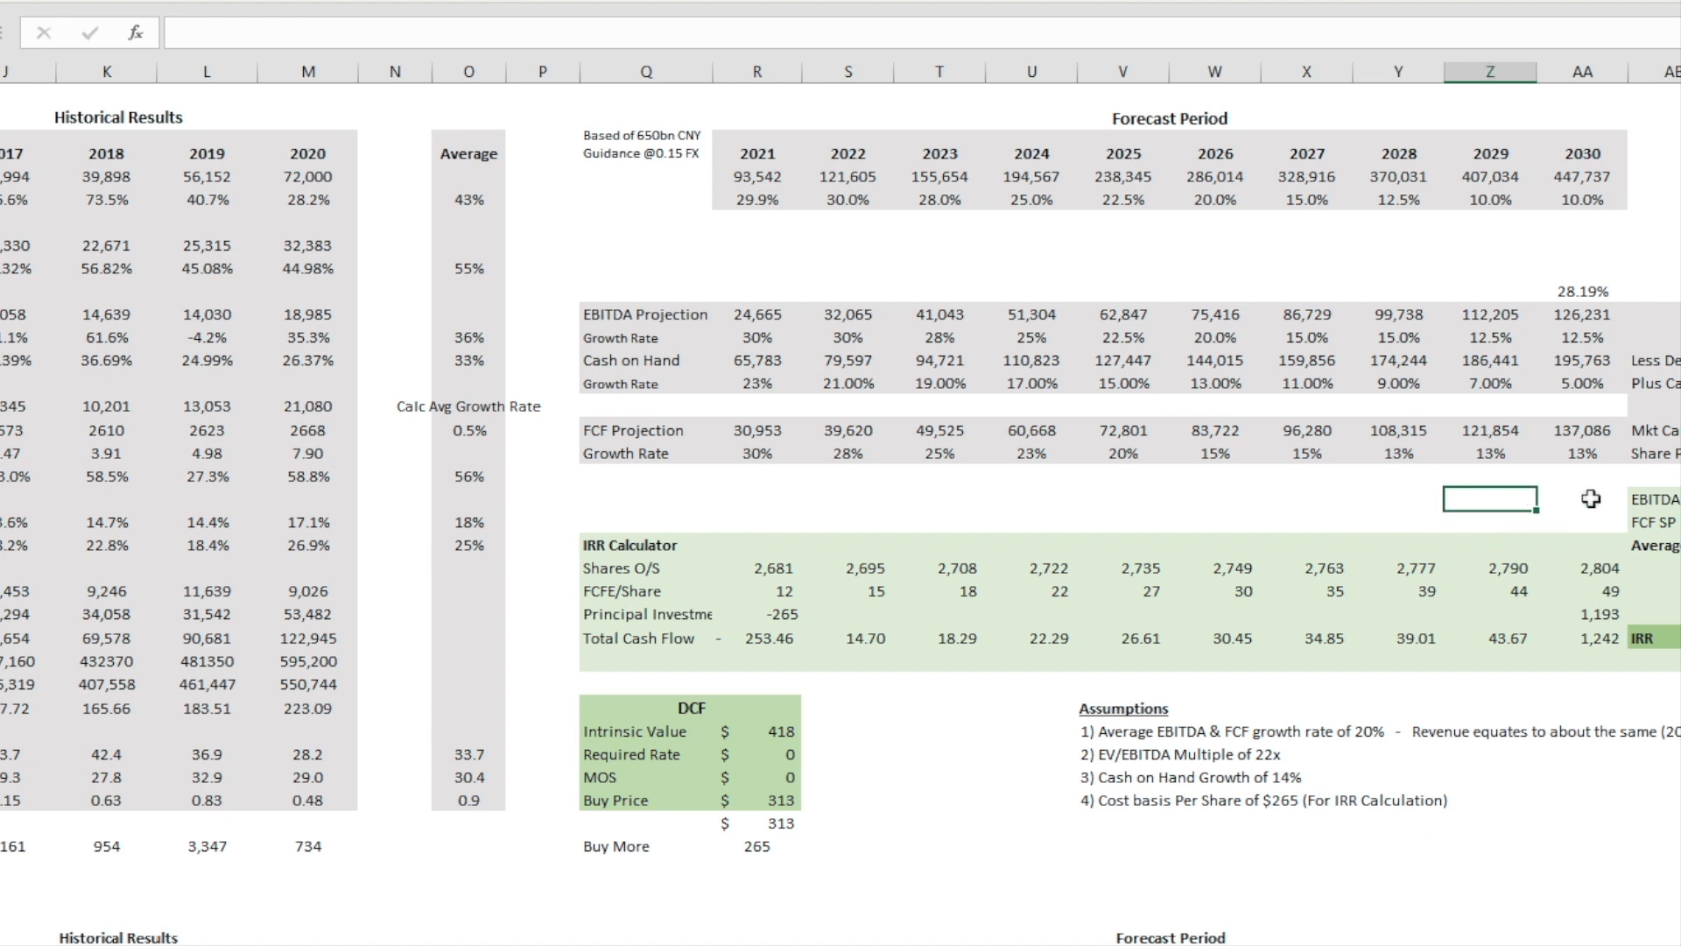
{"action": "left_click", "coordinate": [1581, 312]}
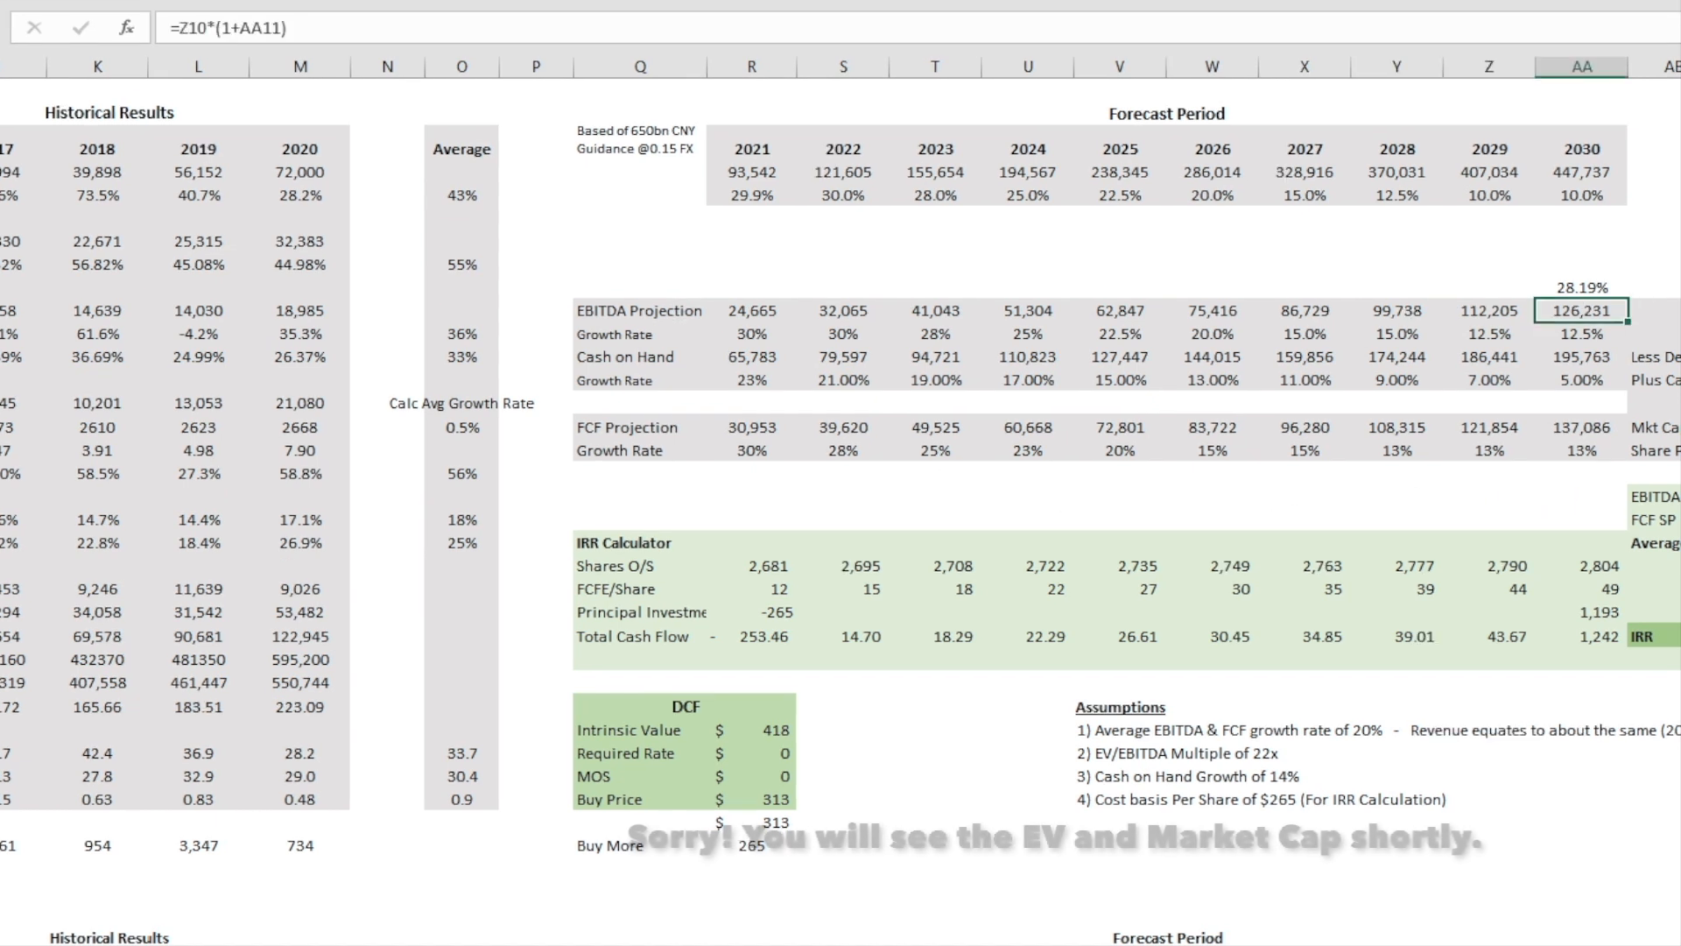
{"action": "left_click", "coordinate": [1680, 311]}
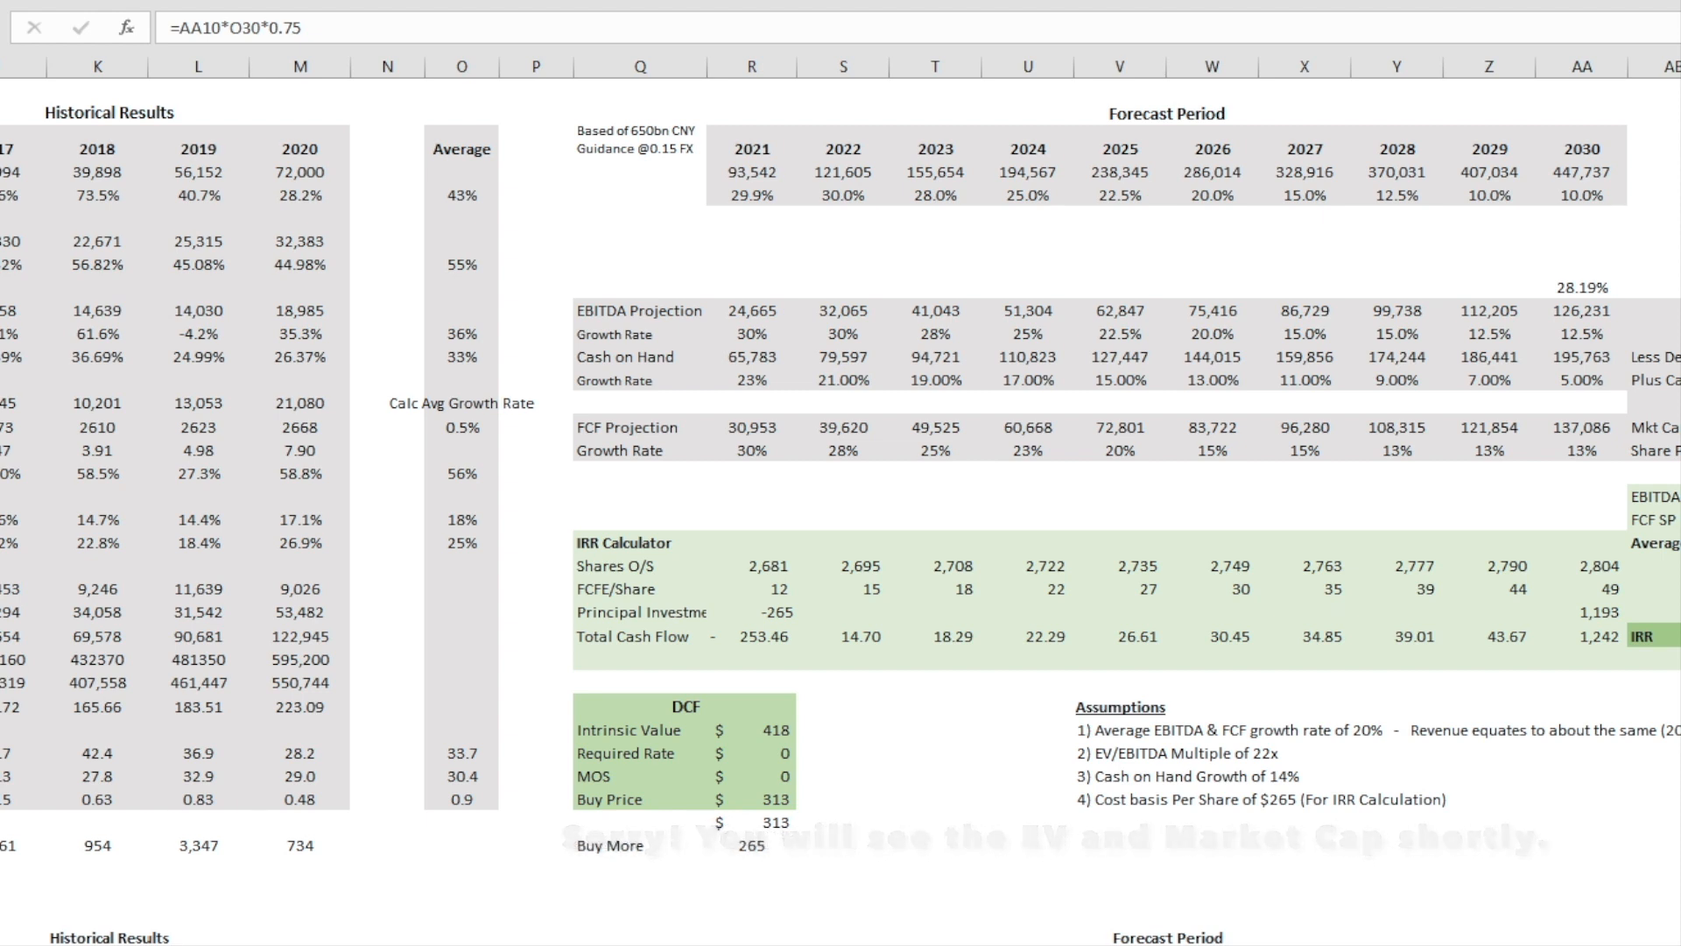
{"action": "key", "text": "F2"}
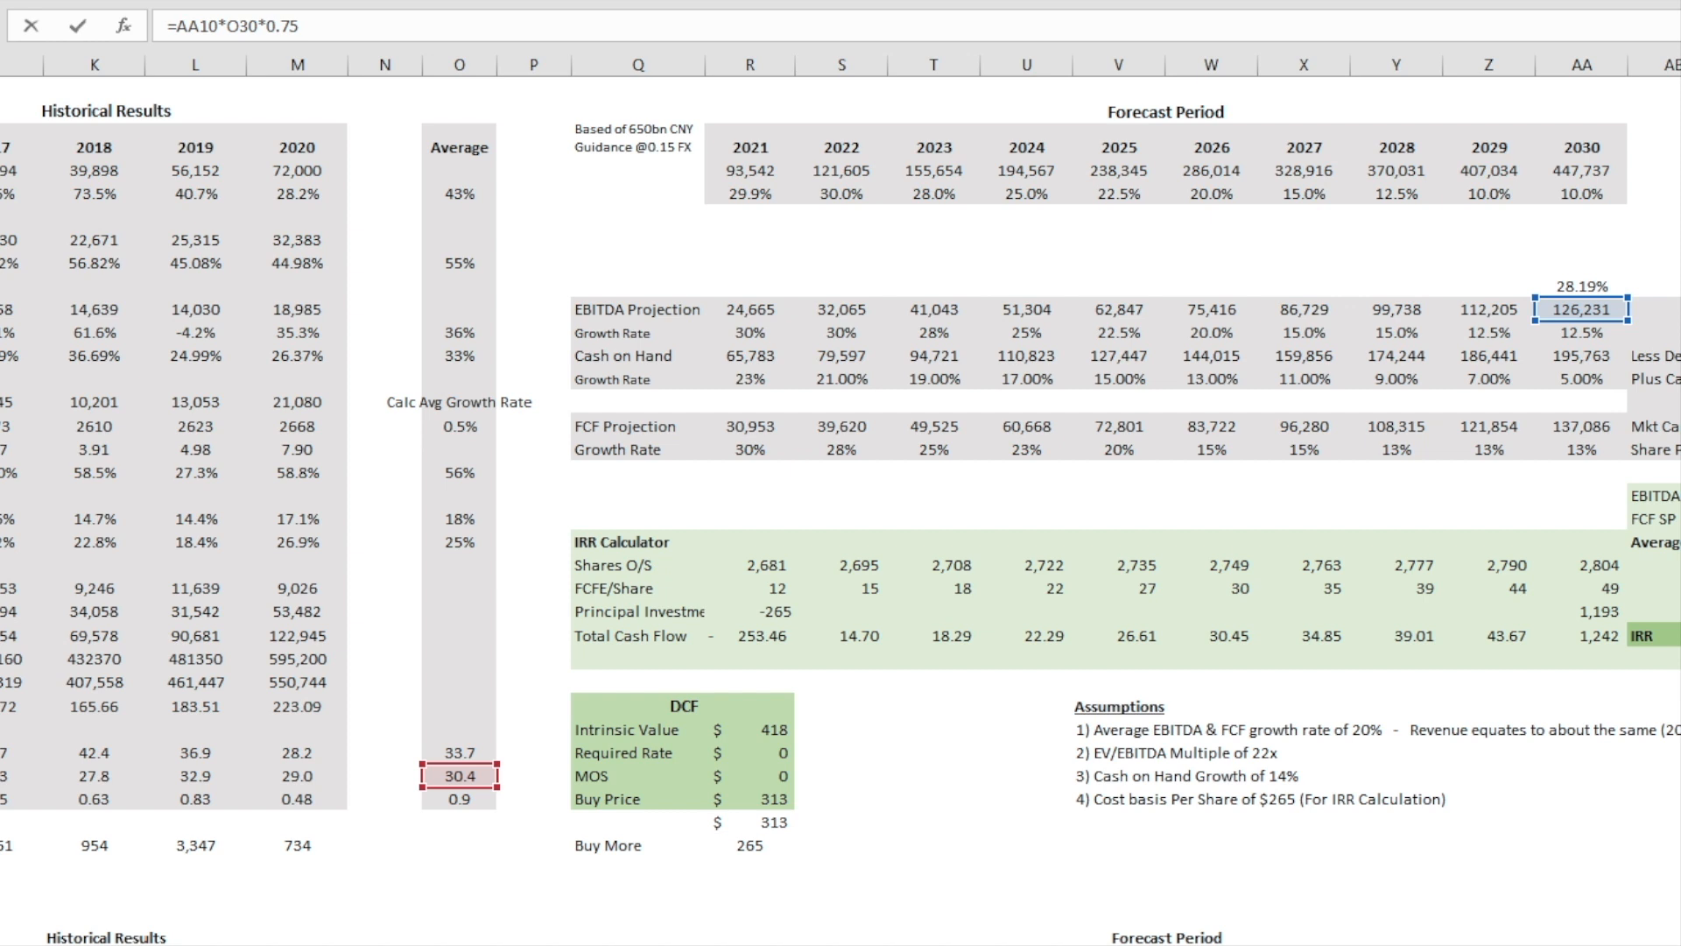
{"action": "key", "text": "Return"}
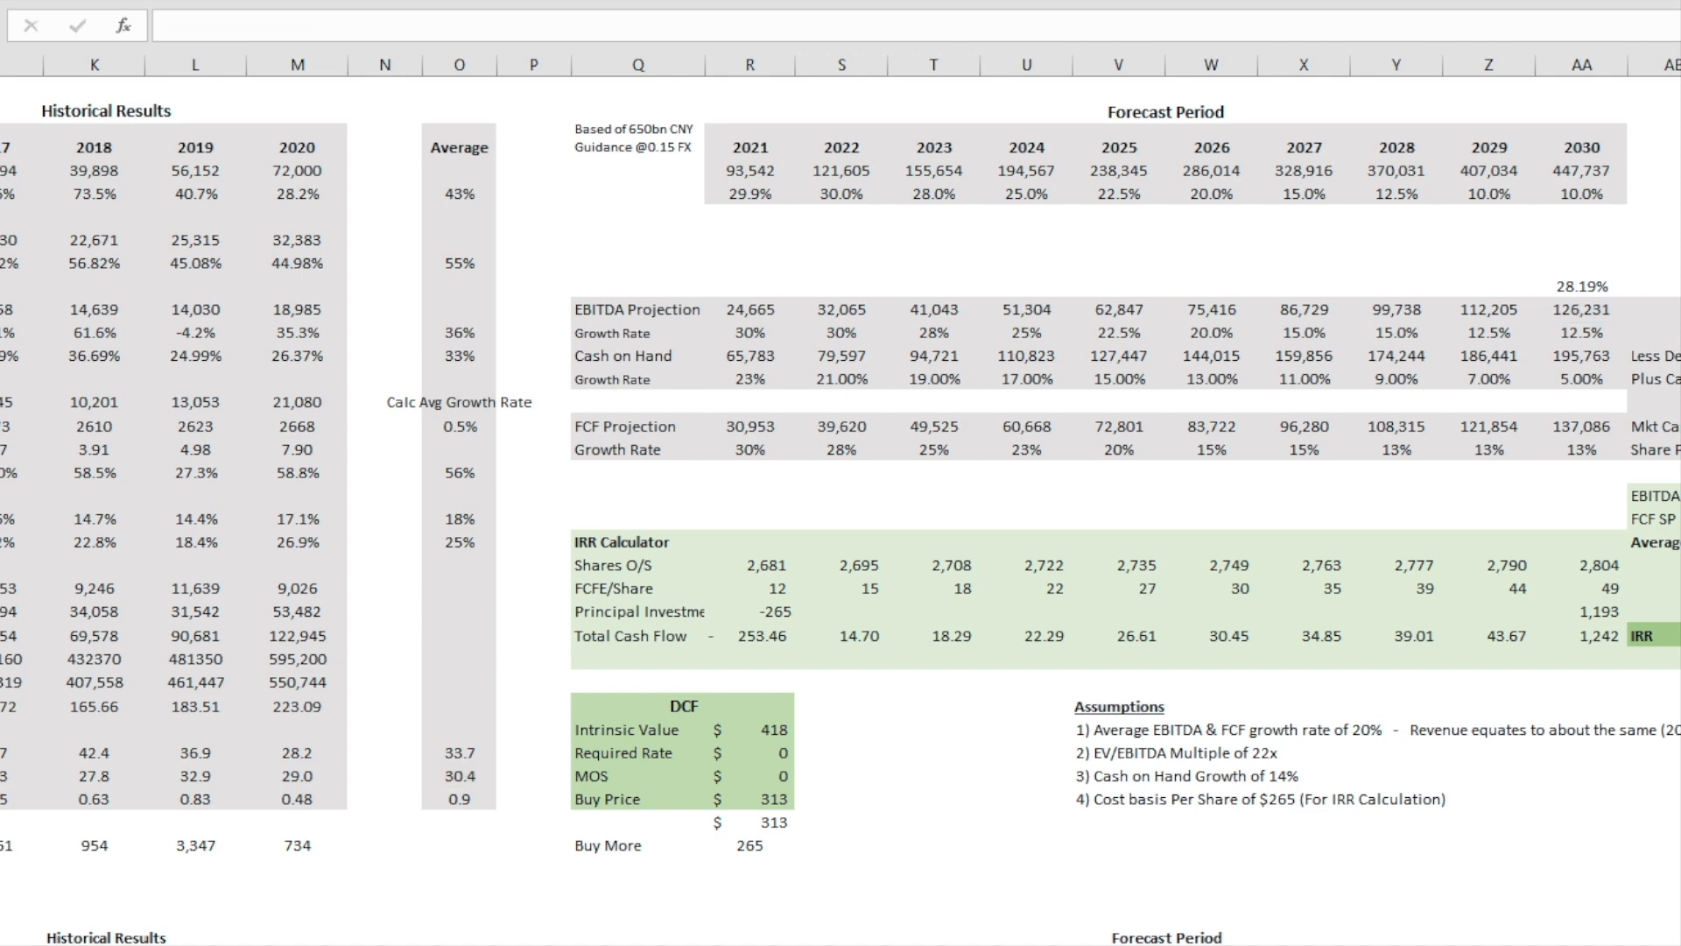
Step: Highlight the relative valuation table and its EV/EBITDA multiples from Apple through Tencent
{"action": "scroll", "coordinate": [1121, 473], "scroll_direction": "right", "scroll_amount": 4}
{"action": "left_click_drag", "start_coordinate": [1269, 401], "coordinate": [1676, 822]}
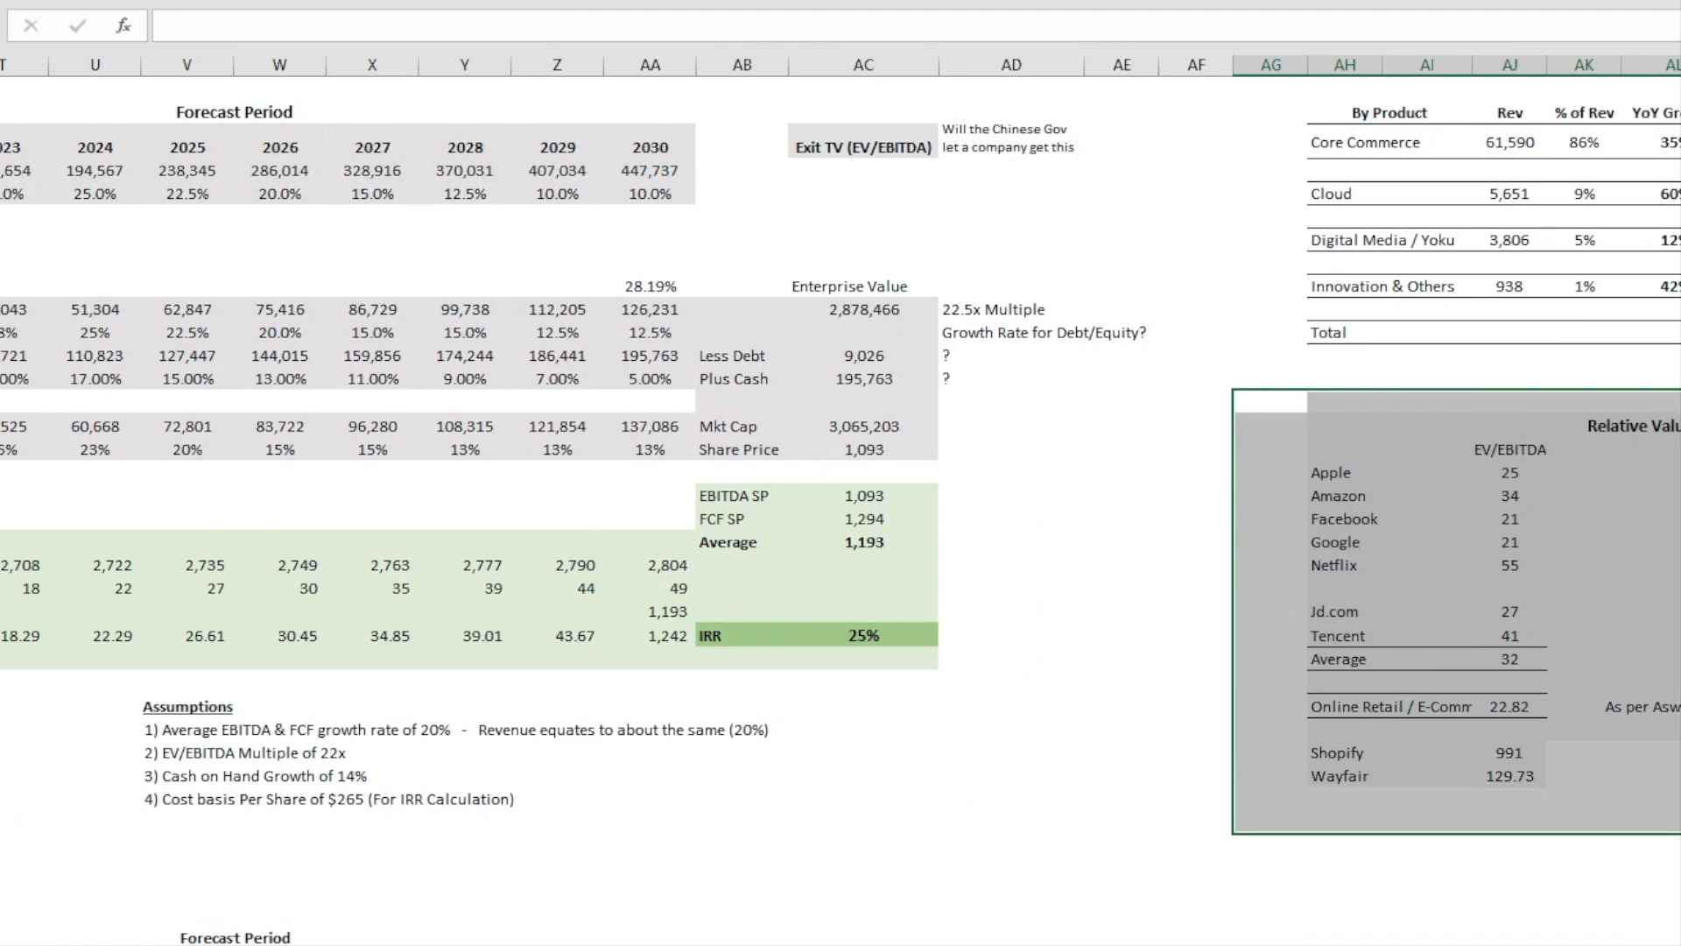
{"action": "left_click", "coordinate": [1650, 473]}
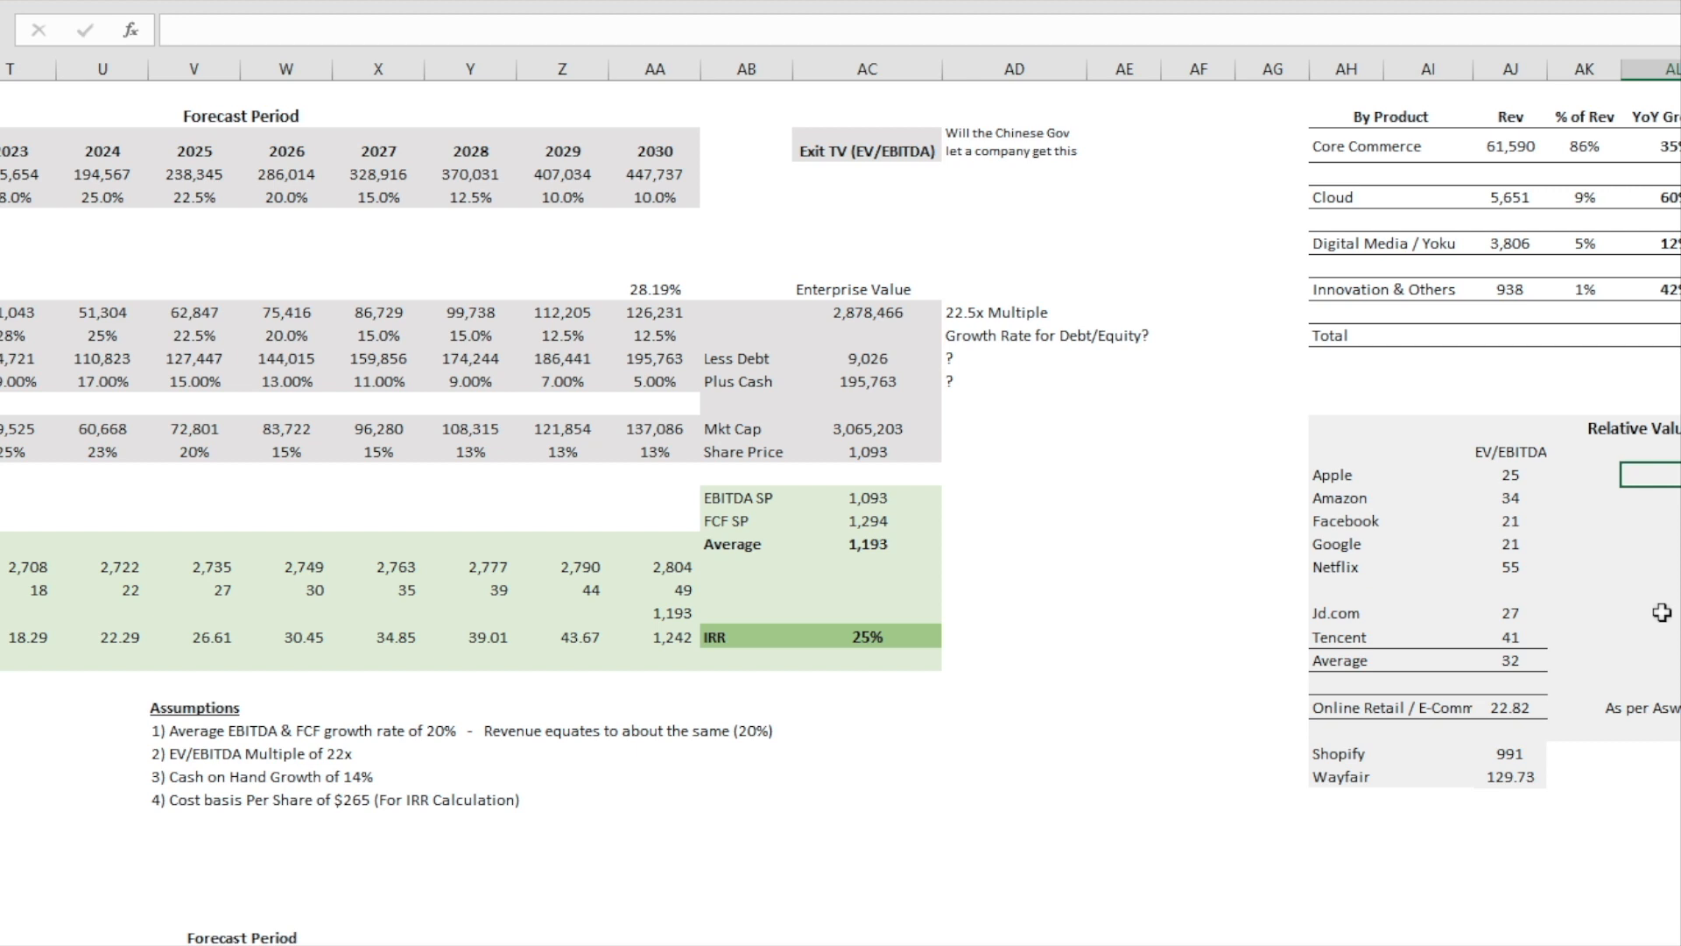
{"action": "left_click_drag", "start_coordinate": [1508, 635], "coordinate": [1514, 475]}
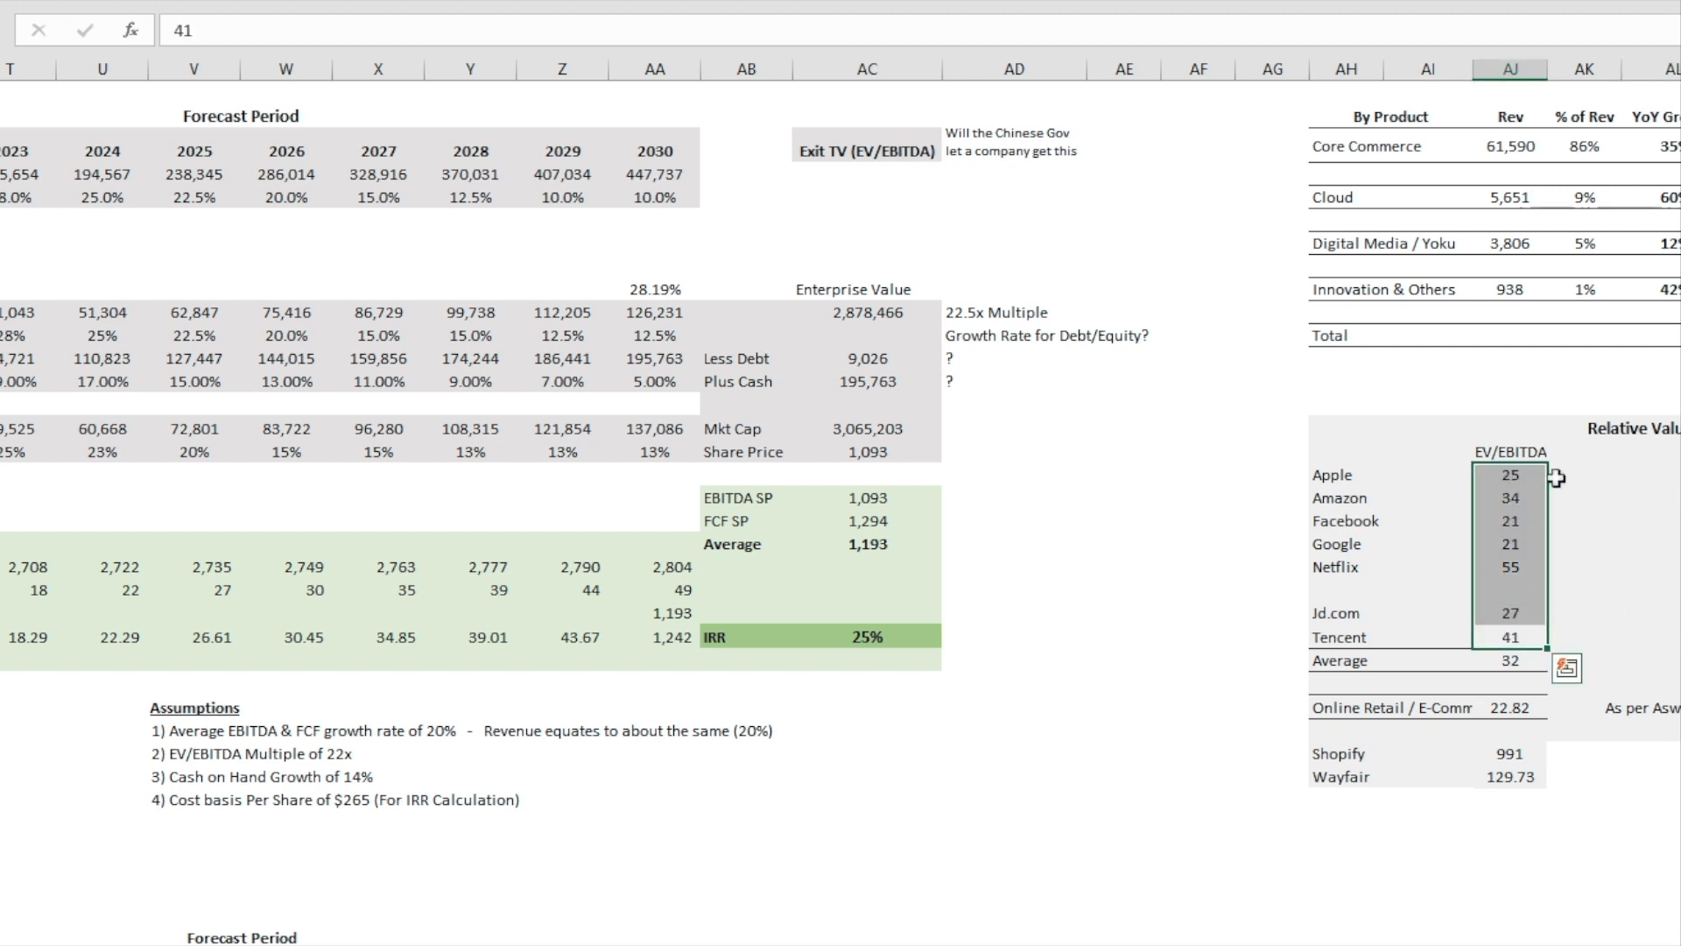
Step: Highlight the Apple and Amazon names and the EV/EBITDA multiples from Apple through Google in the relative valuation table
{"action": "left_click", "coordinate": [1603, 528]}
{"action": "mouse_move", "coordinate": [1352, 477]}
{"action": "left_mouse_down"}
{"action": "mouse_move", "coordinate": [1353, 521]}
{"action": "mouse_move", "coordinate": [1355, 499]}
{"action": "left_mouse_up"}
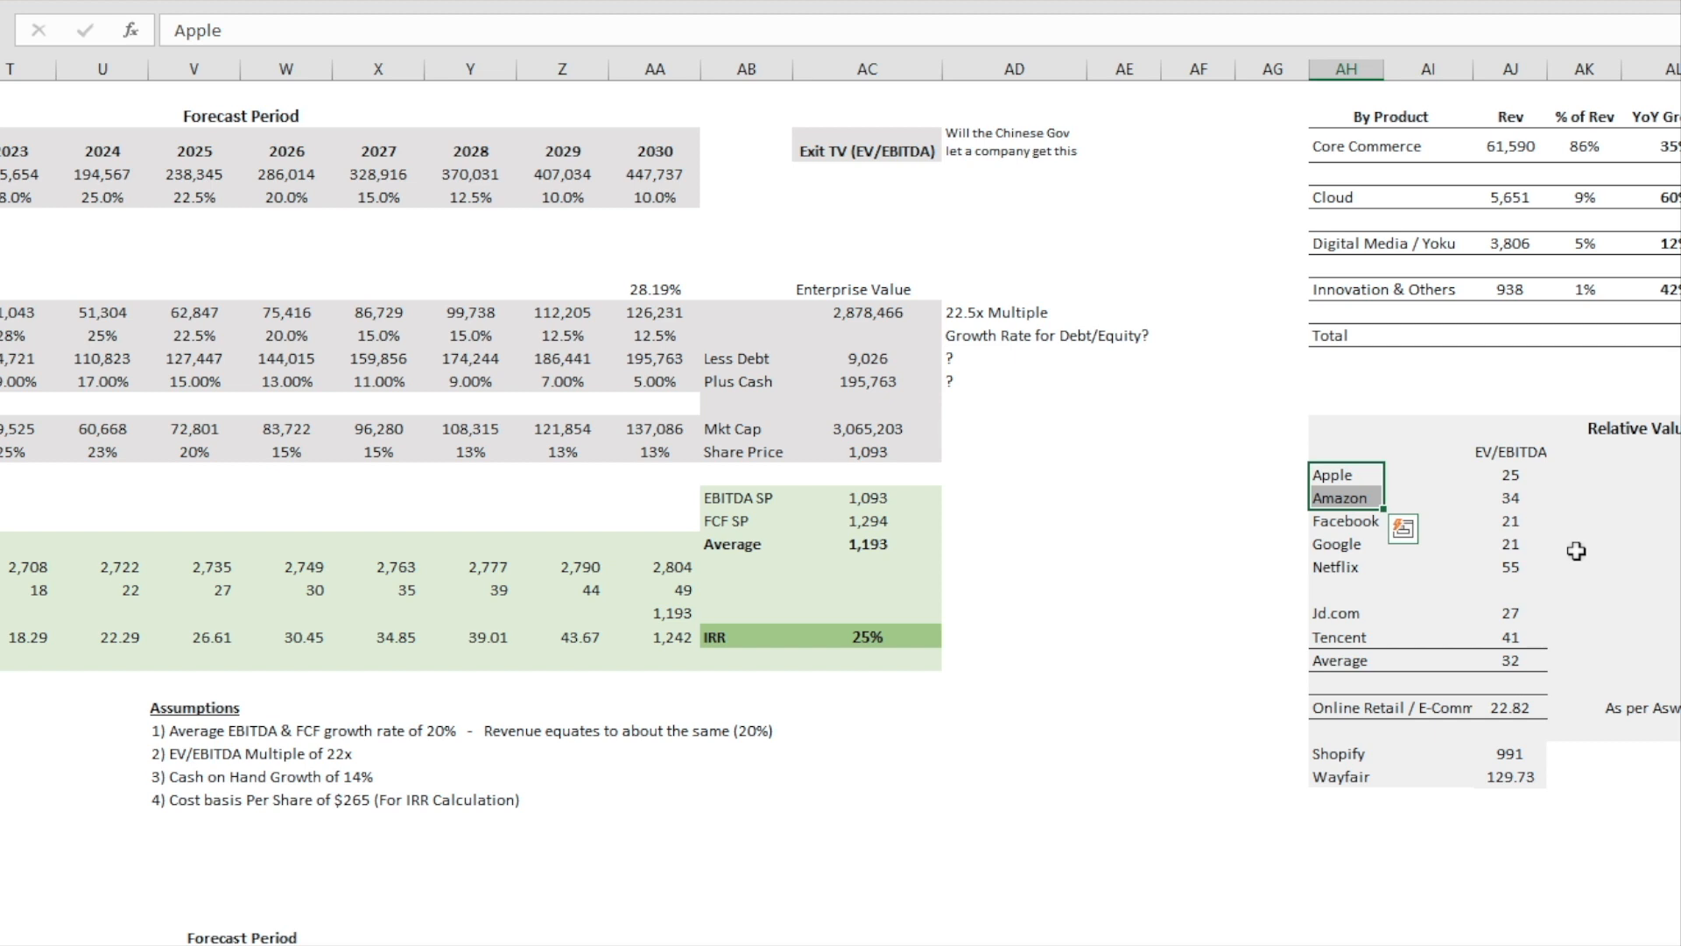
{"action": "left_click_drag", "start_coordinate": [1517, 475], "coordinate": [1511, 552]}
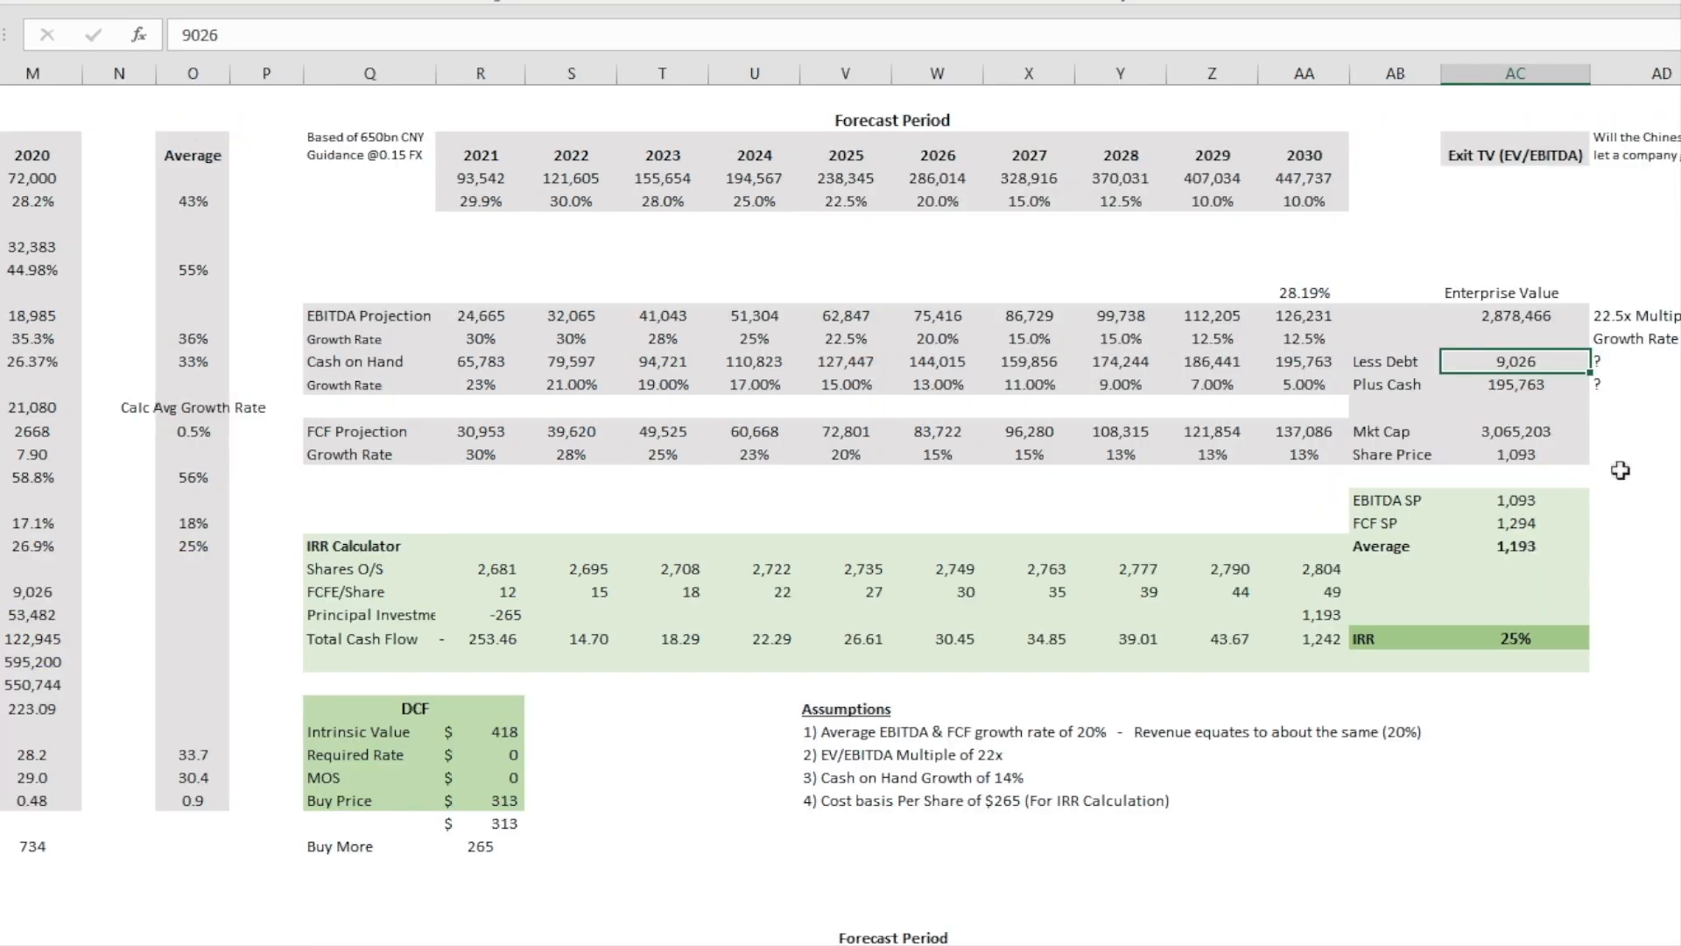
Step: Inspect the exit Enterprise Value, debt, cash and Mkt Cap cells and trace the Share Price formula, leaving it as it is
{"action": "left_click", "coordinate": [1519, 318]}
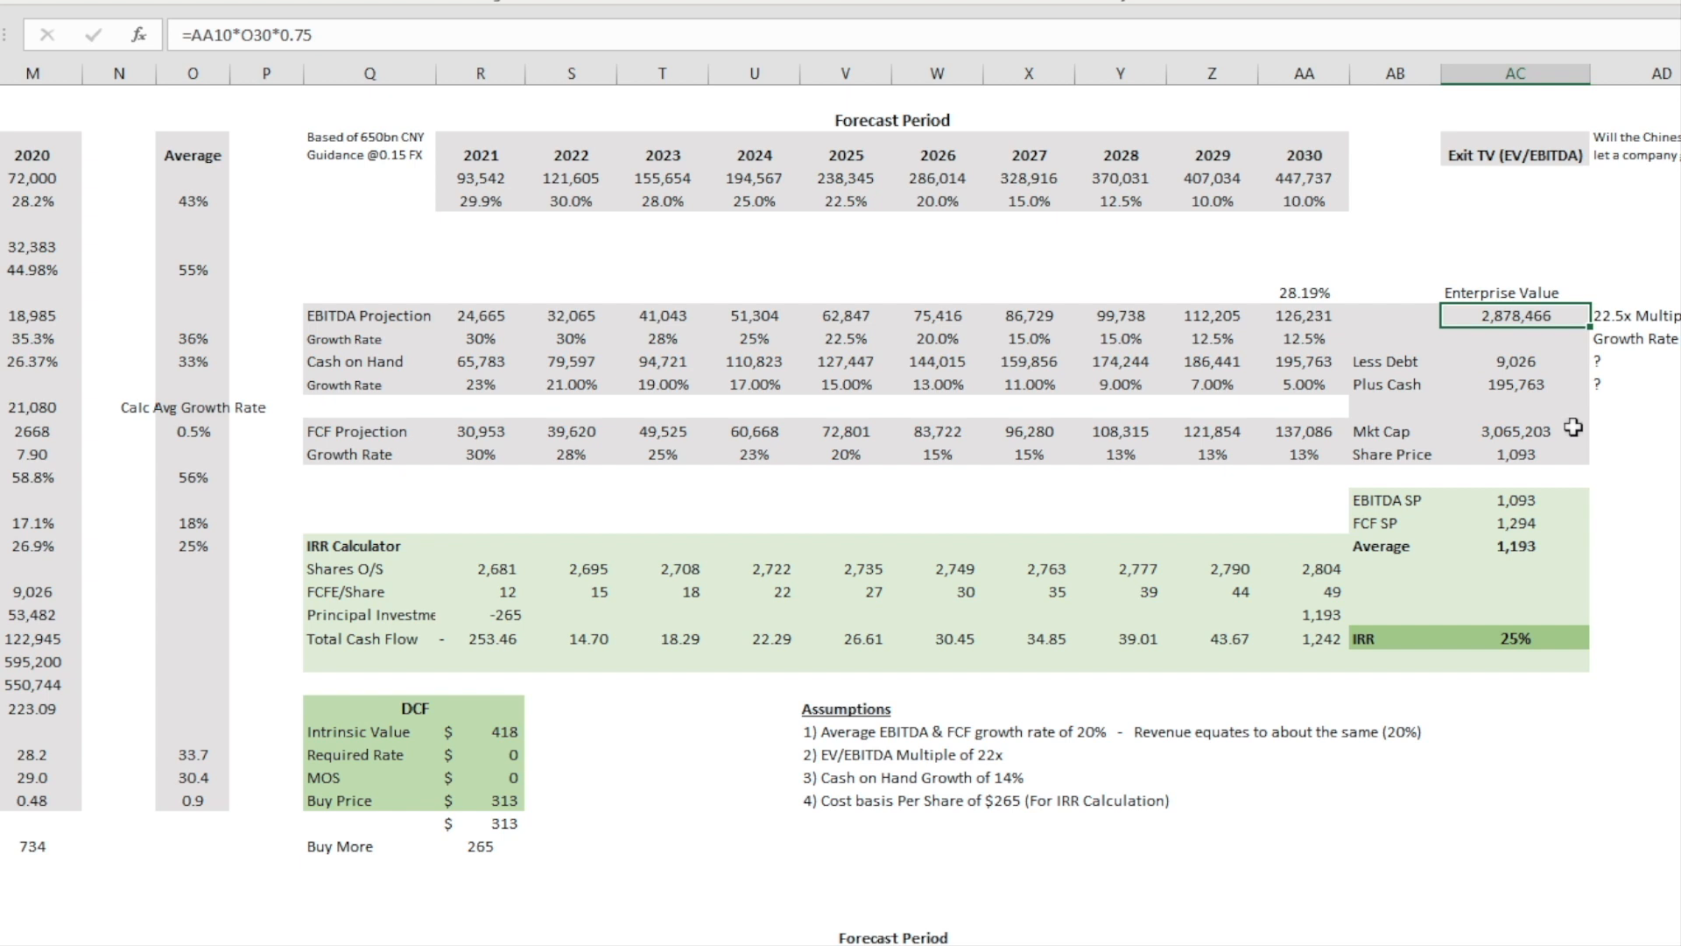
{"action": "left_click", "coordinate": [1534, 387]}
{"action": "left_click", "coordinate": [1538, 360]}
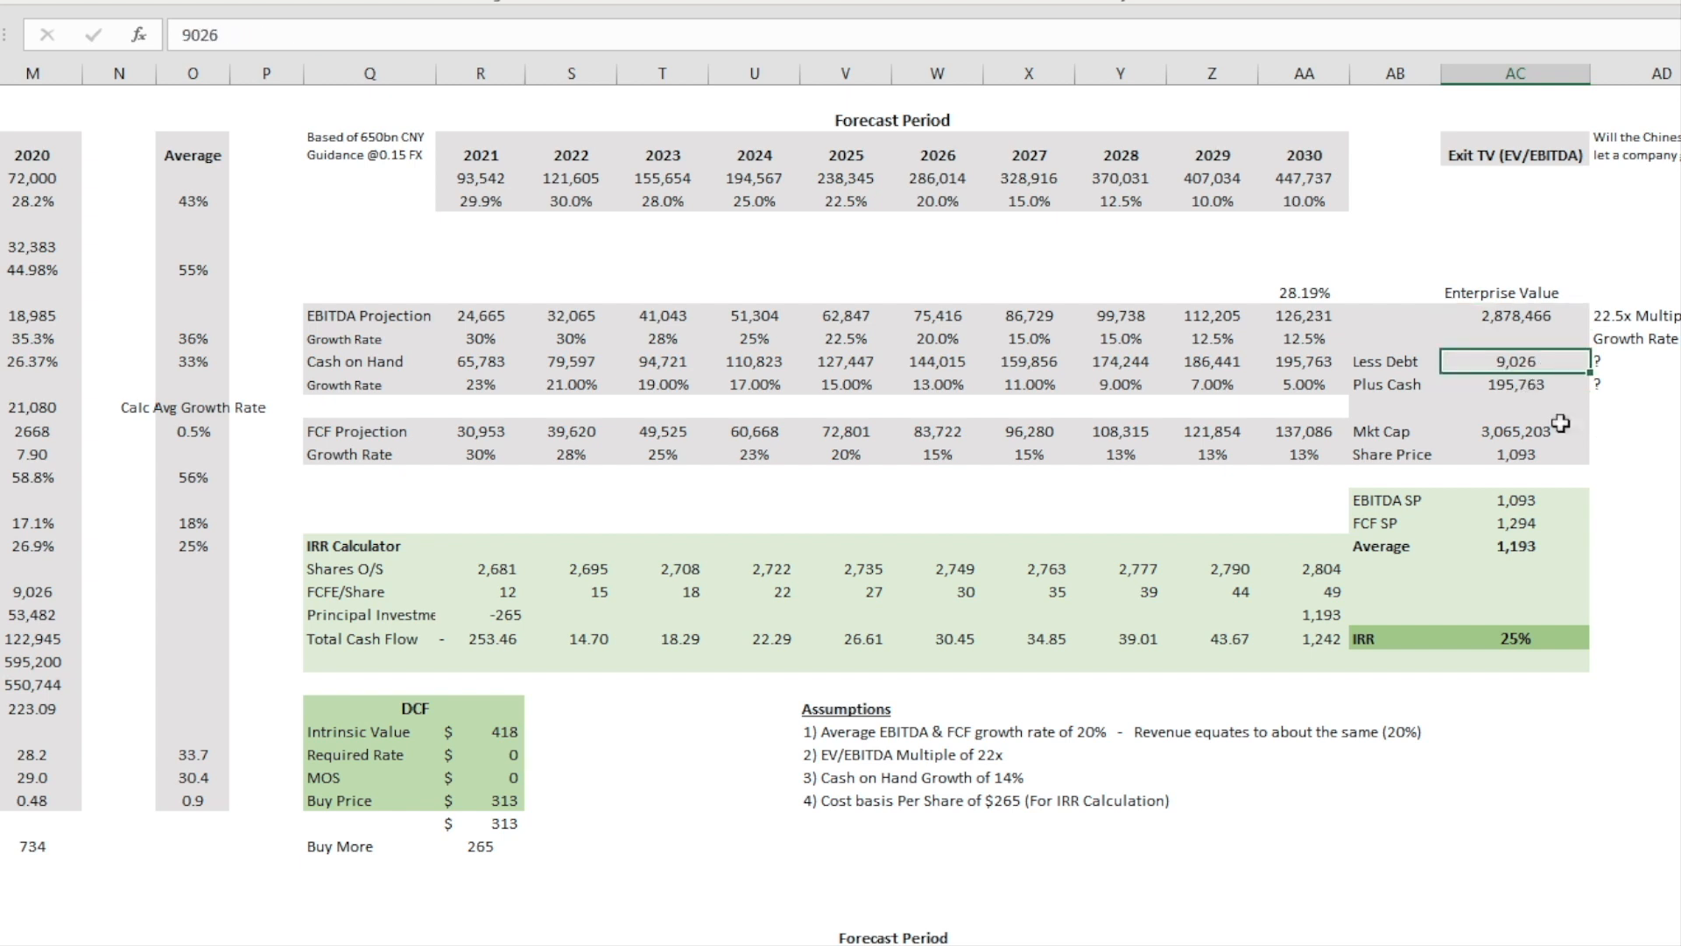
{"action": "left_click", "coordinate": [1505, 430]}
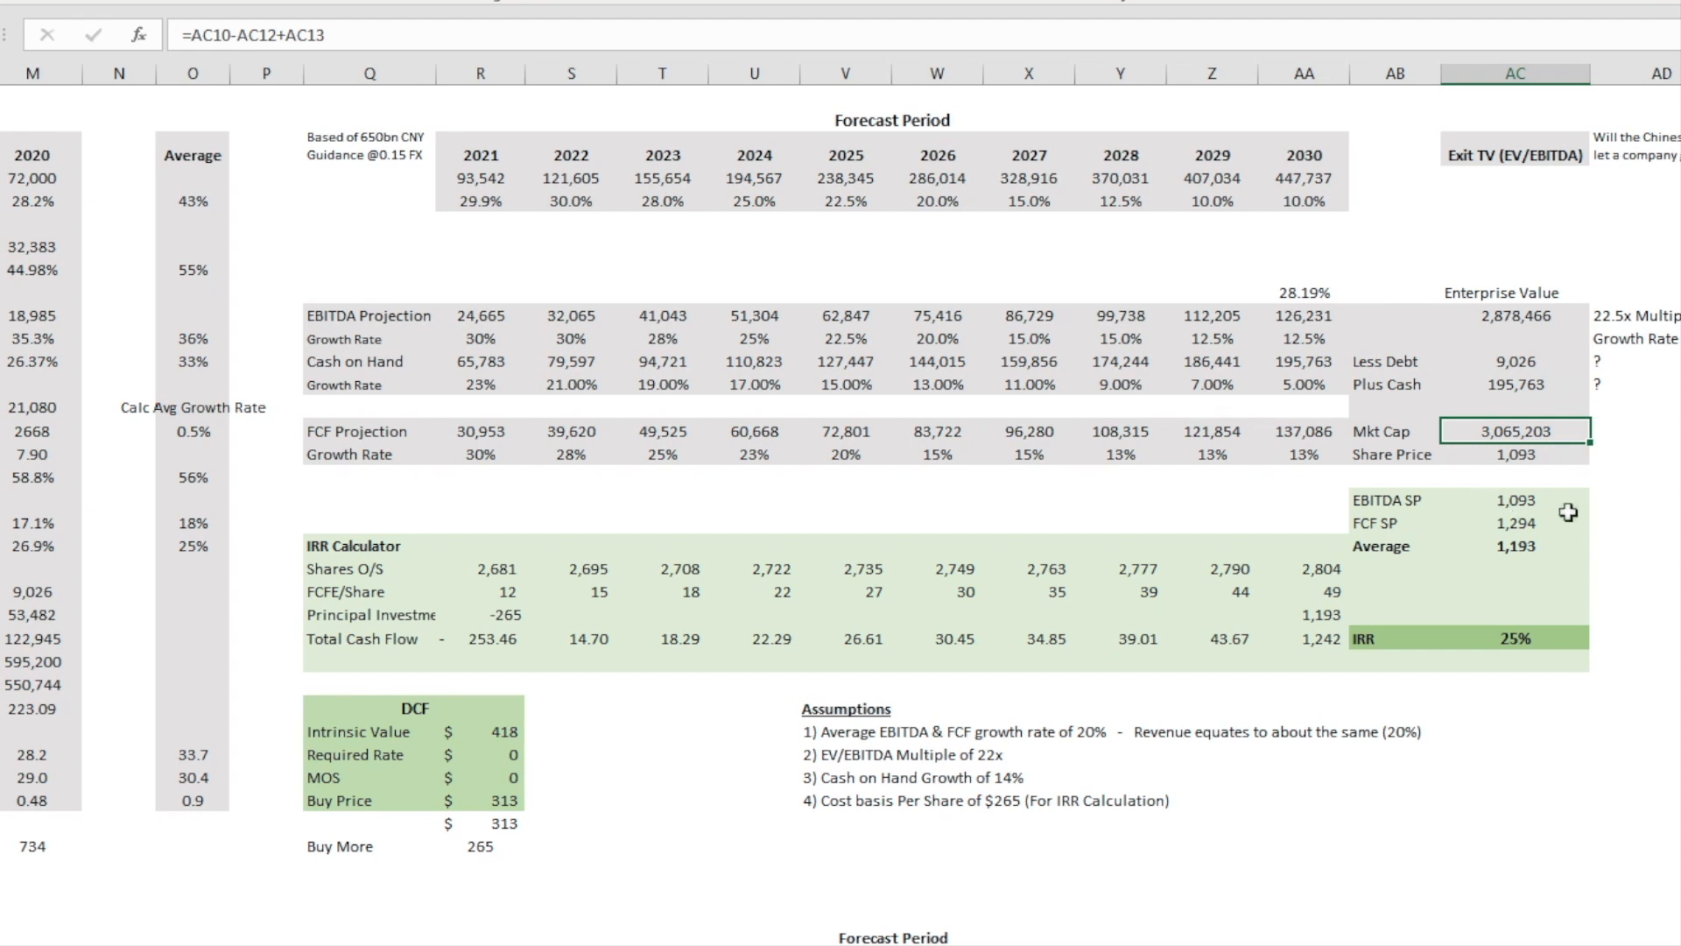
{"action": "left_click", "coordinate": [1527, 457]}
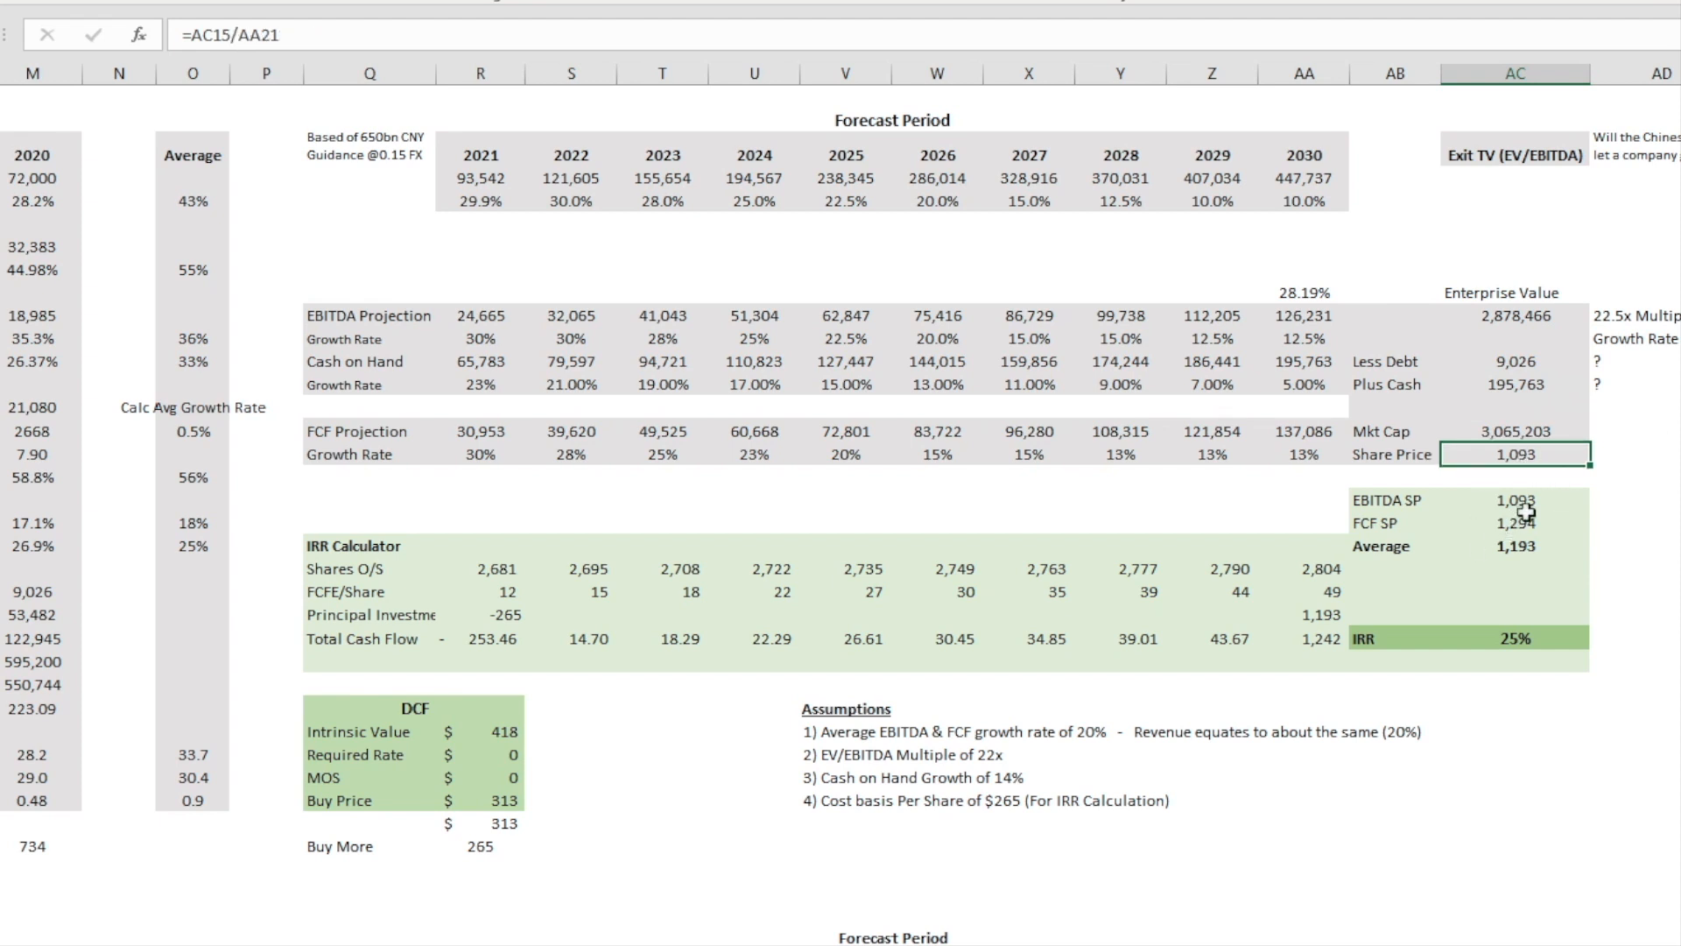
{"action": "double_click", "coordinate": [1528, 451]}
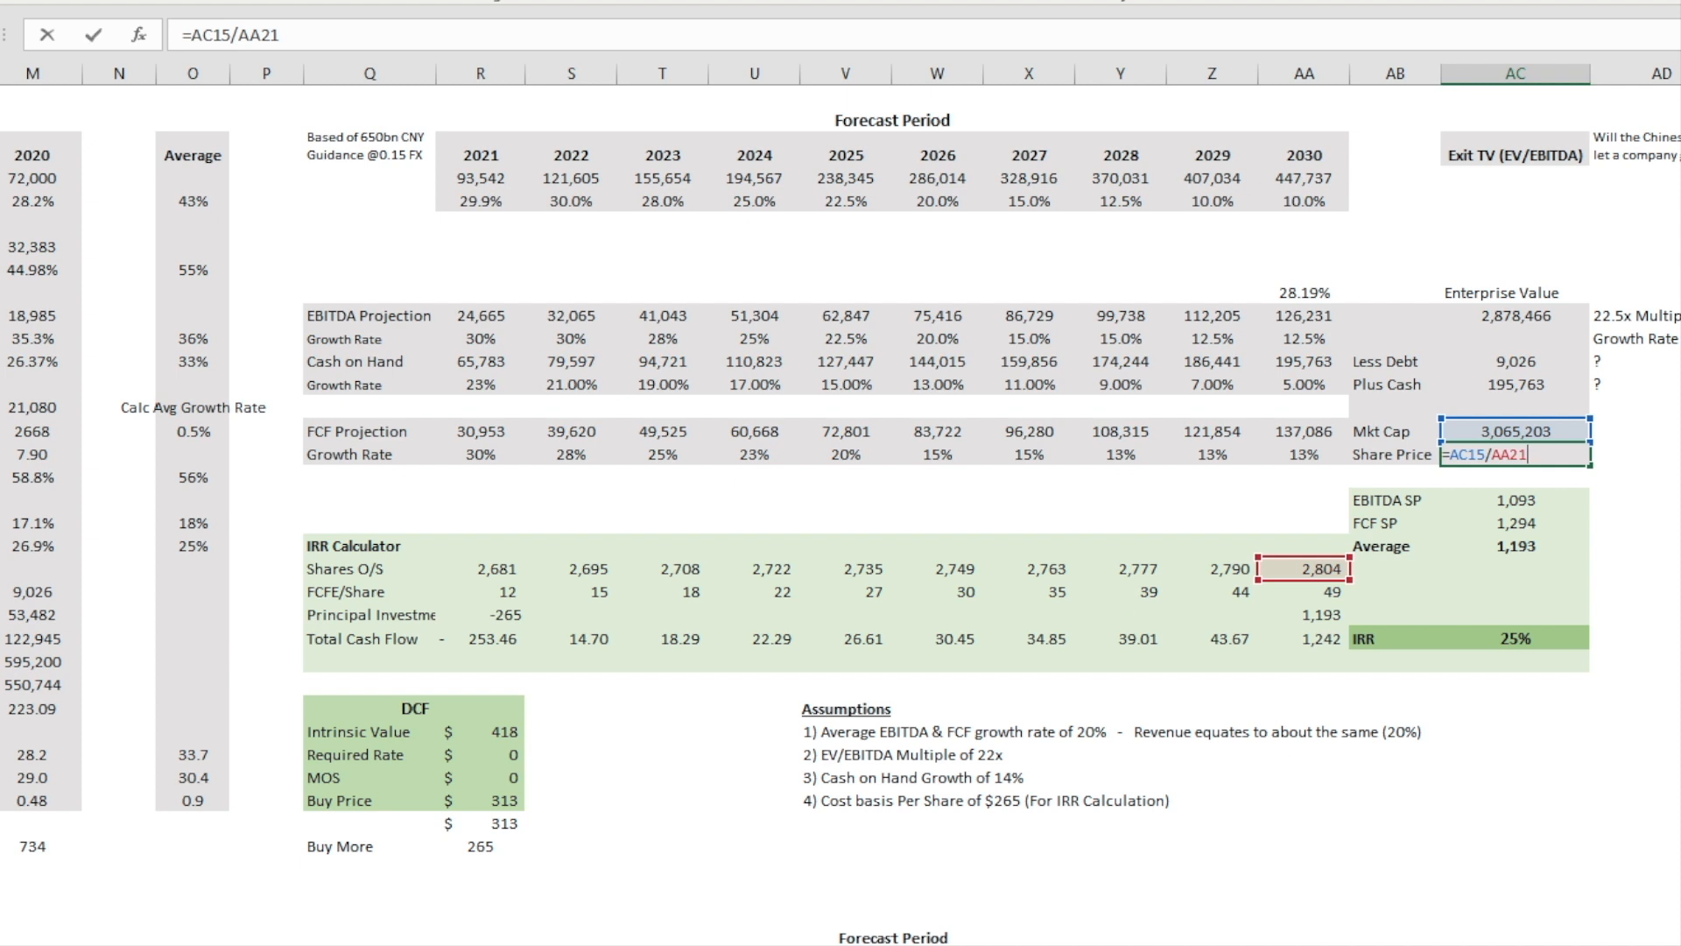
{"action": "key", "text": "Return"}
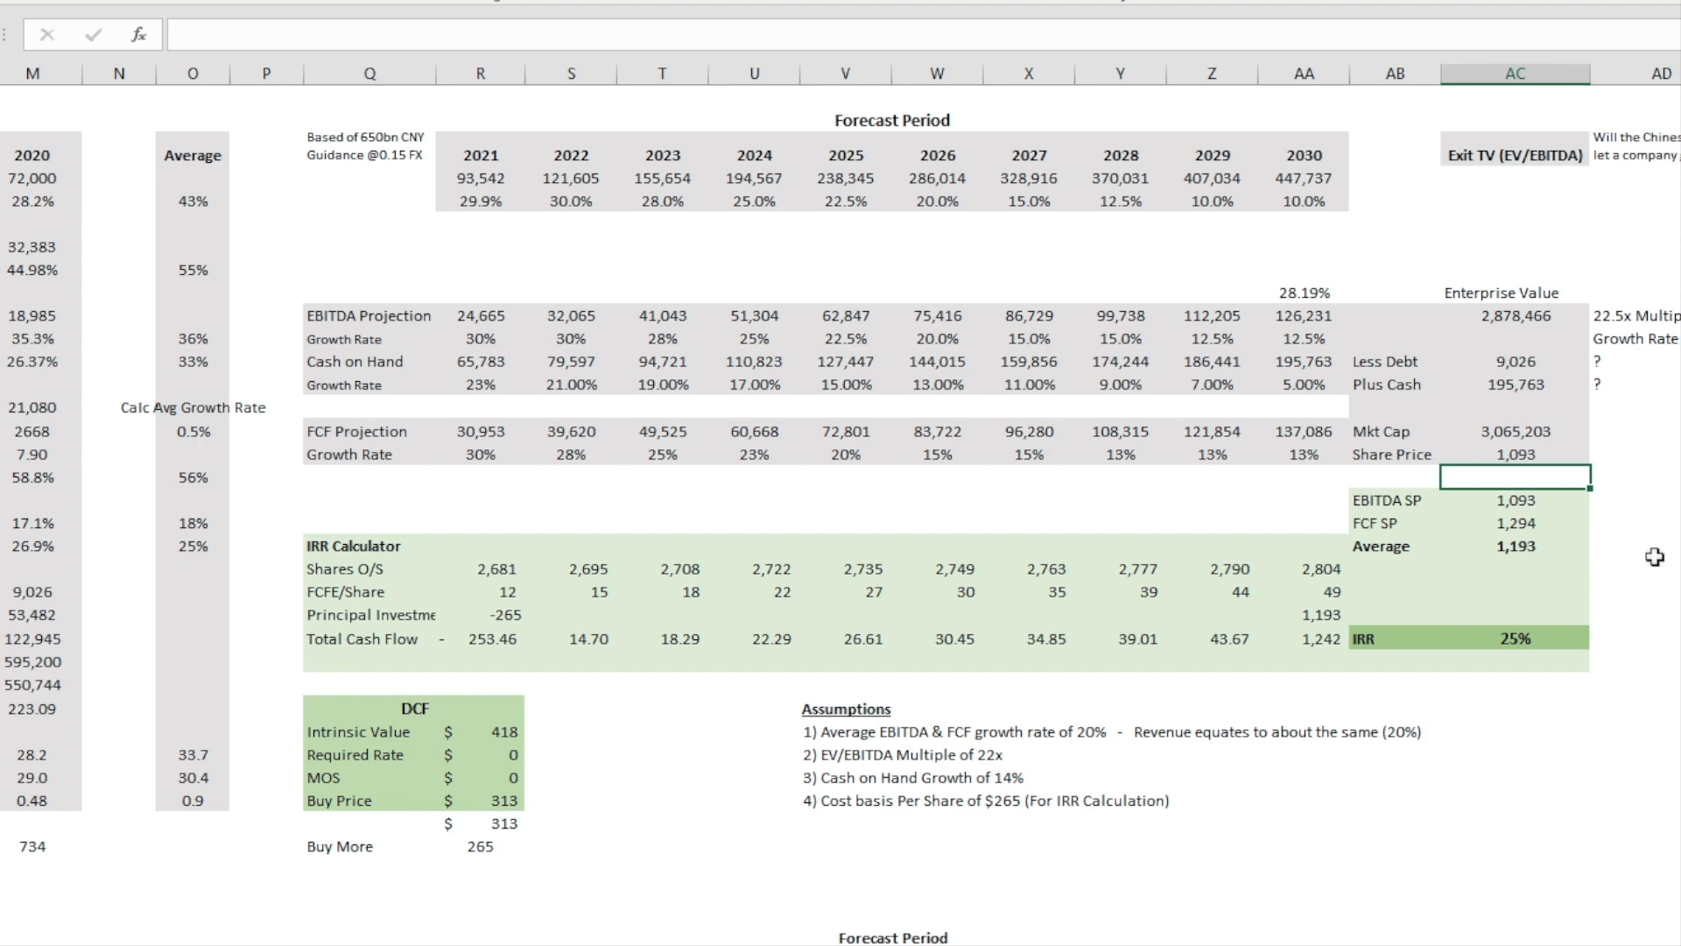
Step: Highlight the lower FCF projection table through its exit value column and trace the cells used by the exit value formula
{"action": "scroll", "coordinate": [1647, 550], "scroll_direction": "down", "scroll_amount": 3}
{"action": "scroll", "coordinate": [1647, 550], "scroll_direction": "down", "scroll_amount": 1}
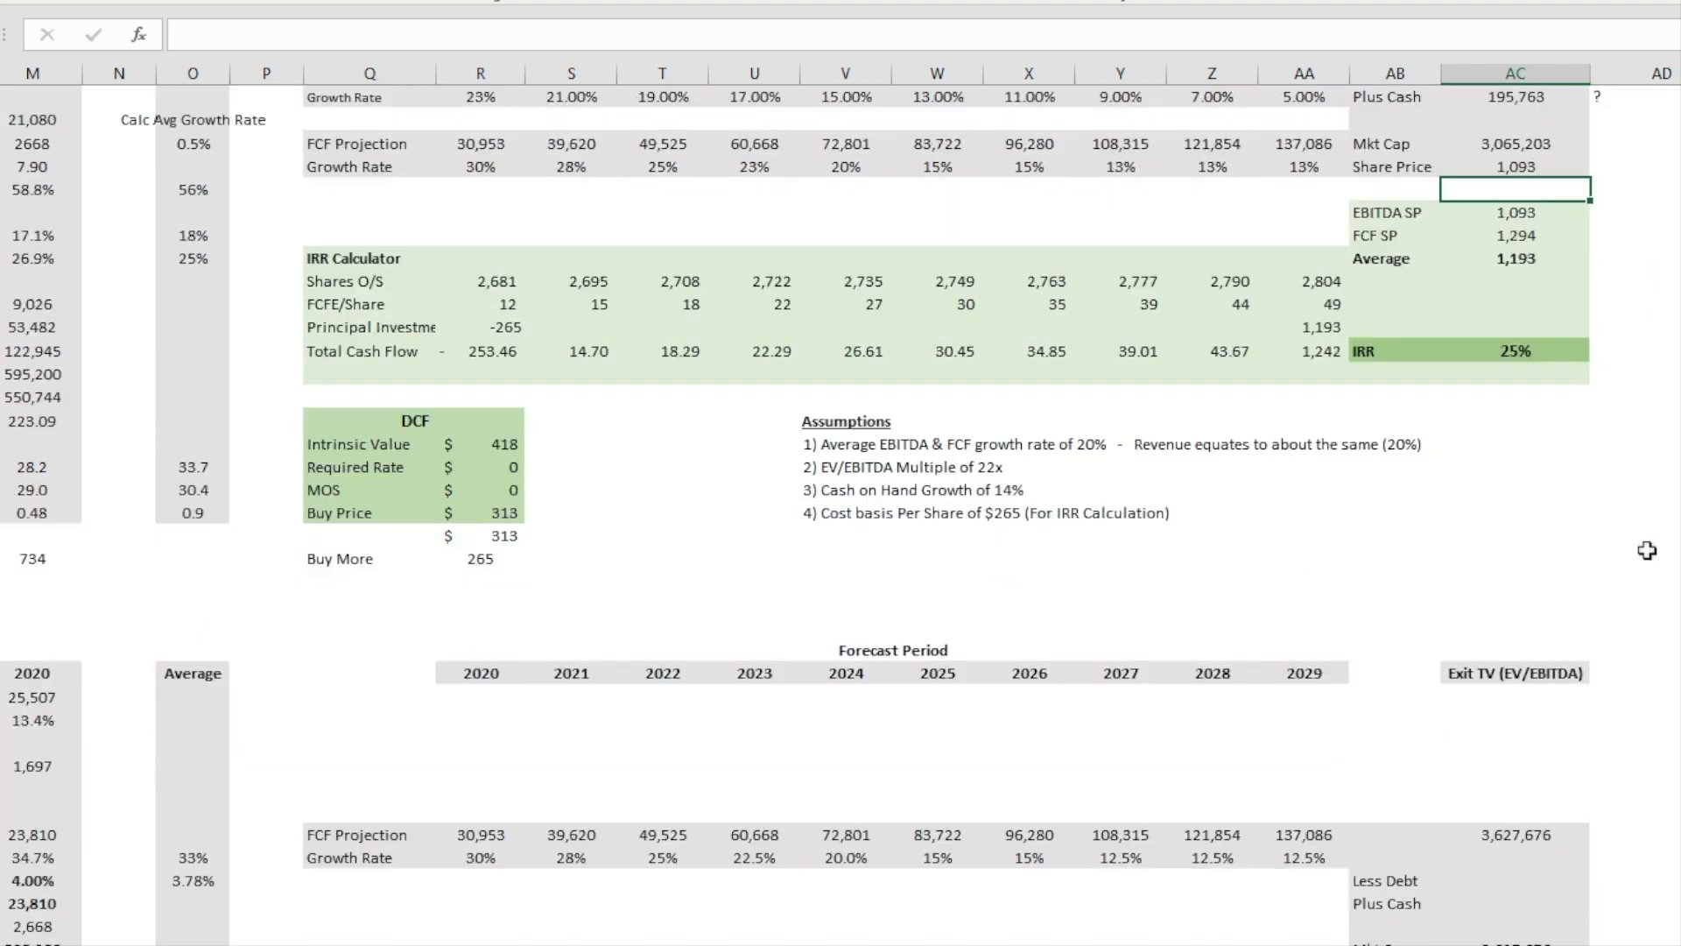
{"action": "left_click_drag", "start_coordinate": [368, 695], "coordinate": [1531, 849]}
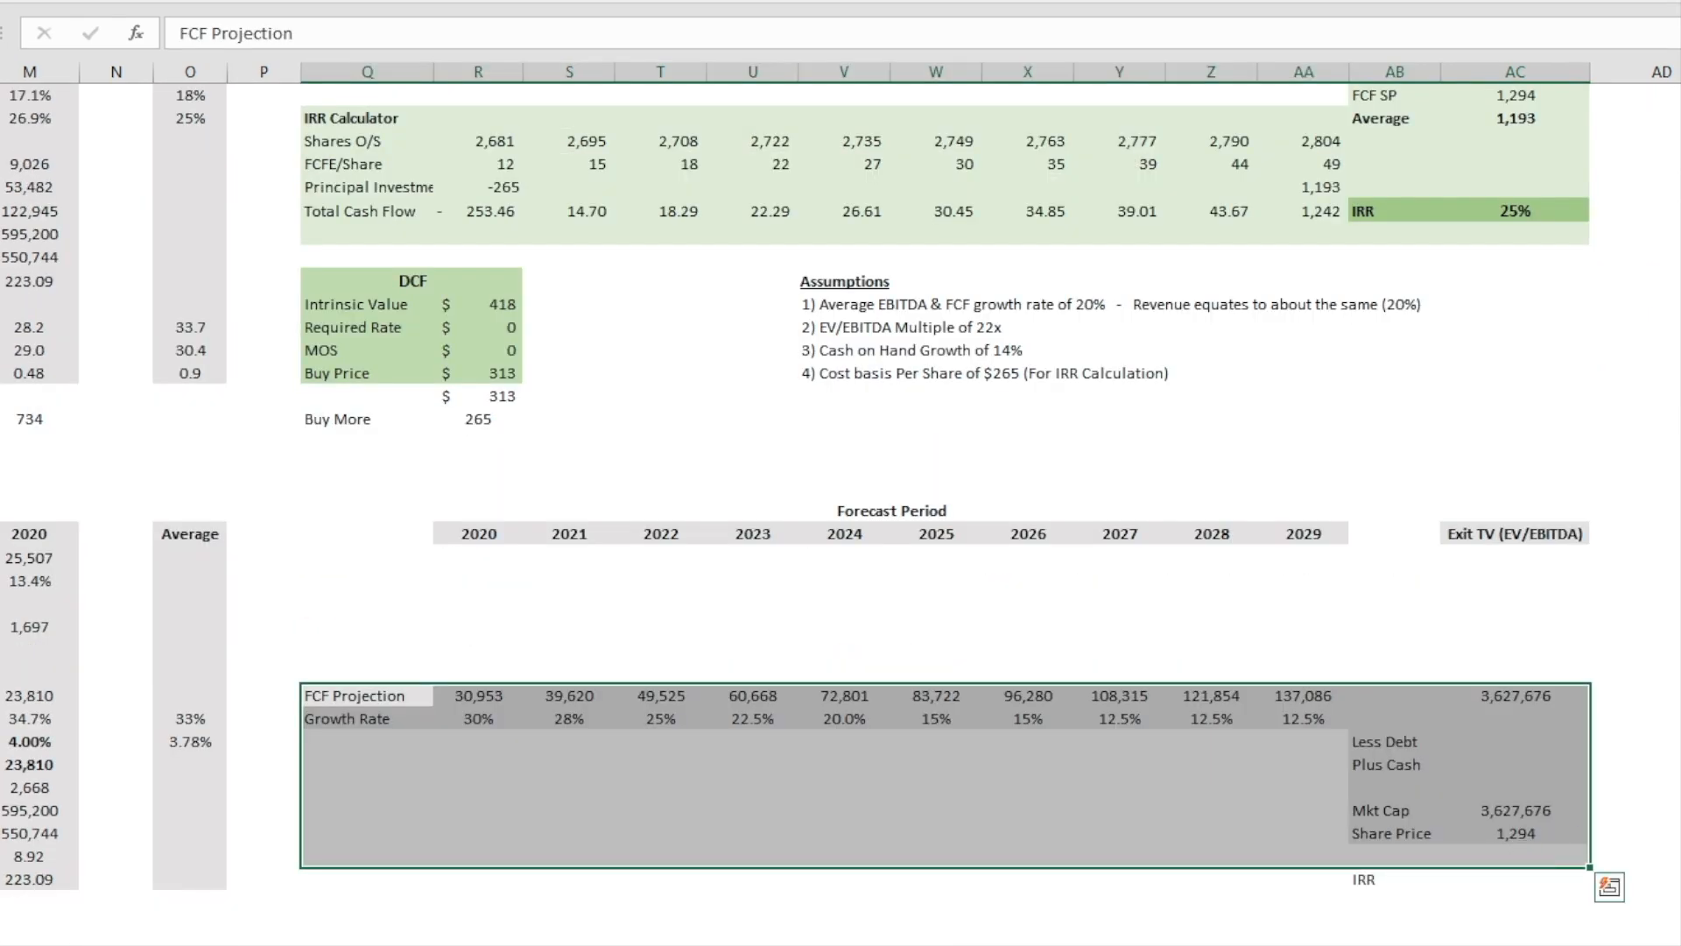
{"action": "left_click", "coordinate": [1676, 845]}
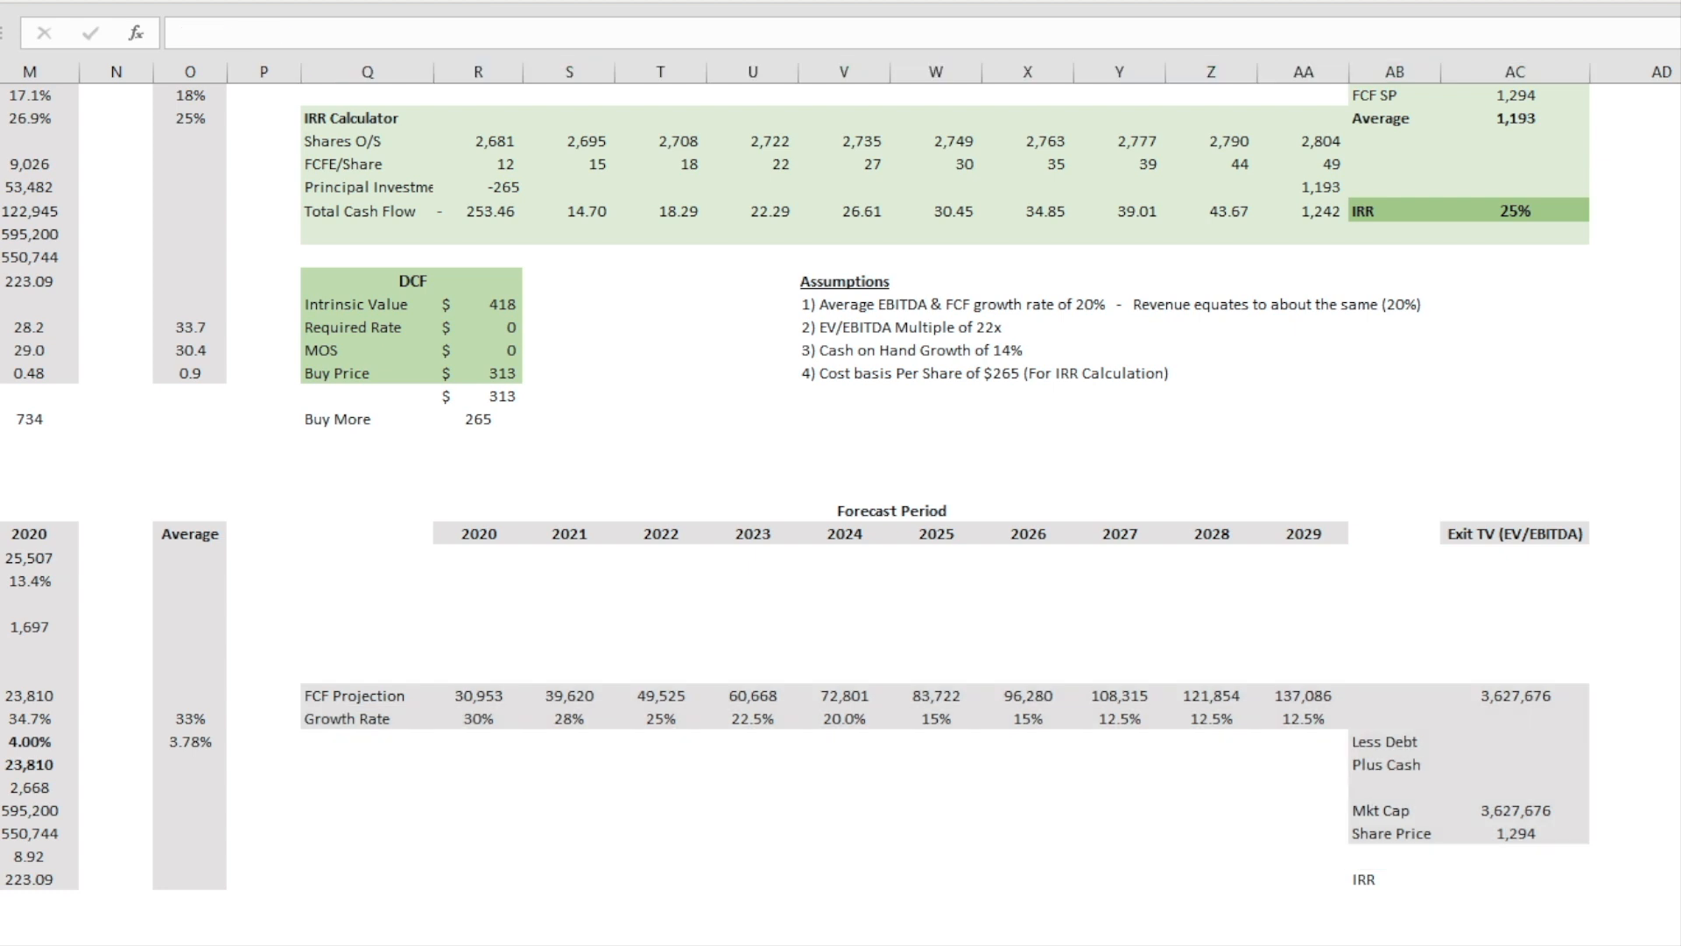
{"action": "left_click", "coordinate": [1552, 695]}
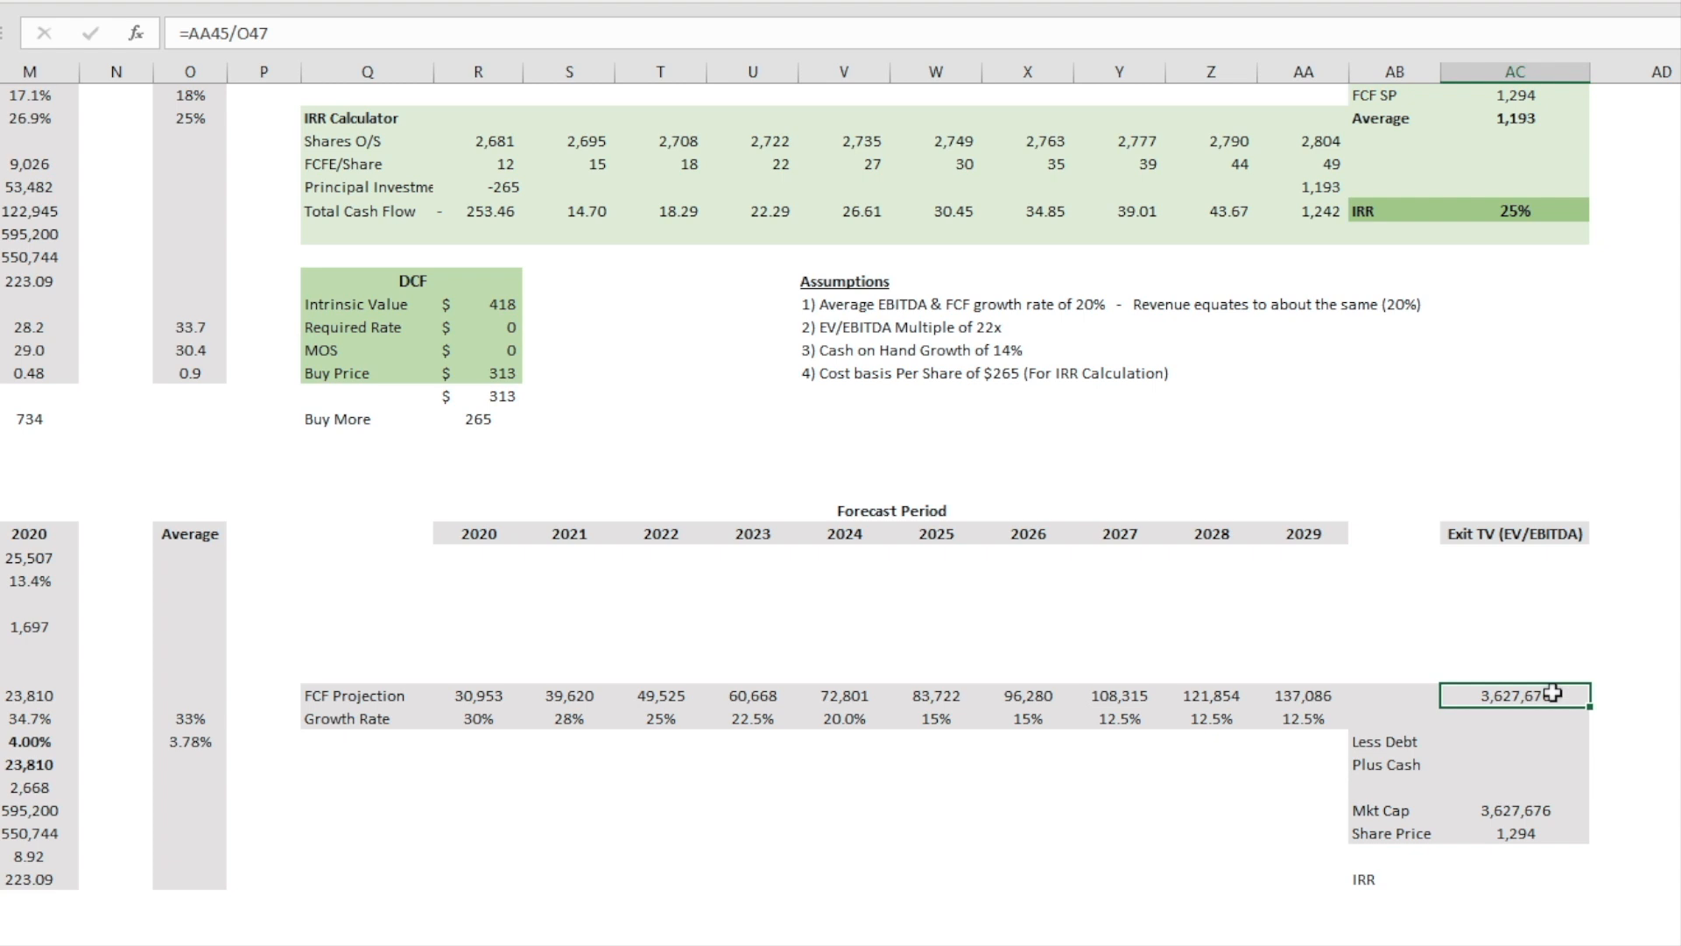
{"action": "double_click", "coordinate": [1551, 694]}
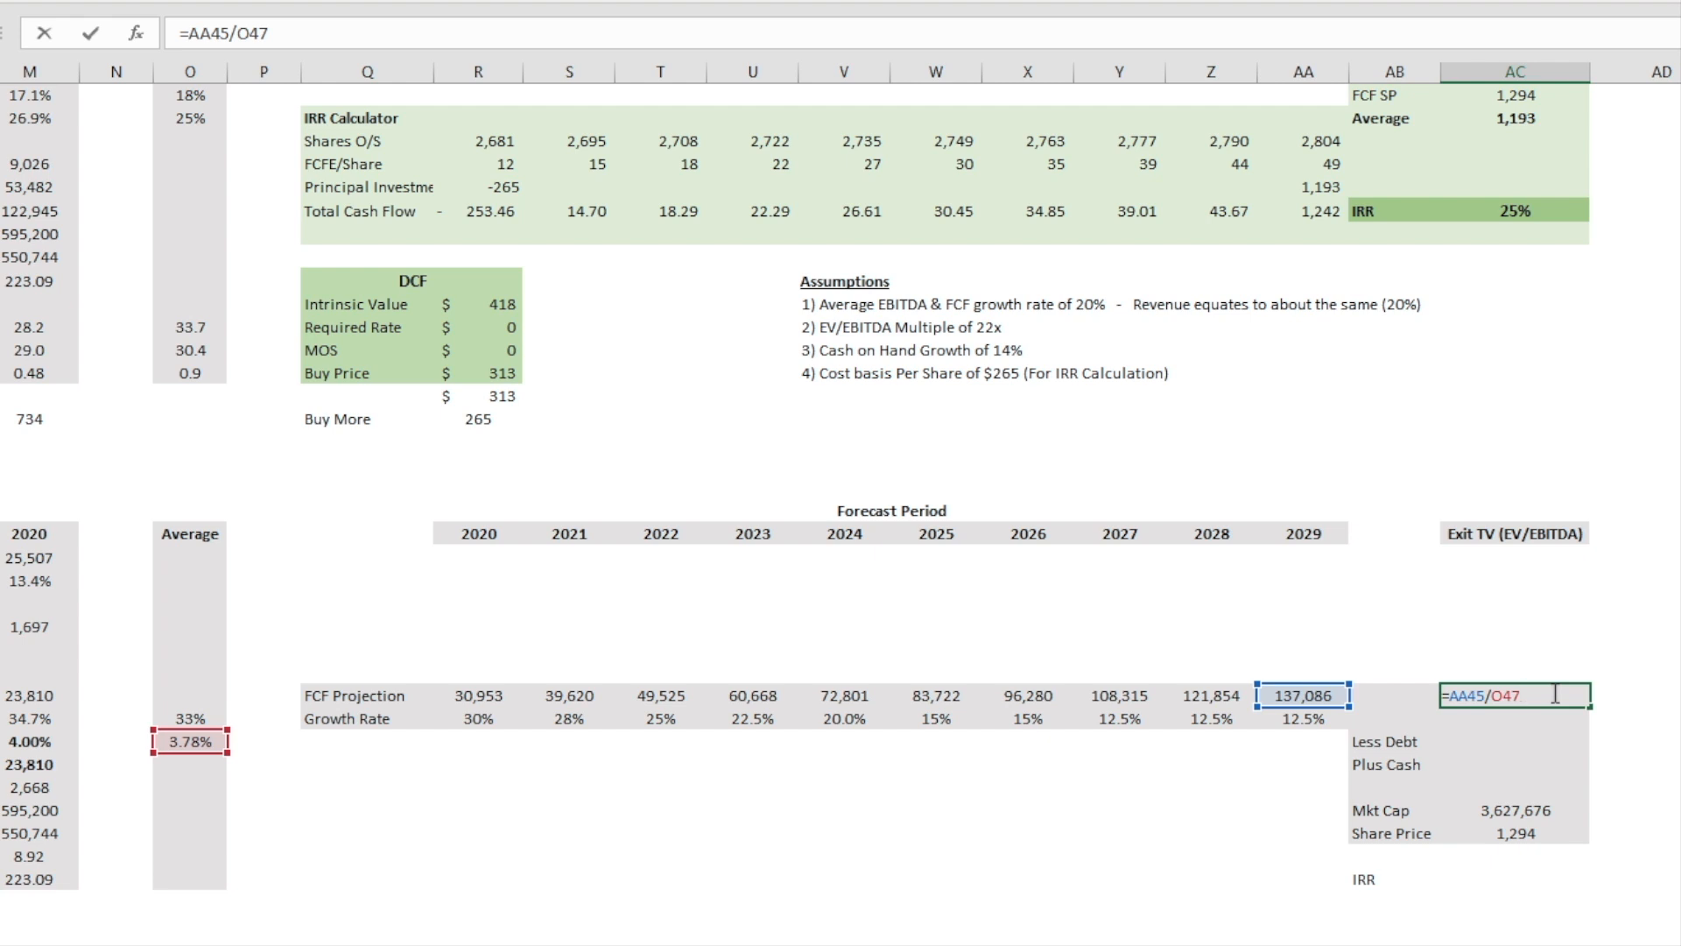
{"action": "key", "text": "Return"}
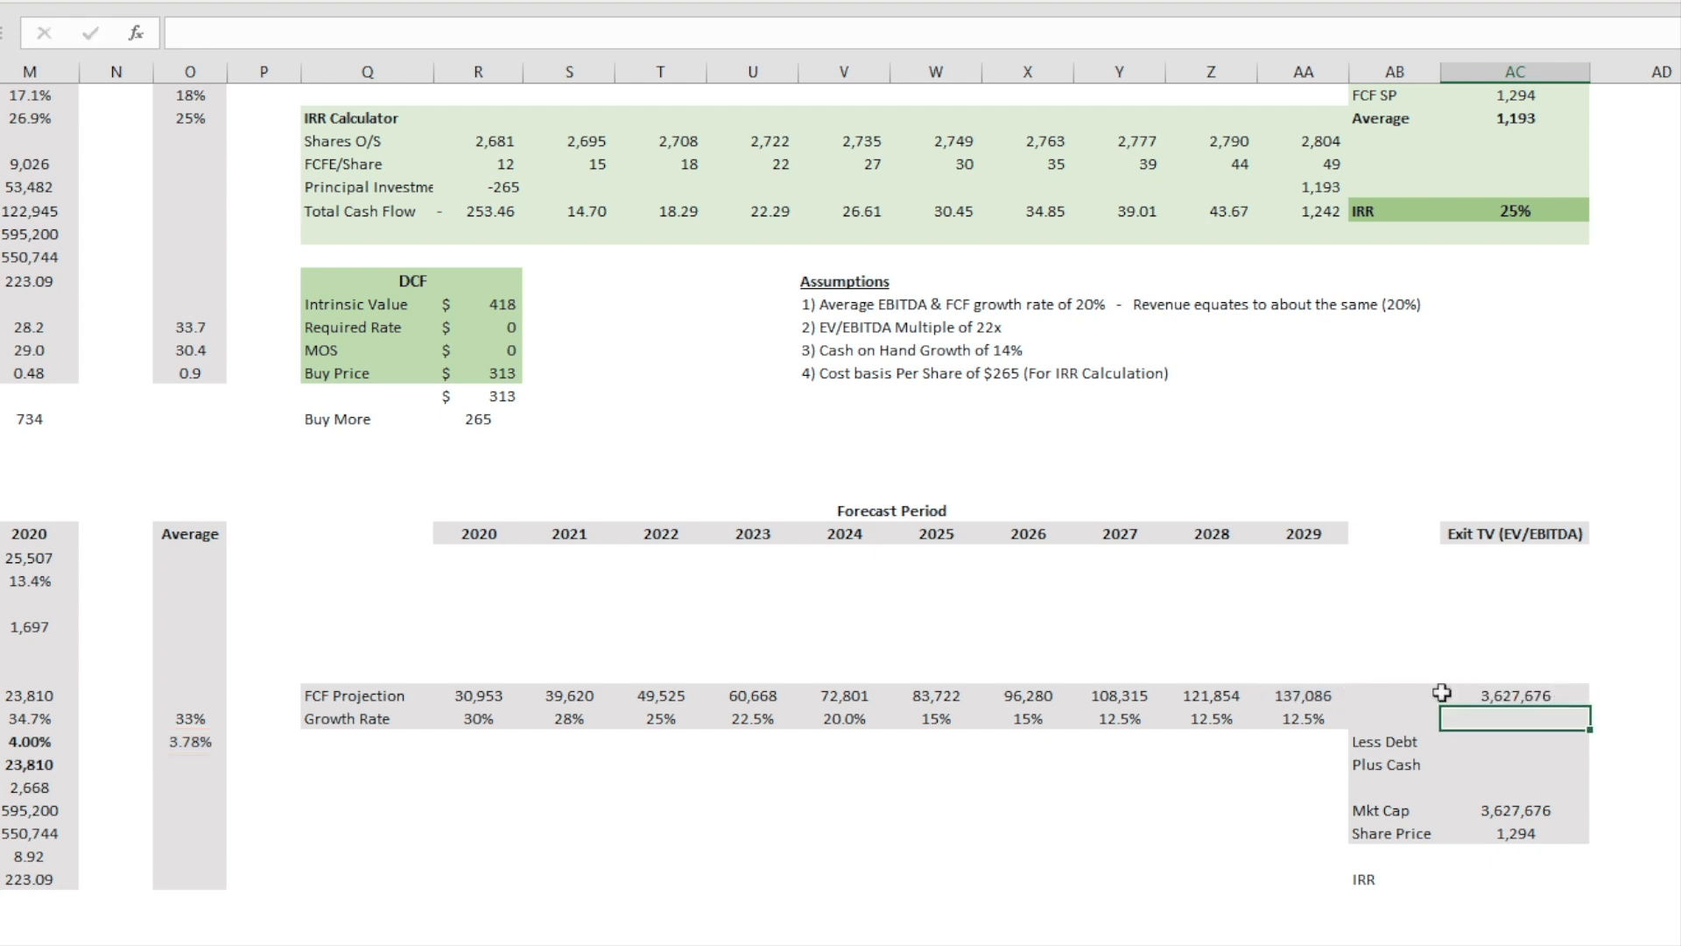
Step: Check the 2020 and average FCF yield formulas, and trace how the average yield feeds the FCF-based exit value
{"action": "left_click", "coordinate": [39, 745]}
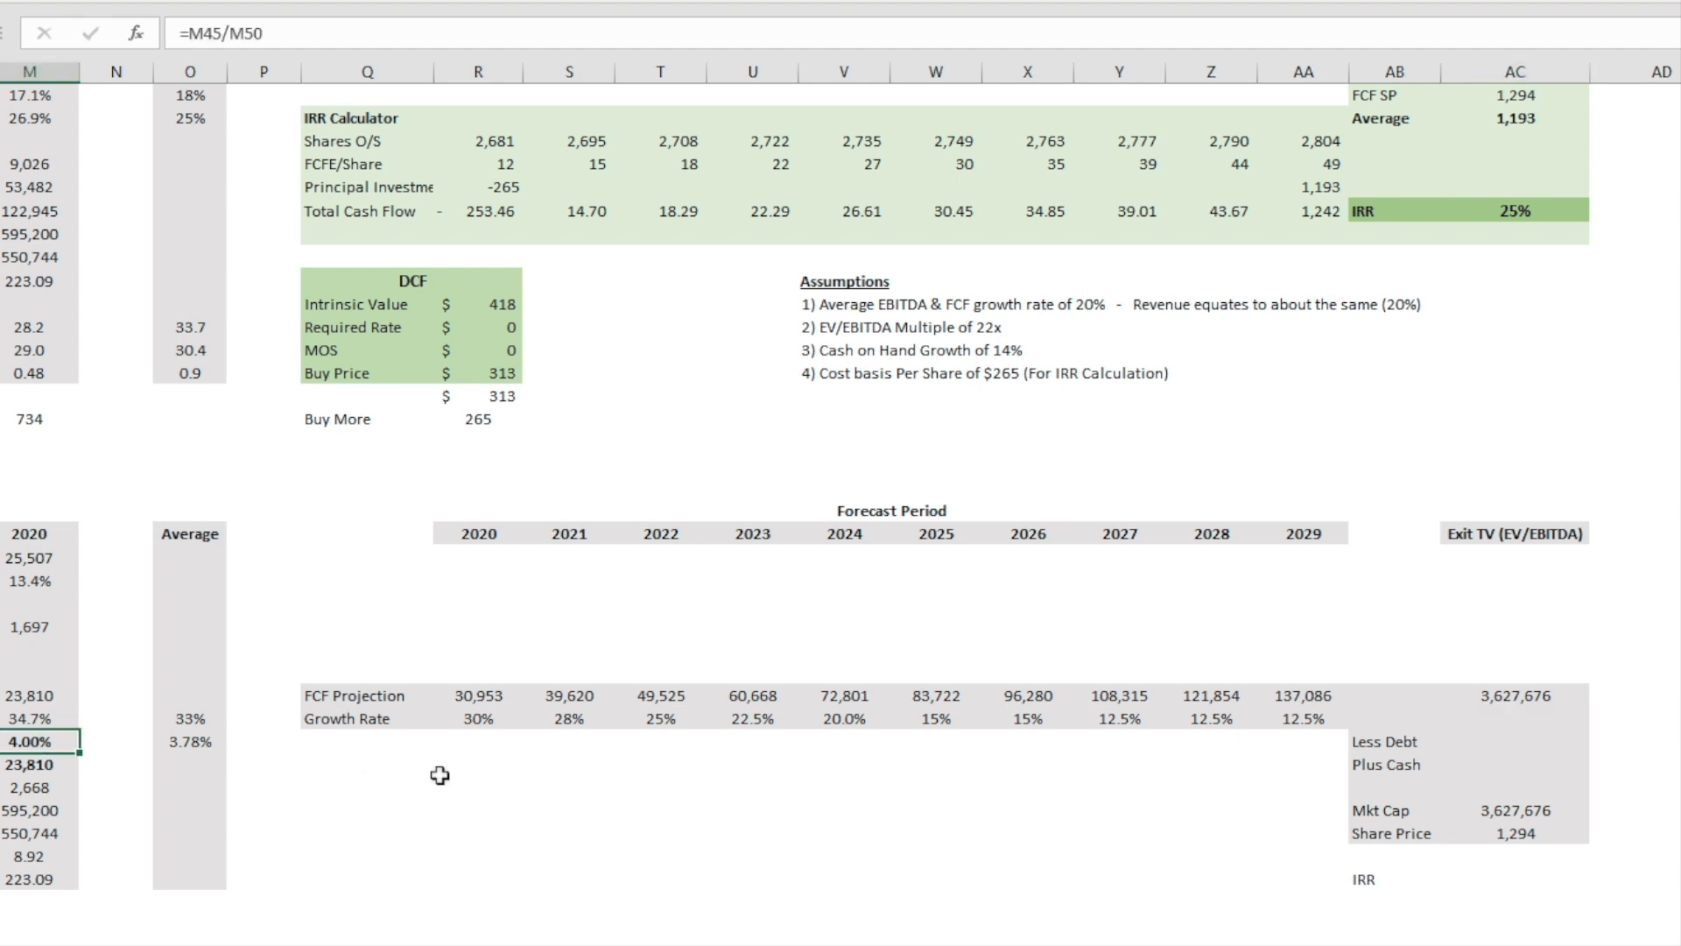
{"action": "left_click", "coordinate": [184, 738]}
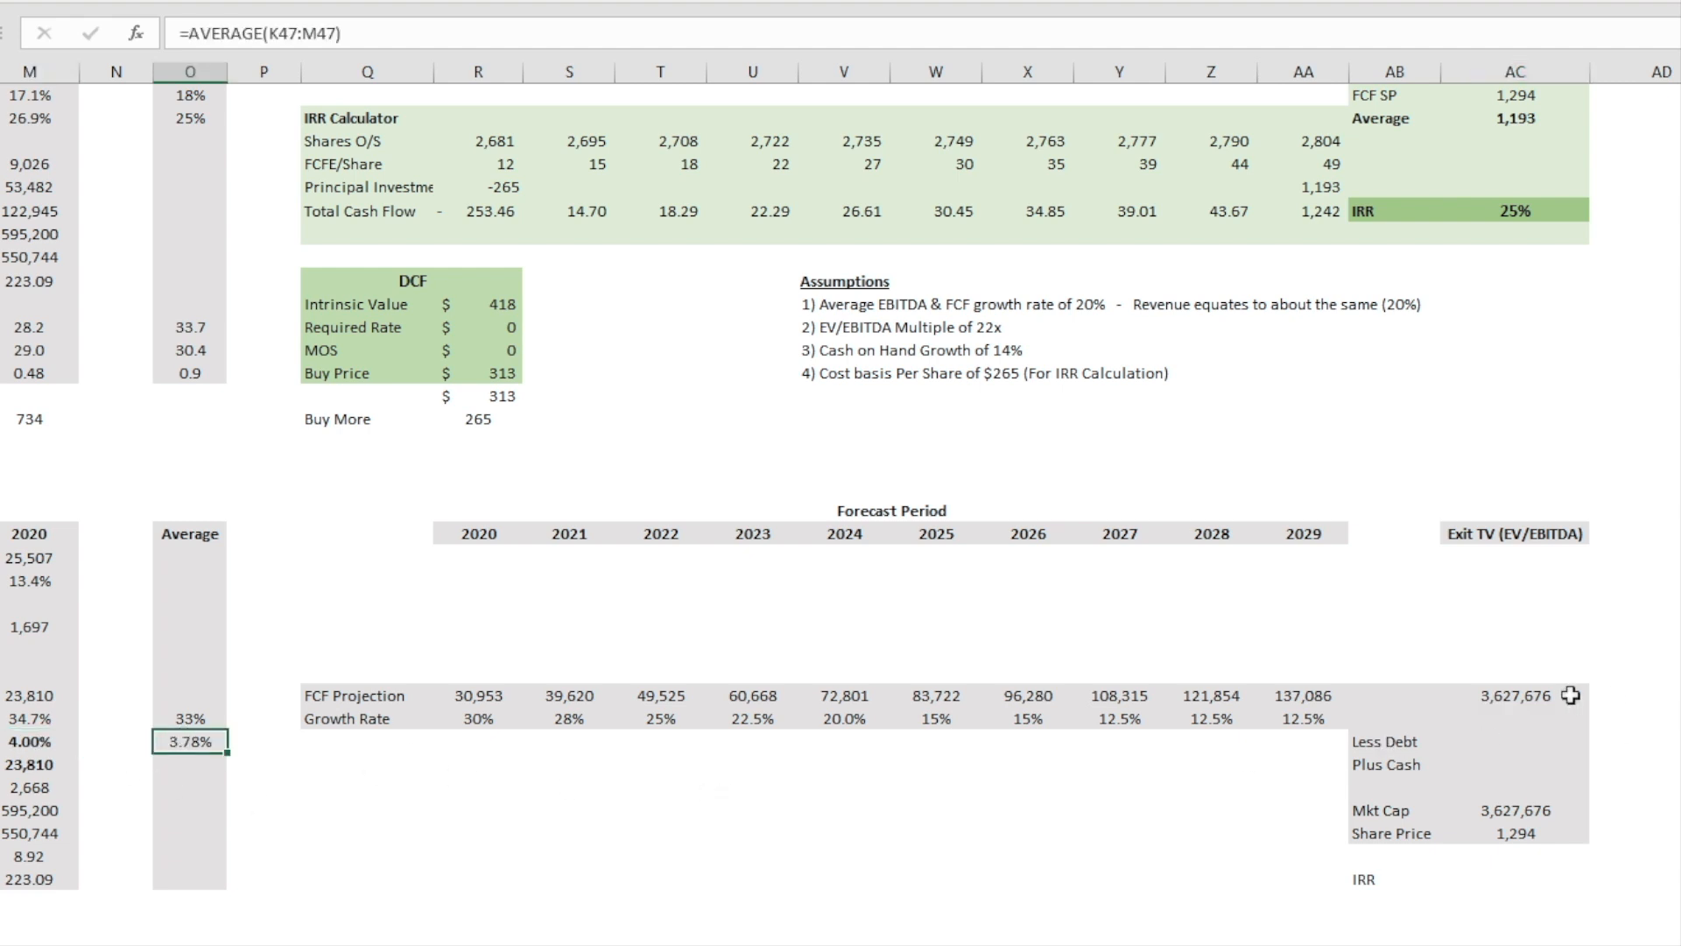
{"action": "left_click", "coordinate": [1561, 695]}
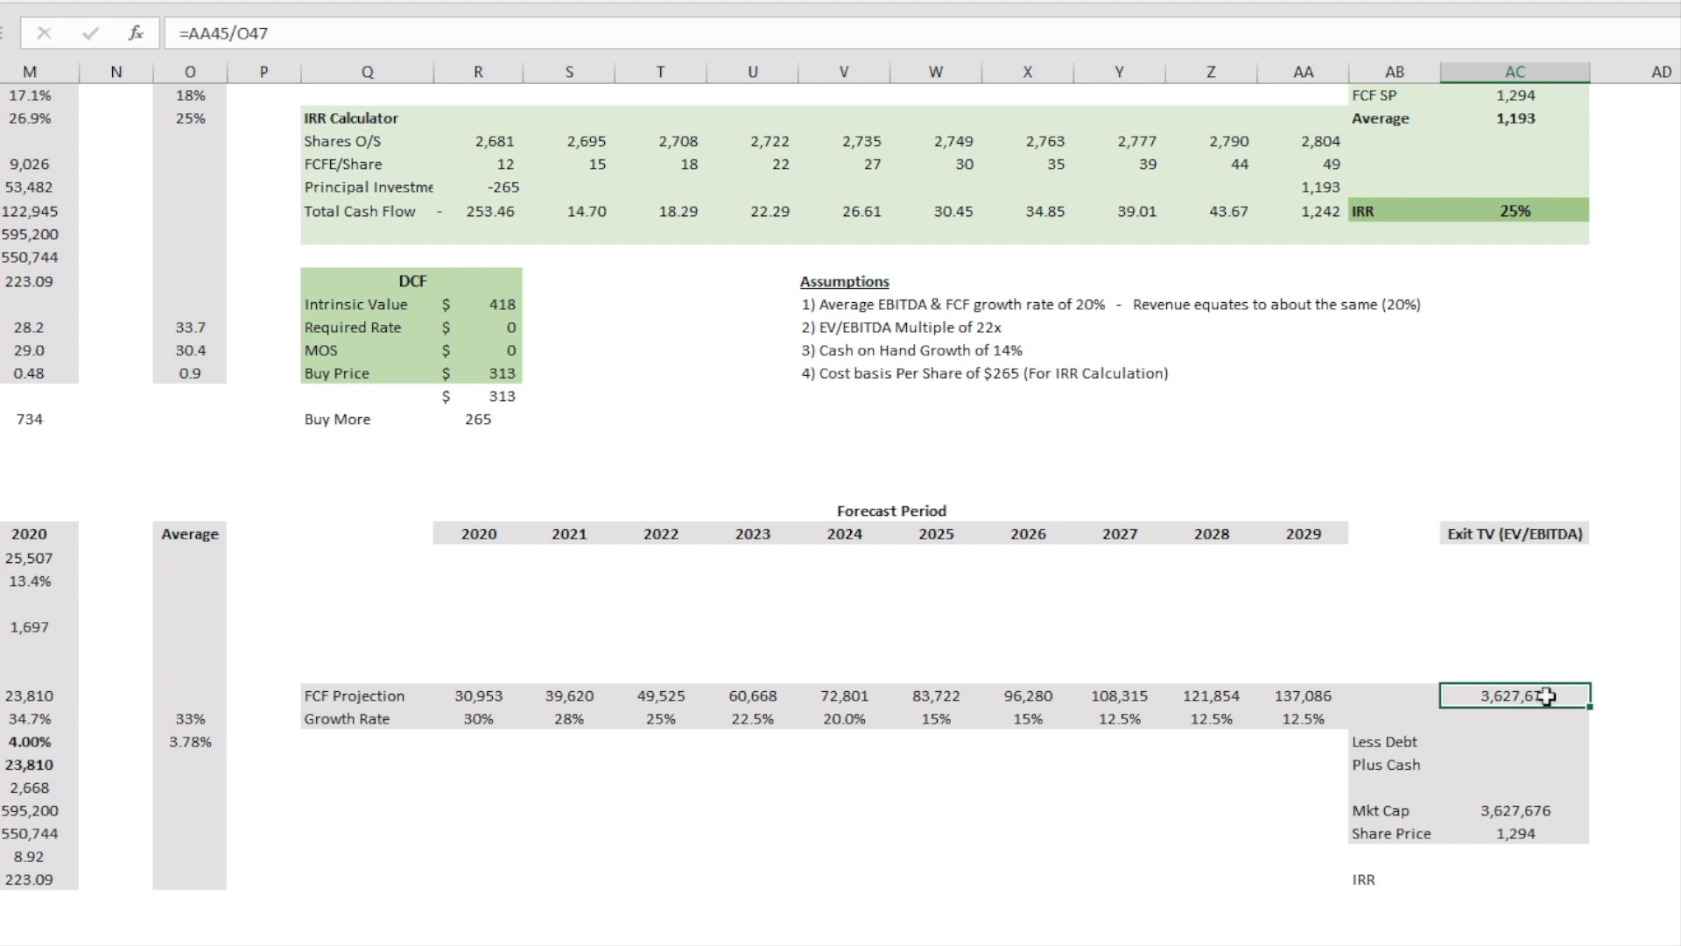
{"action": "double_click", "coordinate": [1548, 695]}
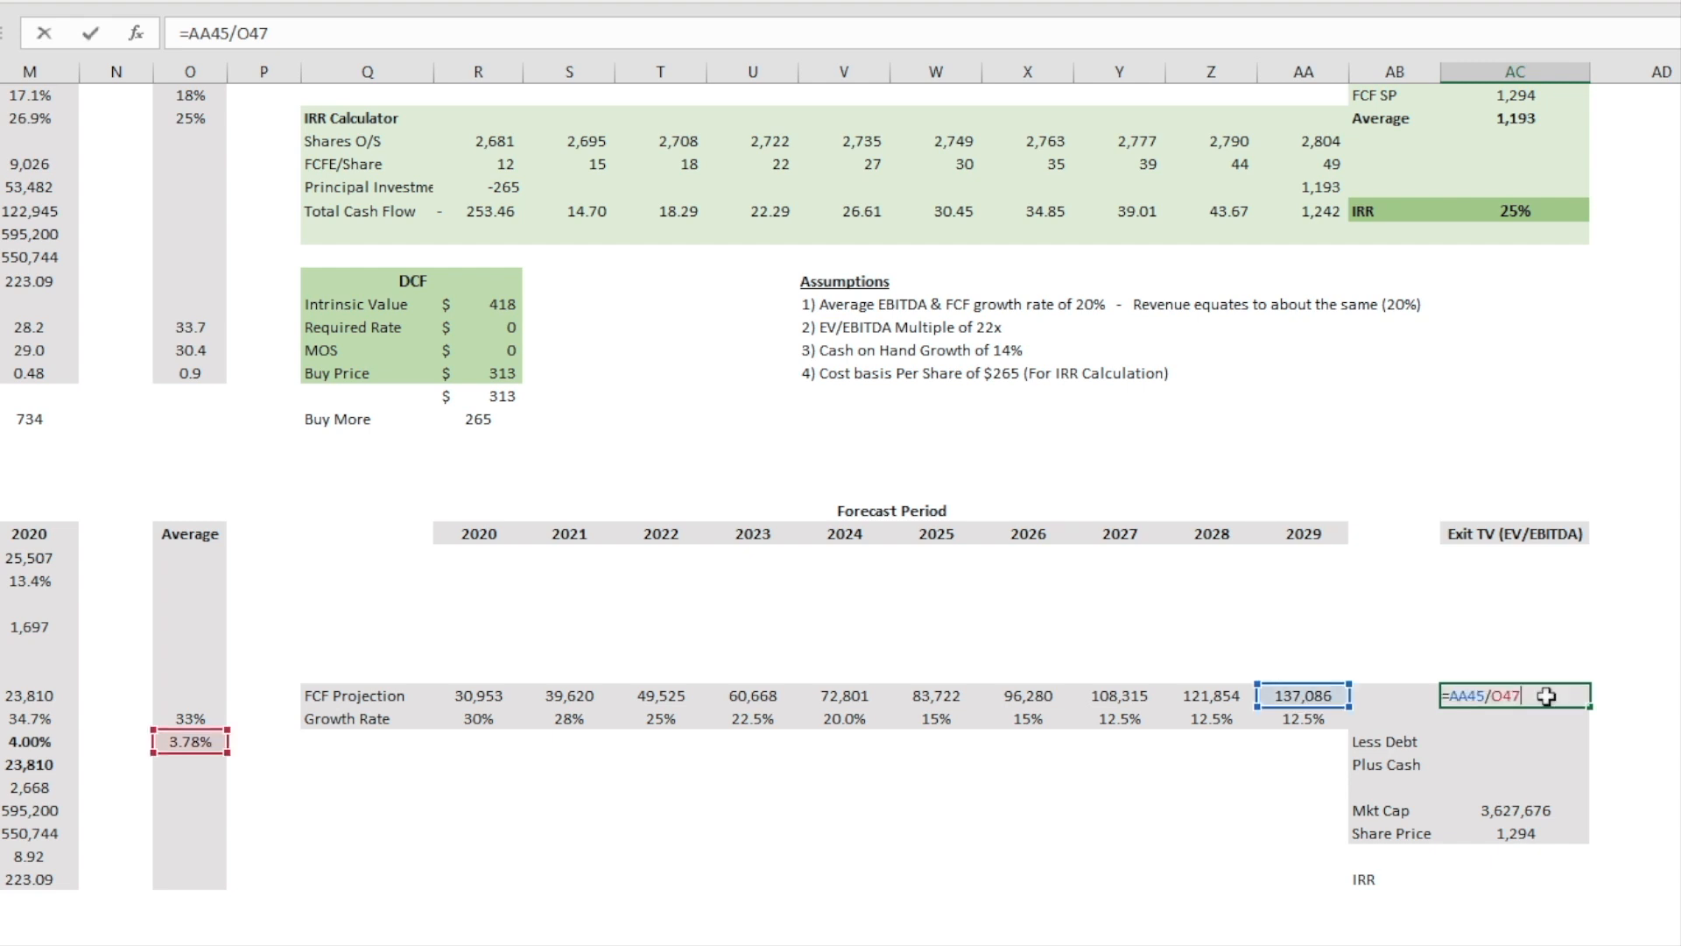
{"action": "key", "text": "Return"}
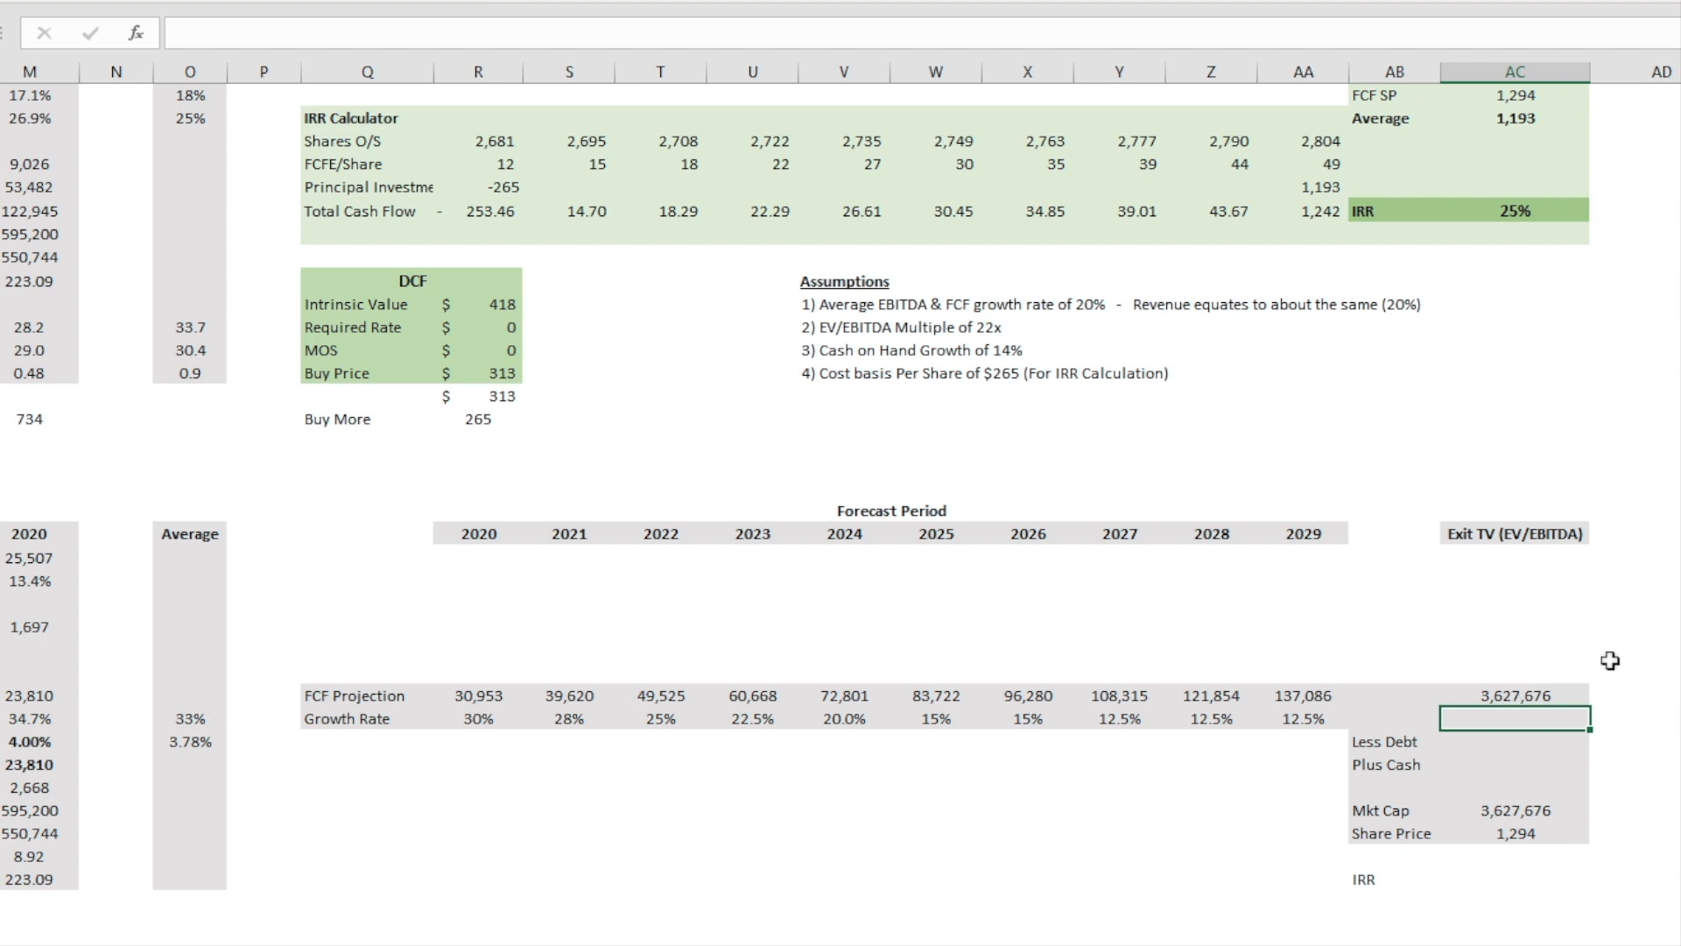
Step: Examine the average exit share price, the IRR Calculator's FCFE/Share row and the 2030 principal value
{"action": "scroll", "coordinate": [1633, 646], "scroll_direction": "up", "scroll_amount": 1}
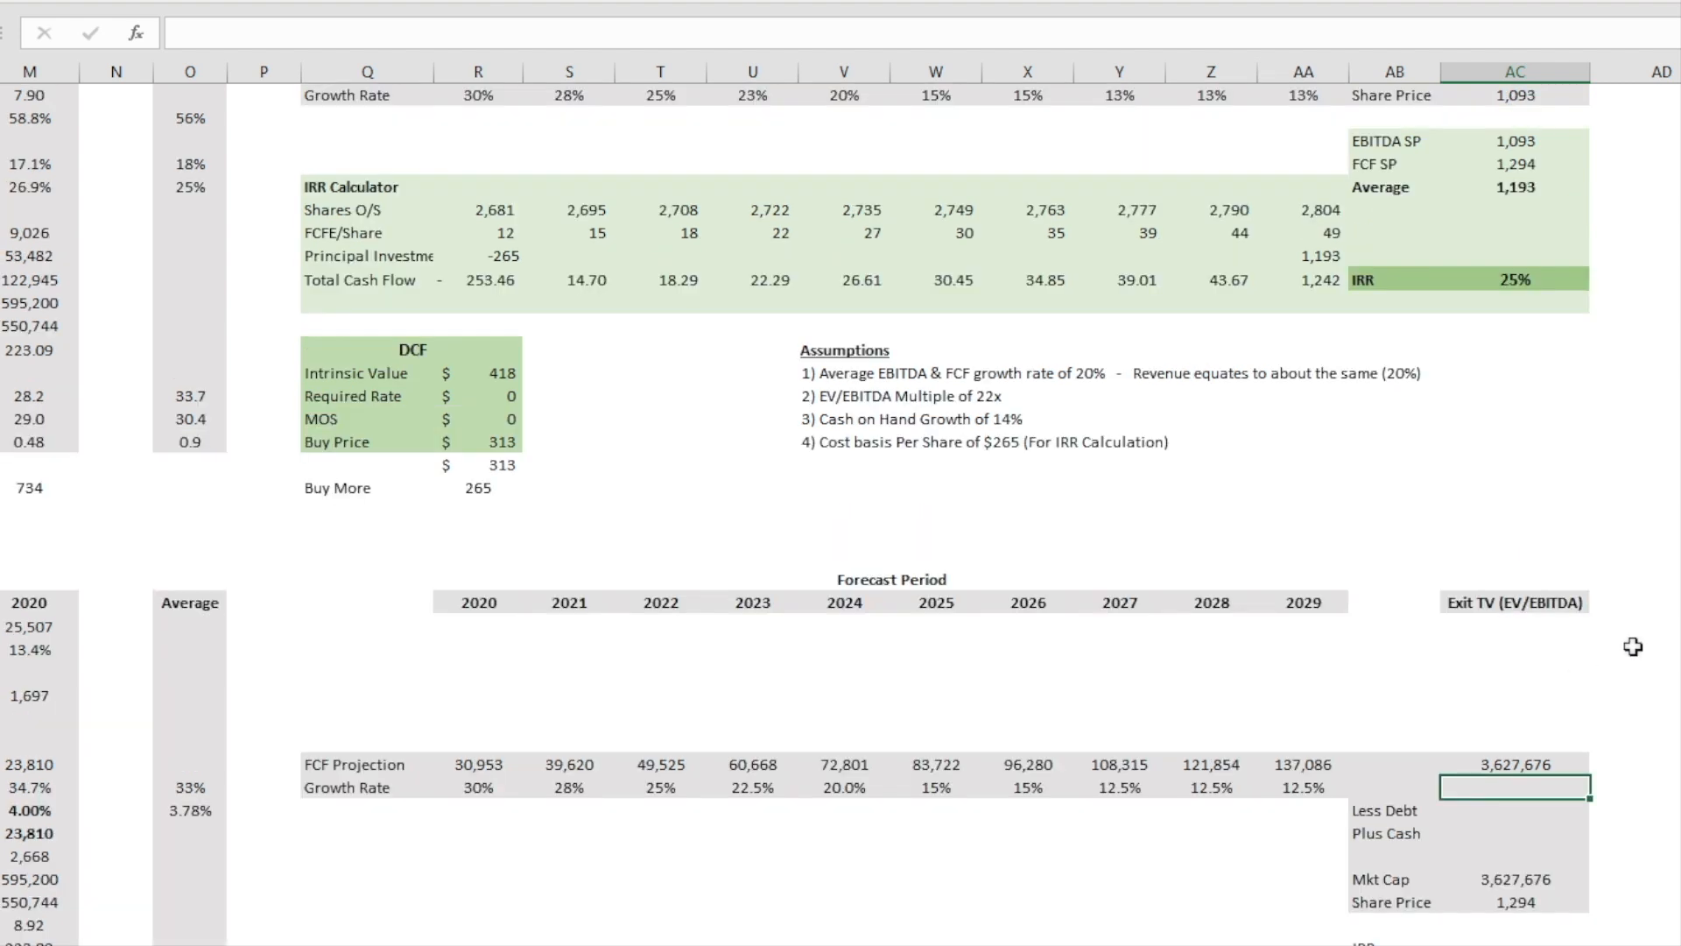
{"action": "scroll", "coordinate": [1633, 646], "scroll_direction": "up", "scroll_amount": 4}
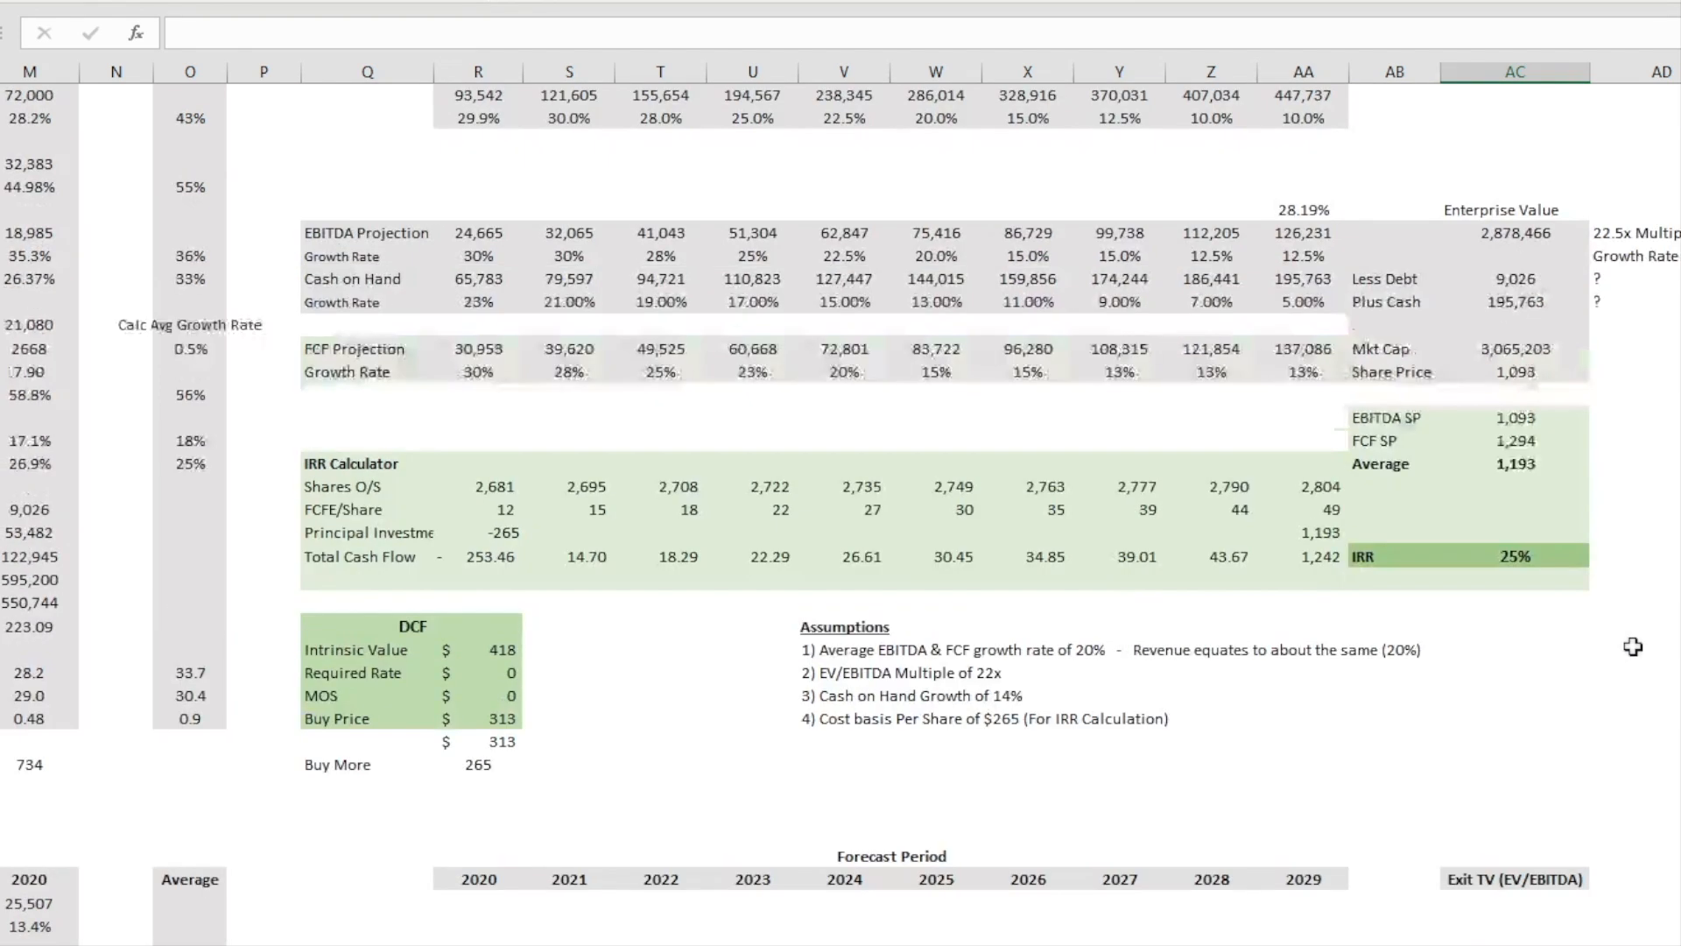
{"action": "left_click", "coordinate": [1533, 462]}
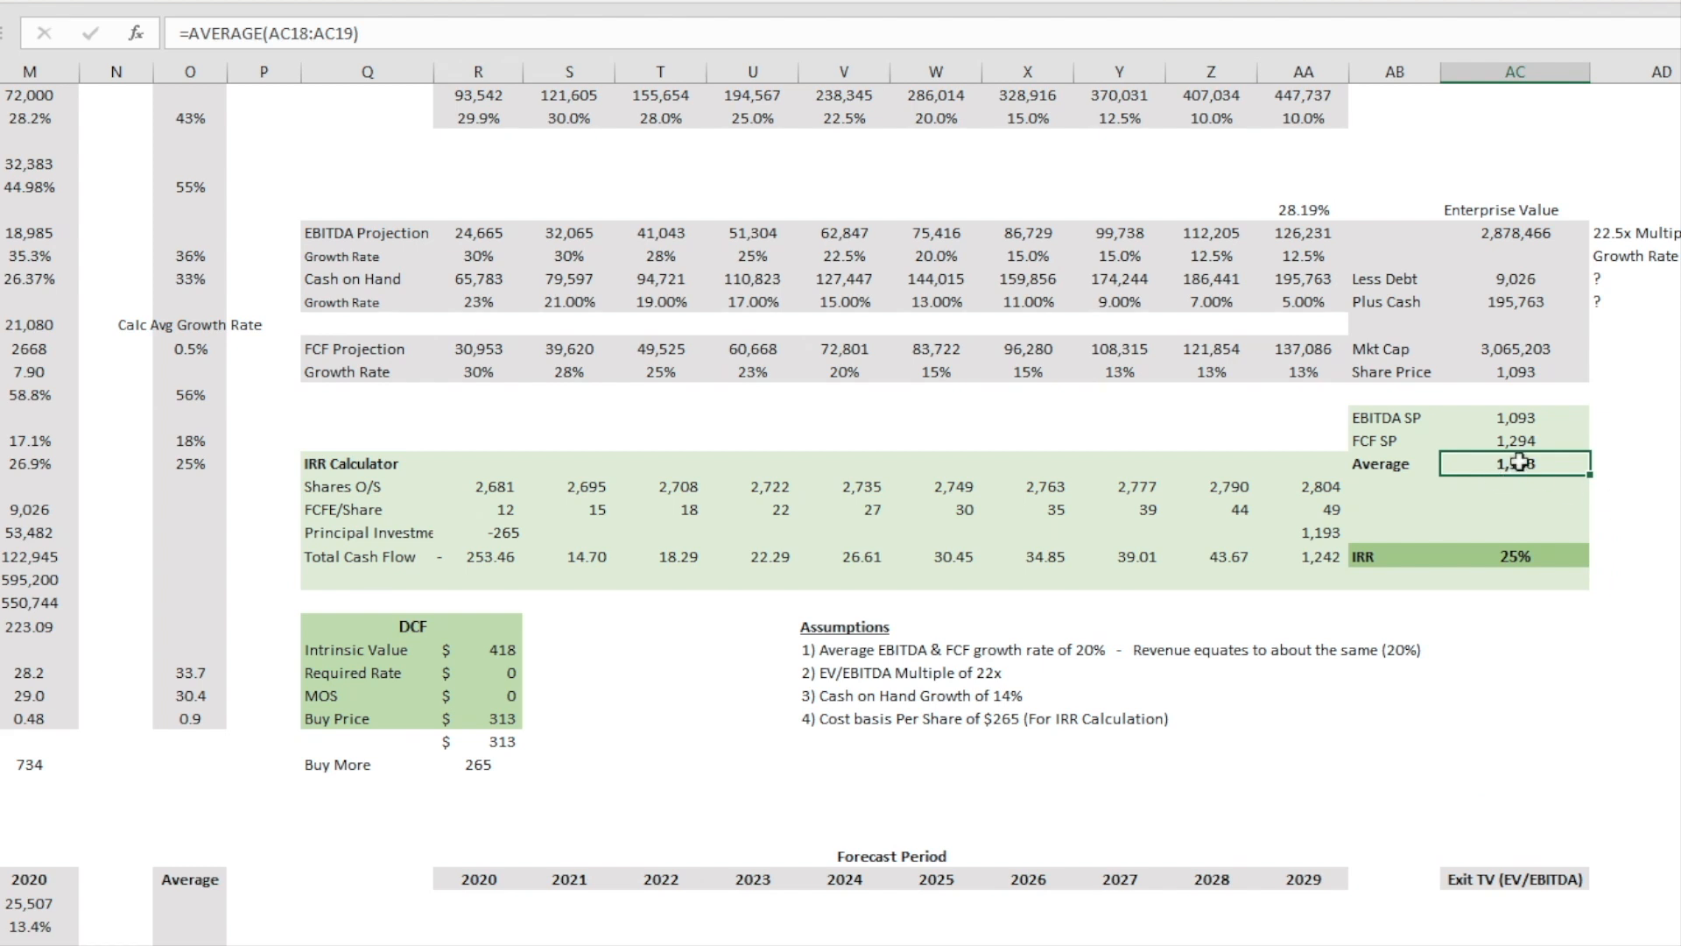
{"action": "left_click_drag", "start_coordinate": [360, 545], "coordinate": [701, 575]}
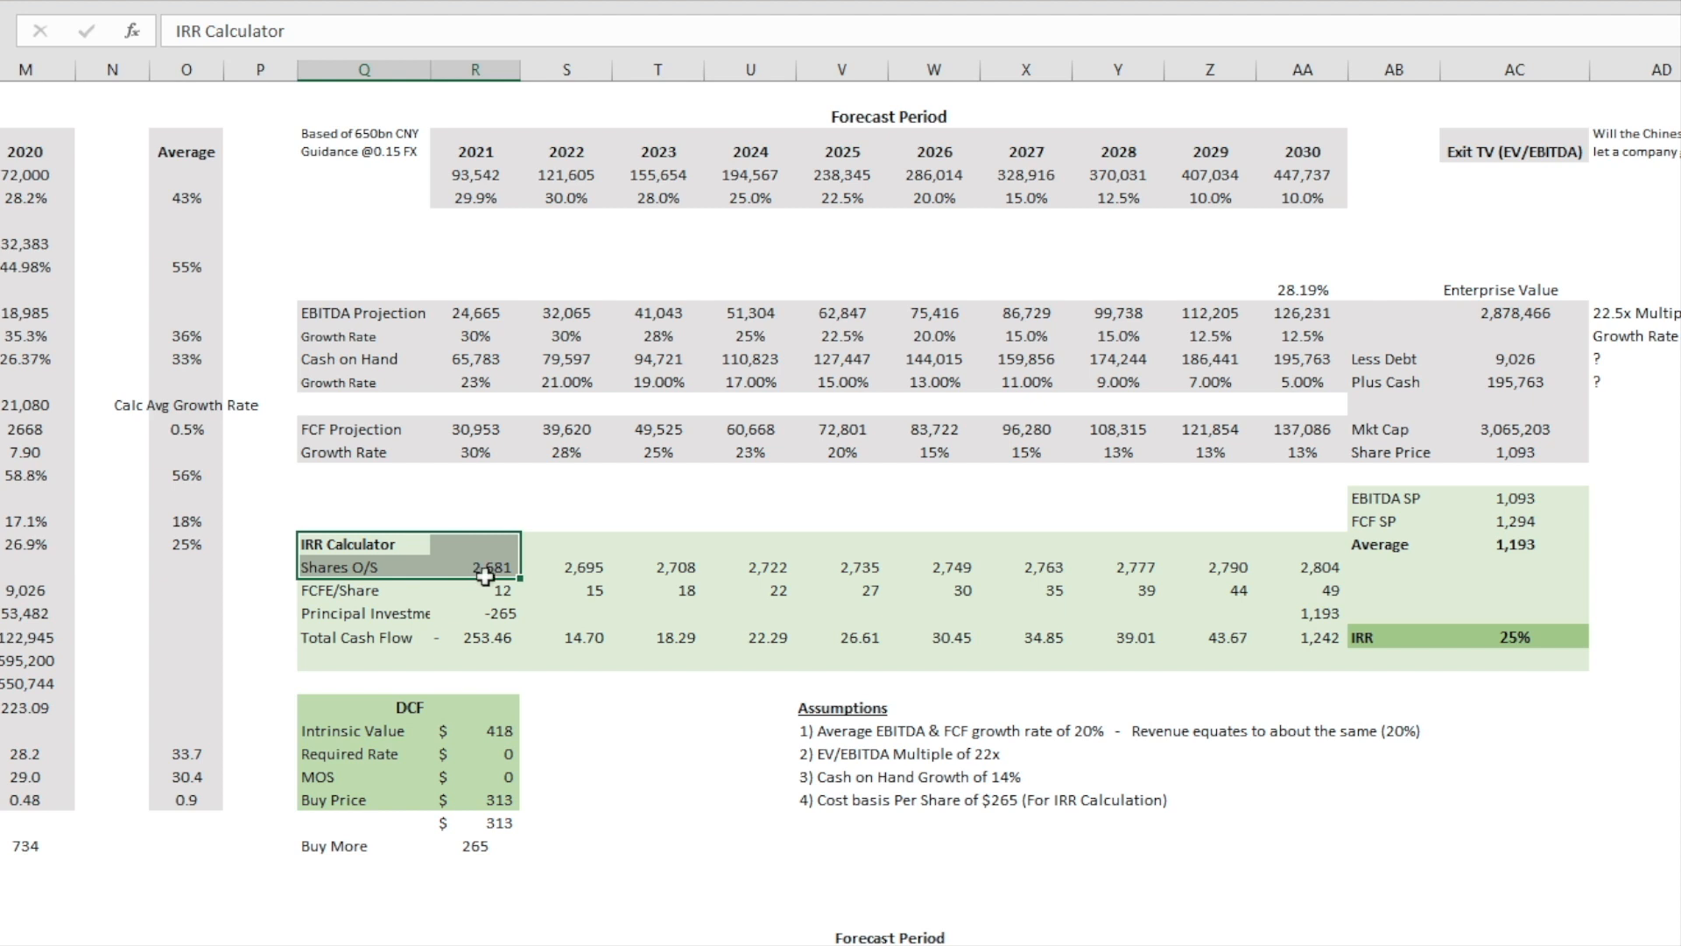
{"action": "left_click", "coordinate": [895, 616]}
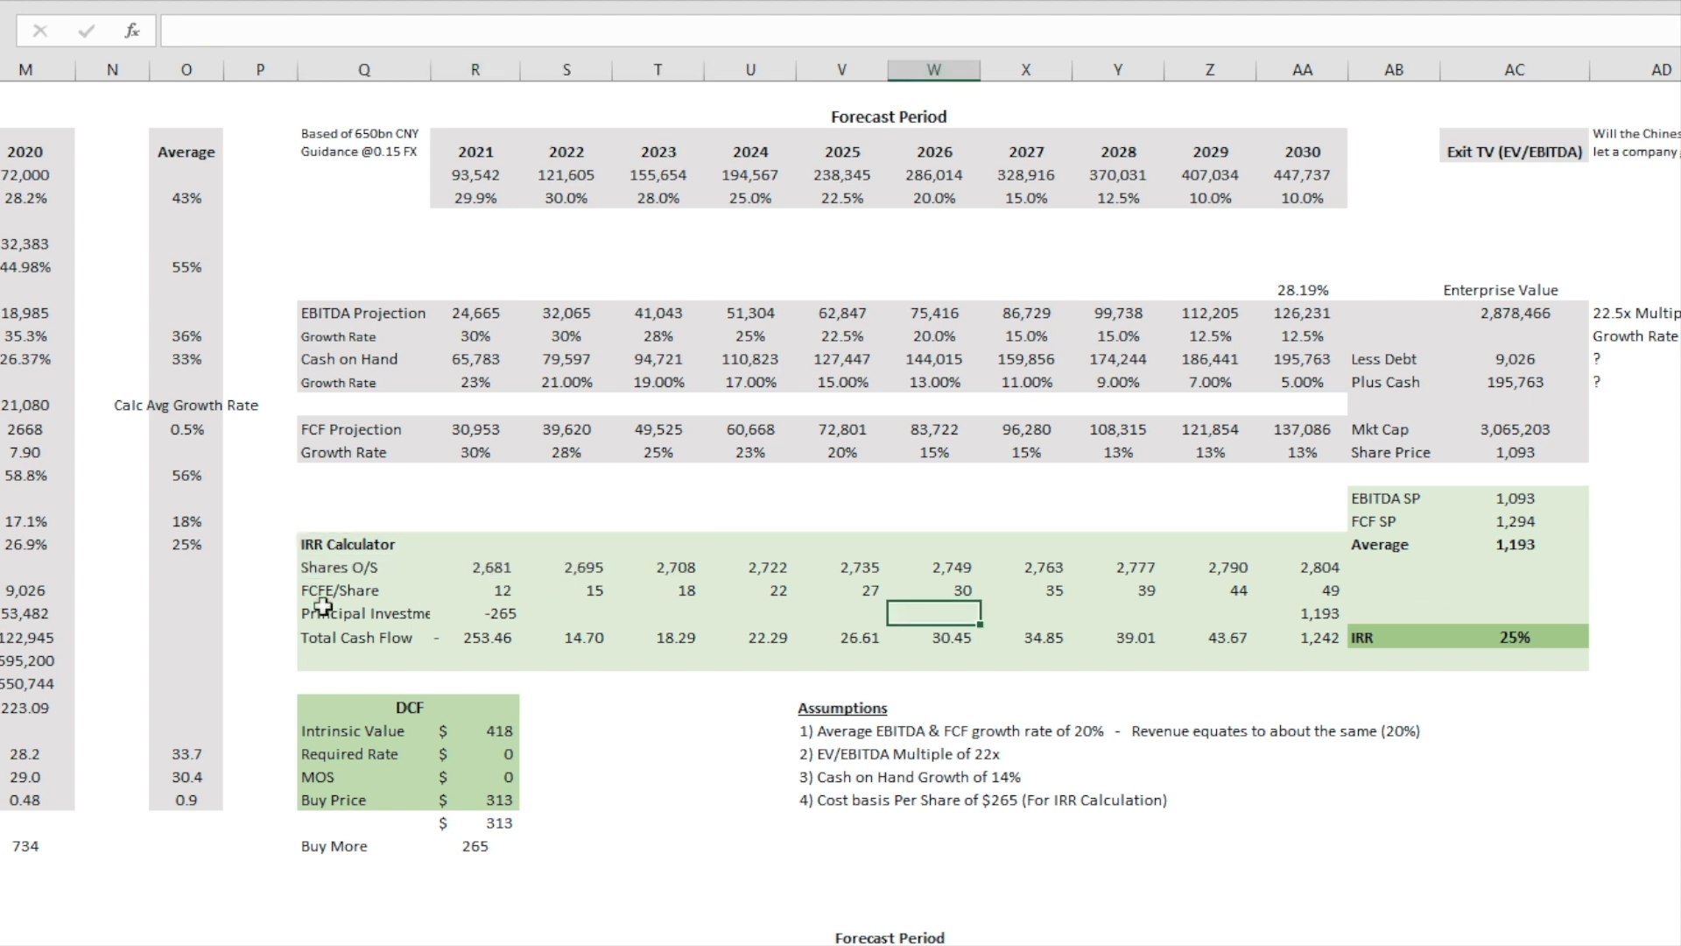
{"action": "left_click_drag", "start_coordinate": [337, 592], "coordinate": [1272, 583]}
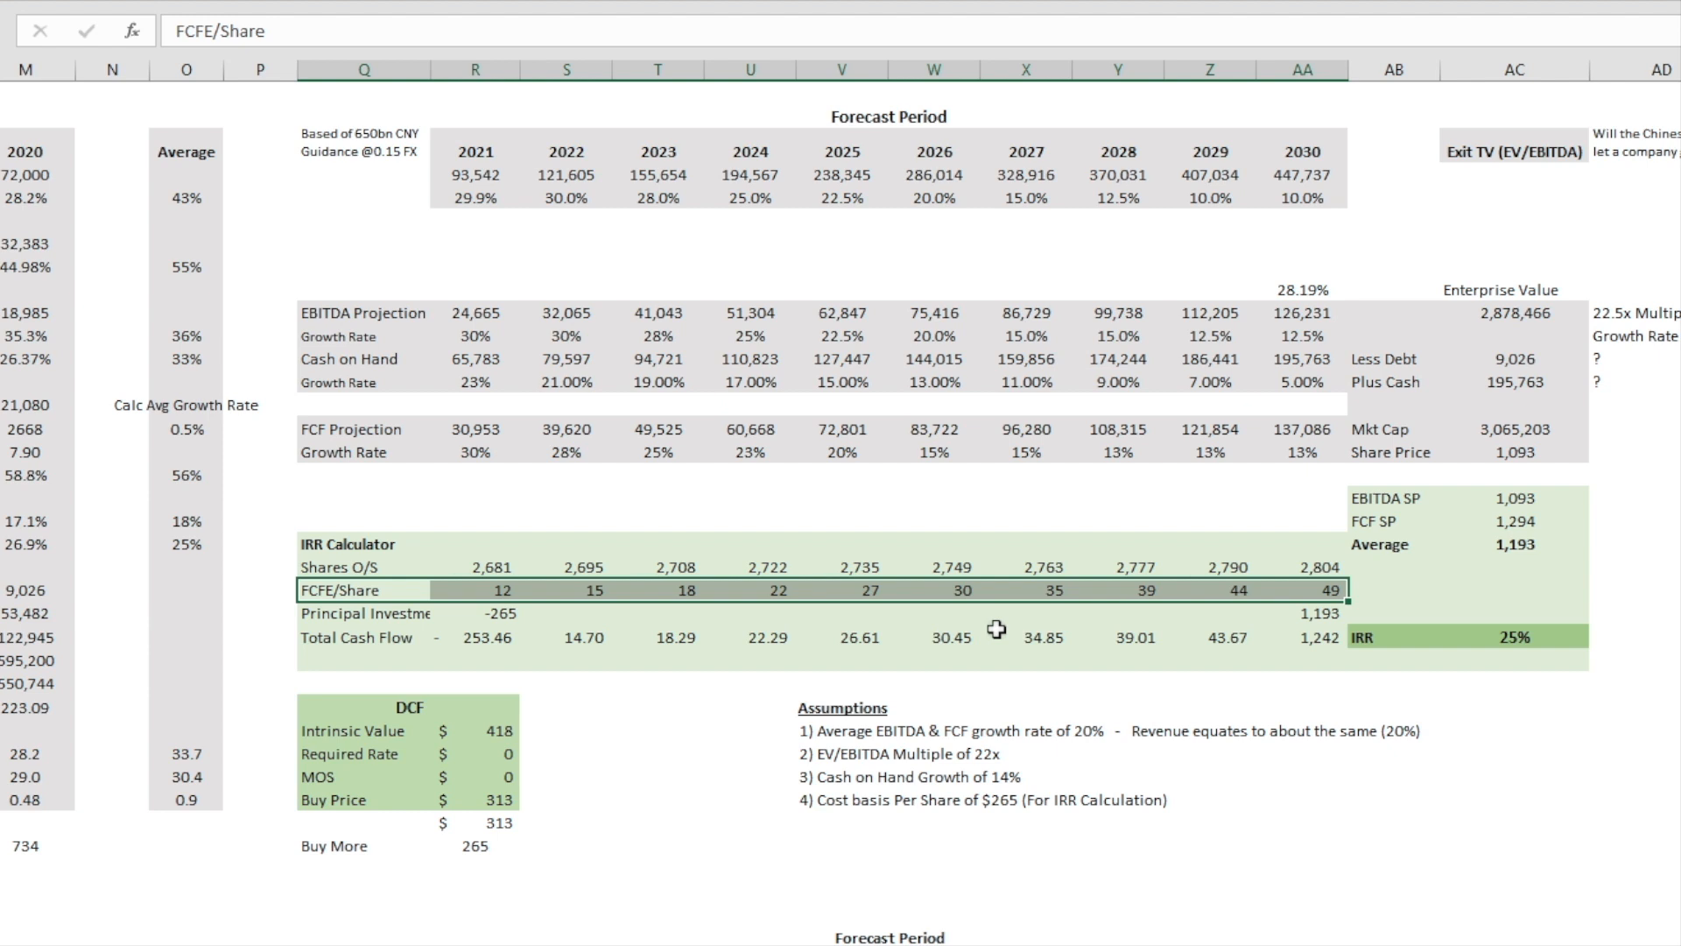
{"action": "left_click", "coordinate": [1314, 613]}
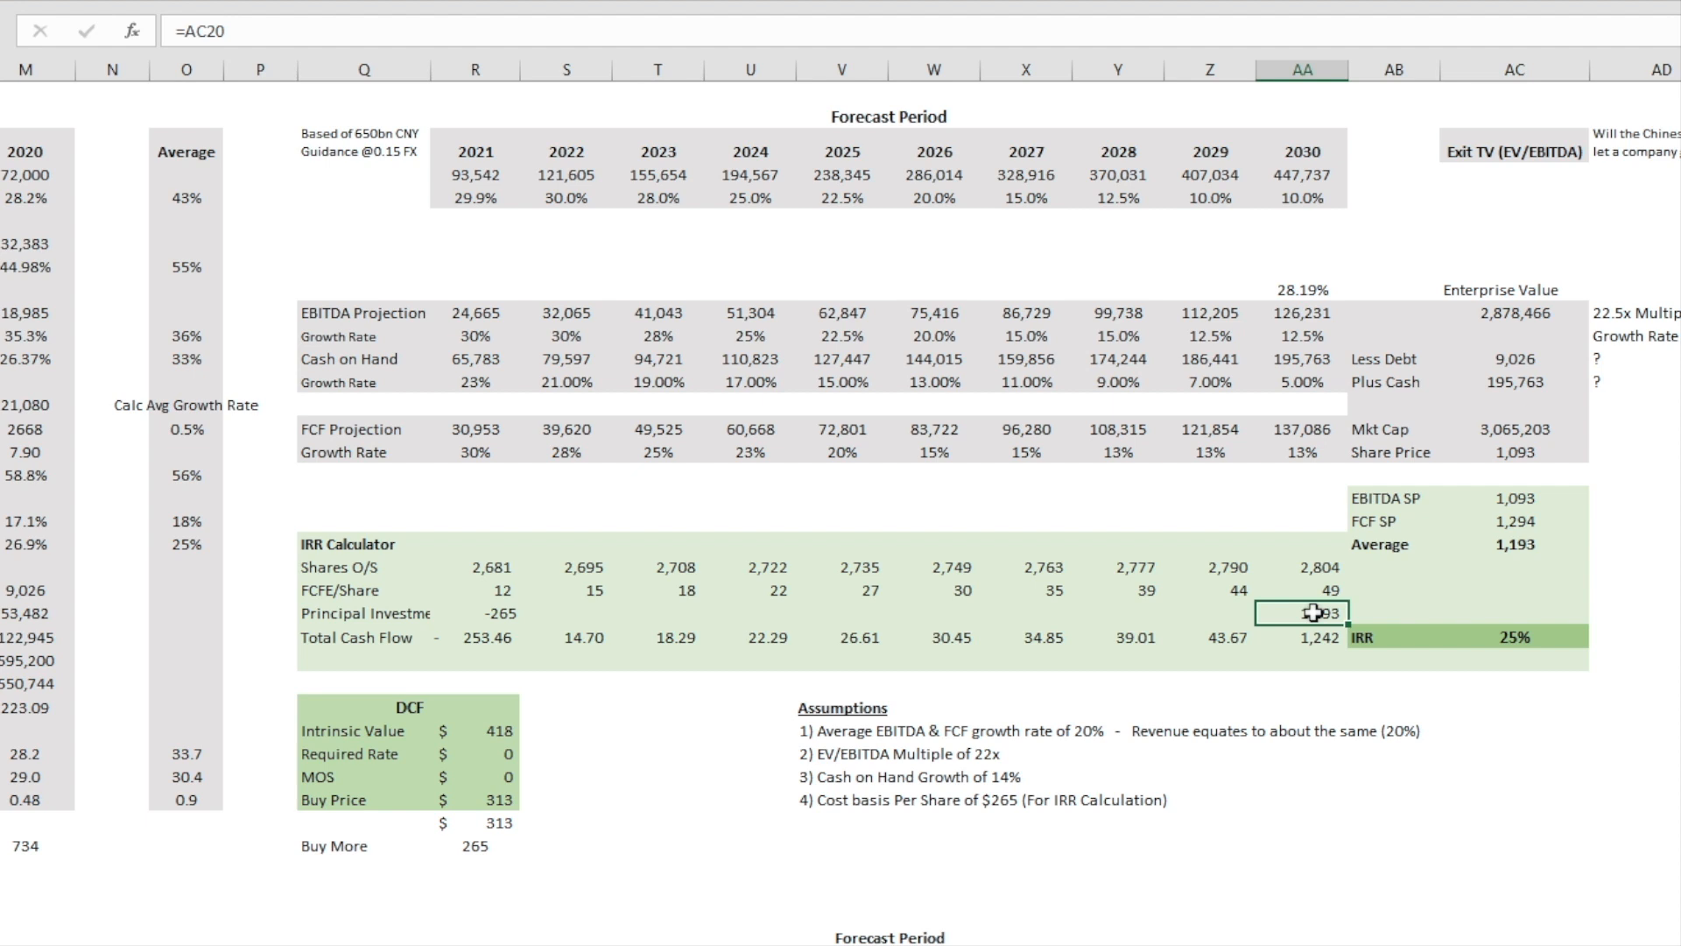
Step: Highlight the Total Cash Flow row, including its 2022 to 2030 values, and trace the range used by the IRR formula
{"action": "left_click_drag", "start_coordinate": [355, 638], "coordinate": [1324, 639]}
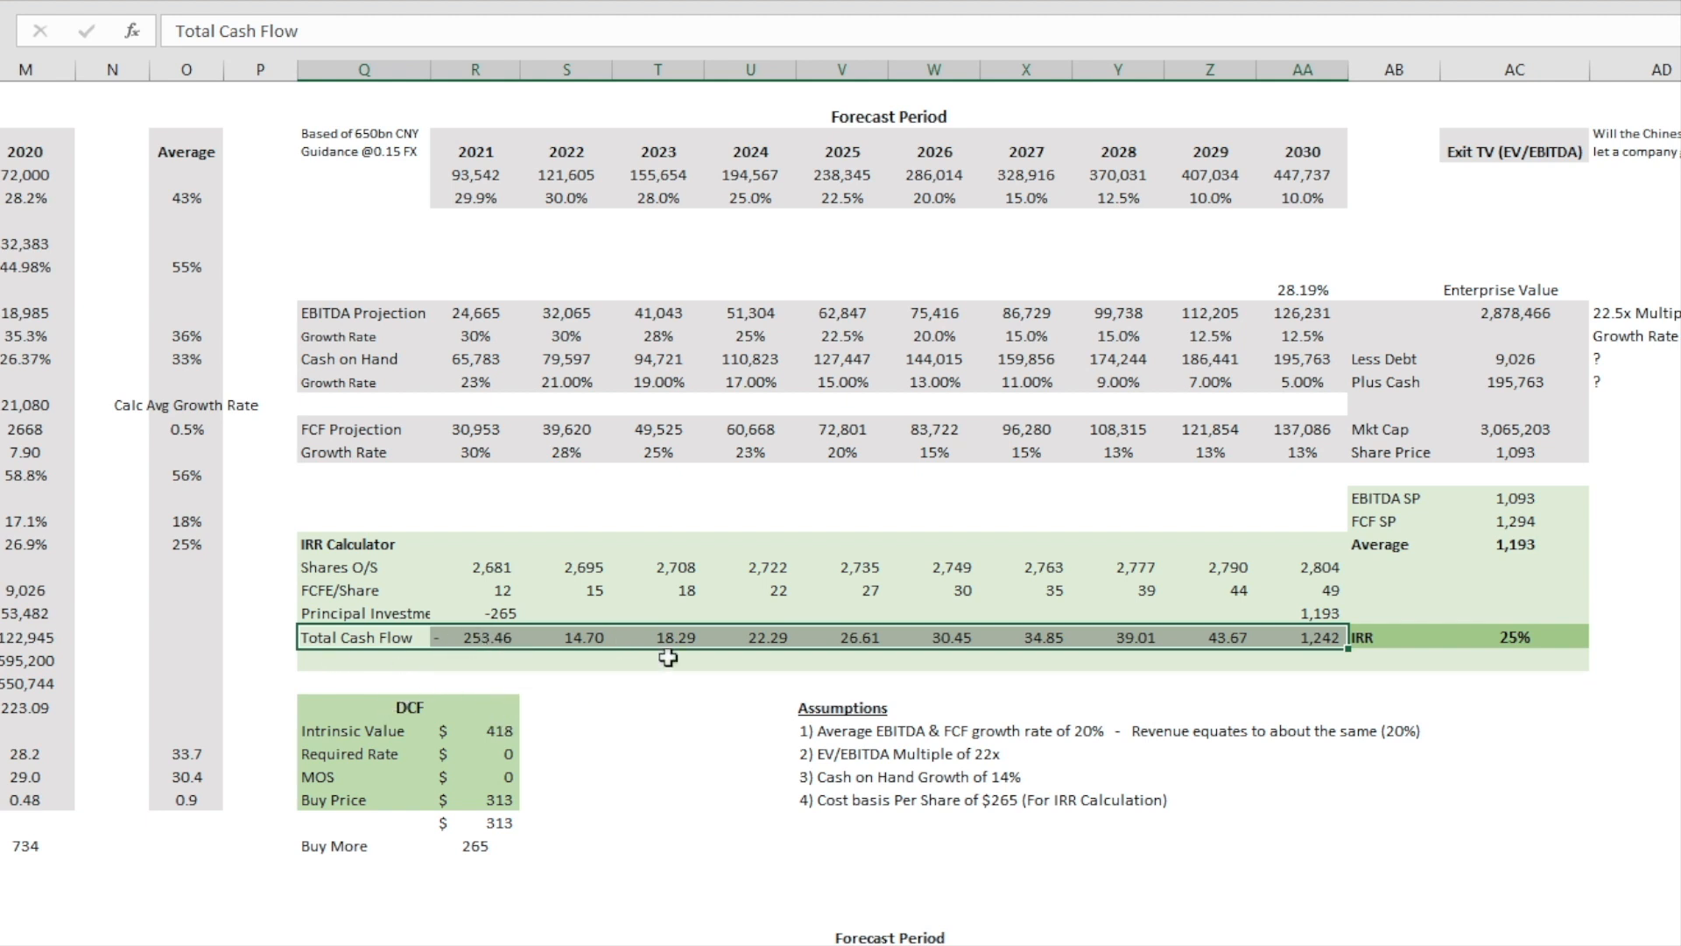
{"action": "left_click_drag", "start_coordinate": [571, 636], "coordinate": [1305, 637]}
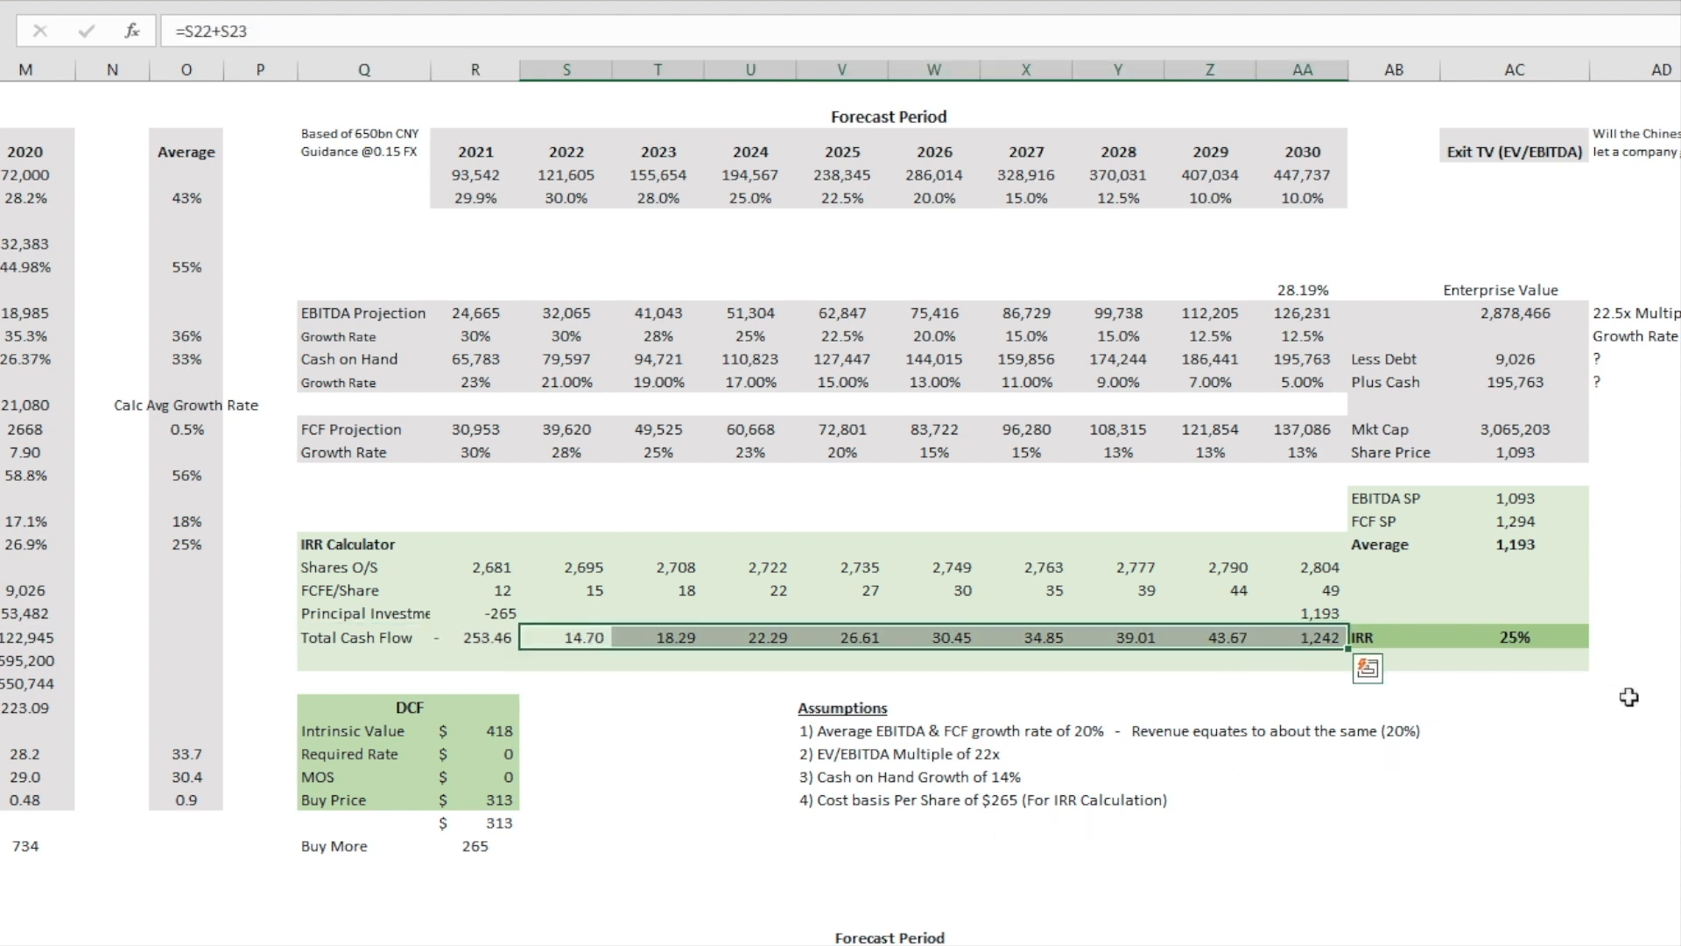
{"action": "double_click", "coordinate": [1518, 636]}
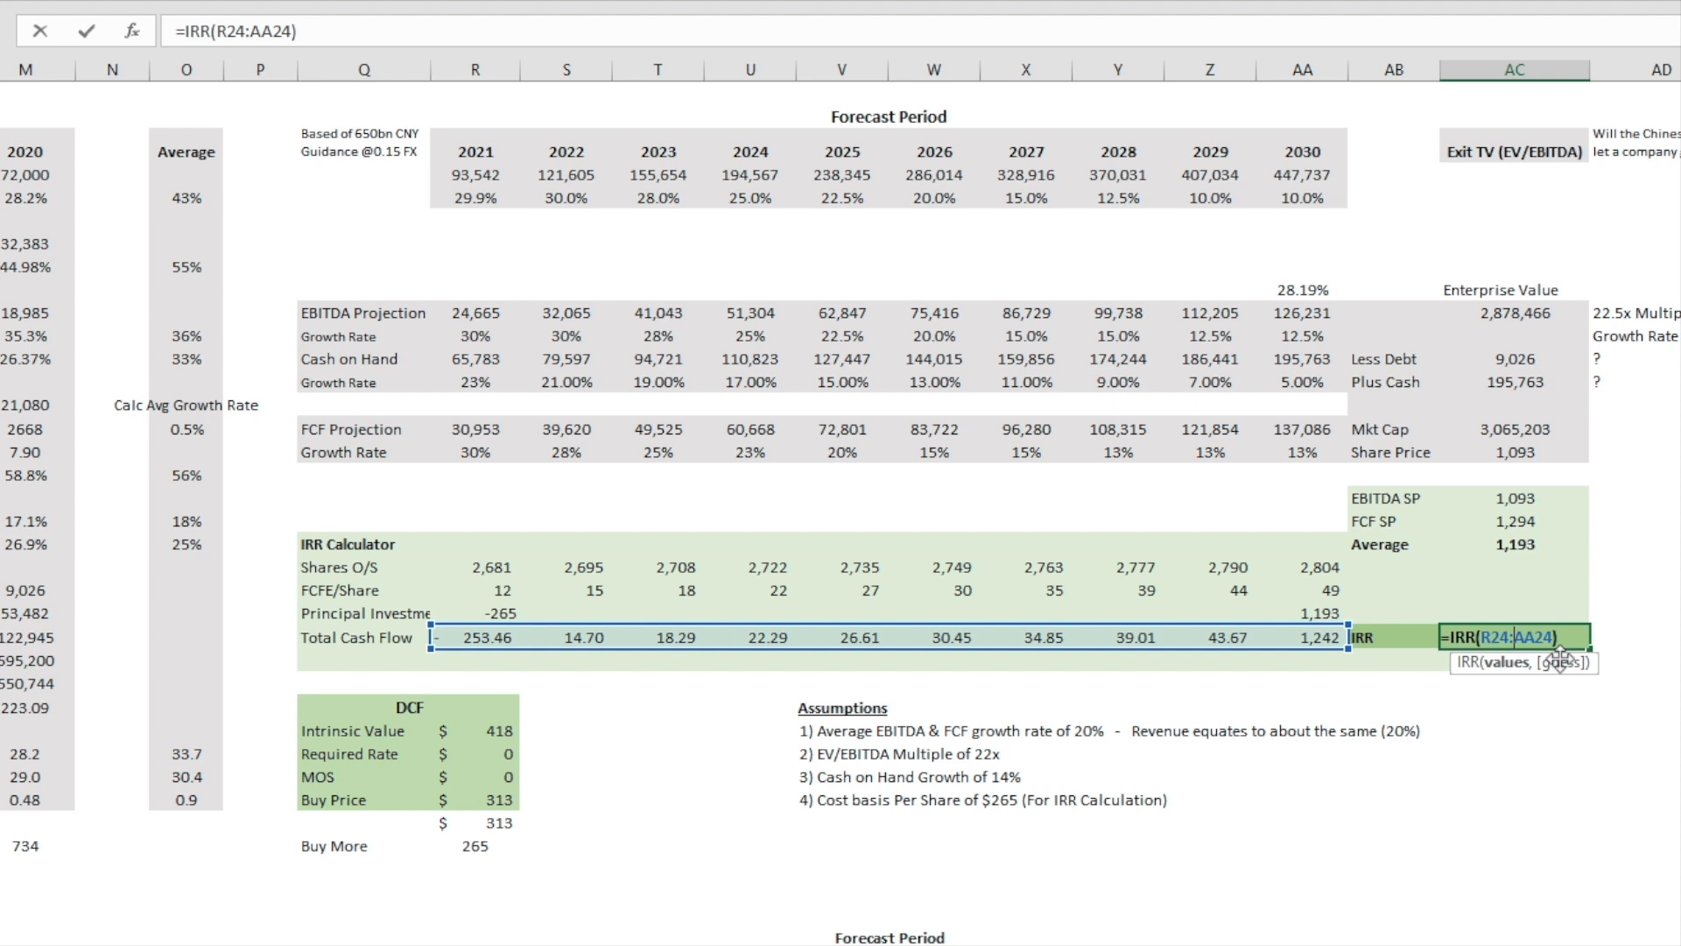
{"action": "key", "text": "ctrl+Return"}
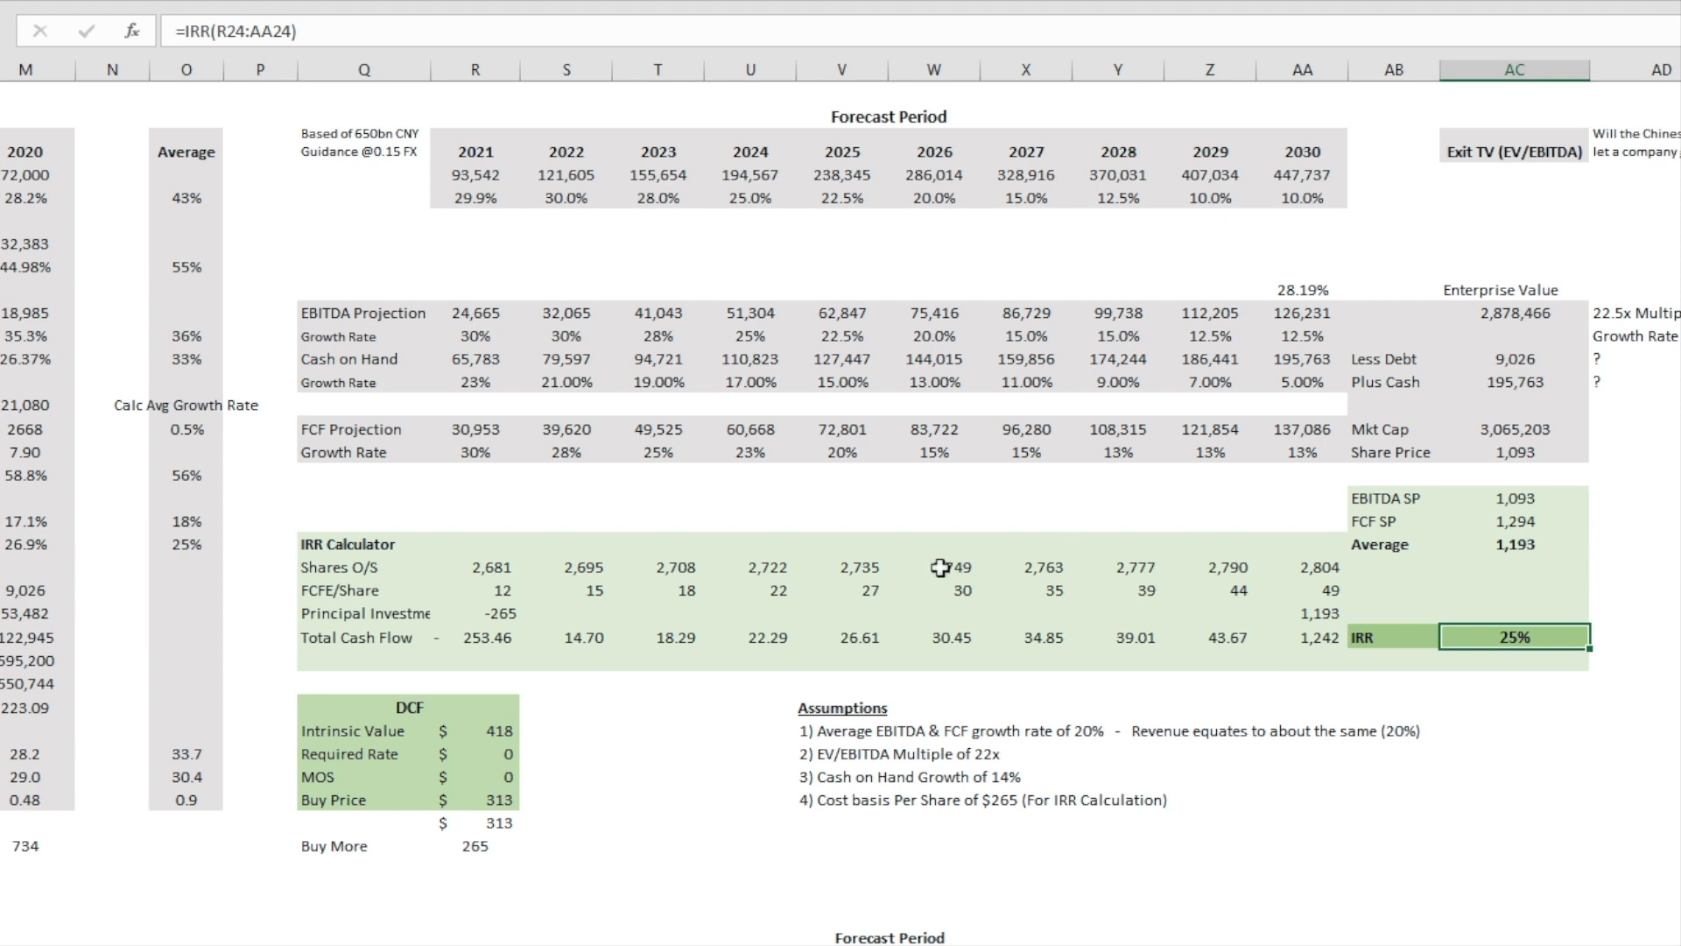
Step: Set the 2021 principal investment in the IRR Calculator to -270 and check the IRR cell
{"action": "left_click", "coordinate": [499, 614]}
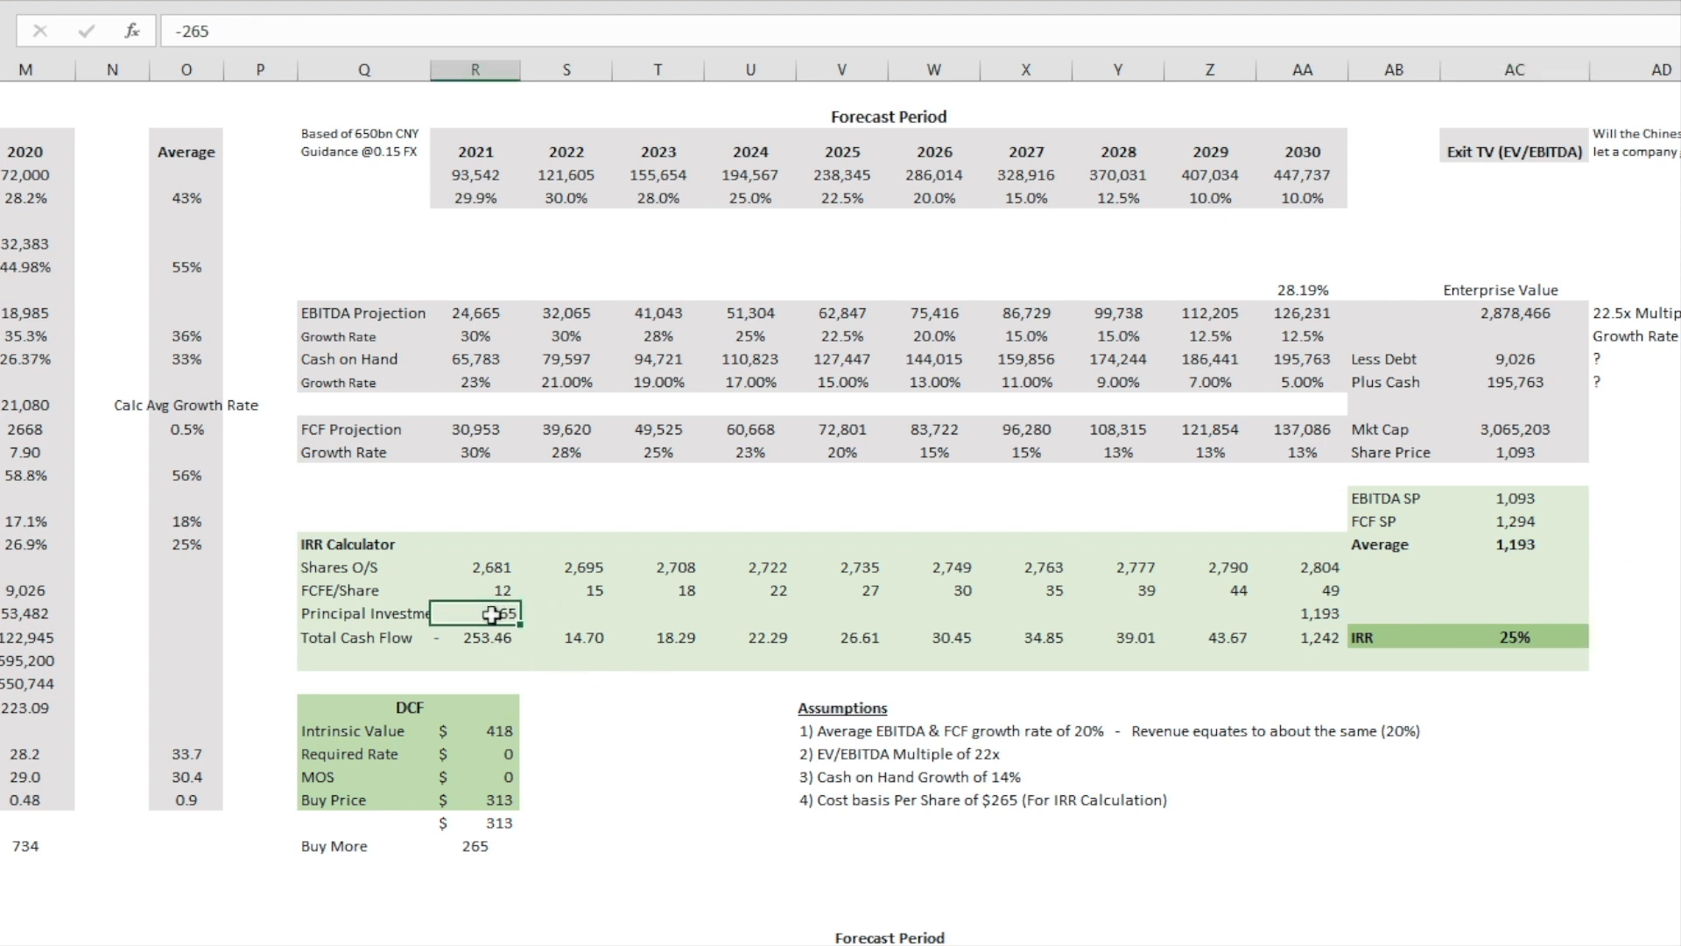
{"action": "left_click", "coordinate": [238, 35]}
{"action": "key", "text": "BackSpace"}
{"action": "key", "text": "BackSpace"}
{"action": "type", "text": "70"}
{"action": "key", "text": "Return"}
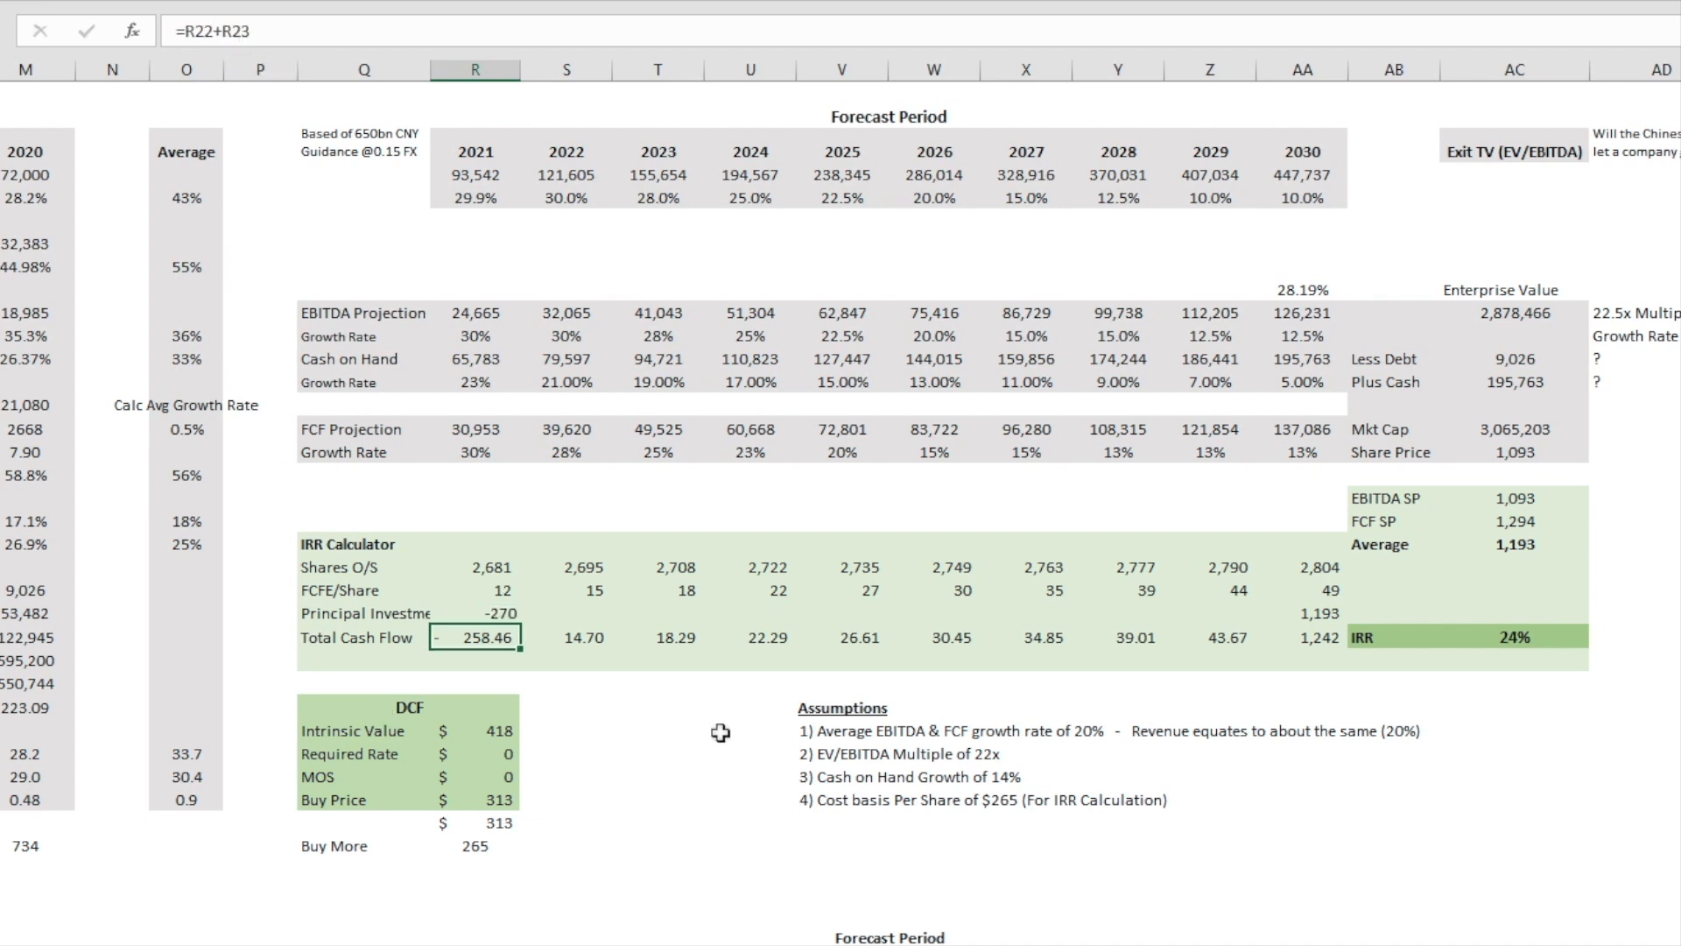
{"action": "left_click", "coordinate": [1548, 636]}
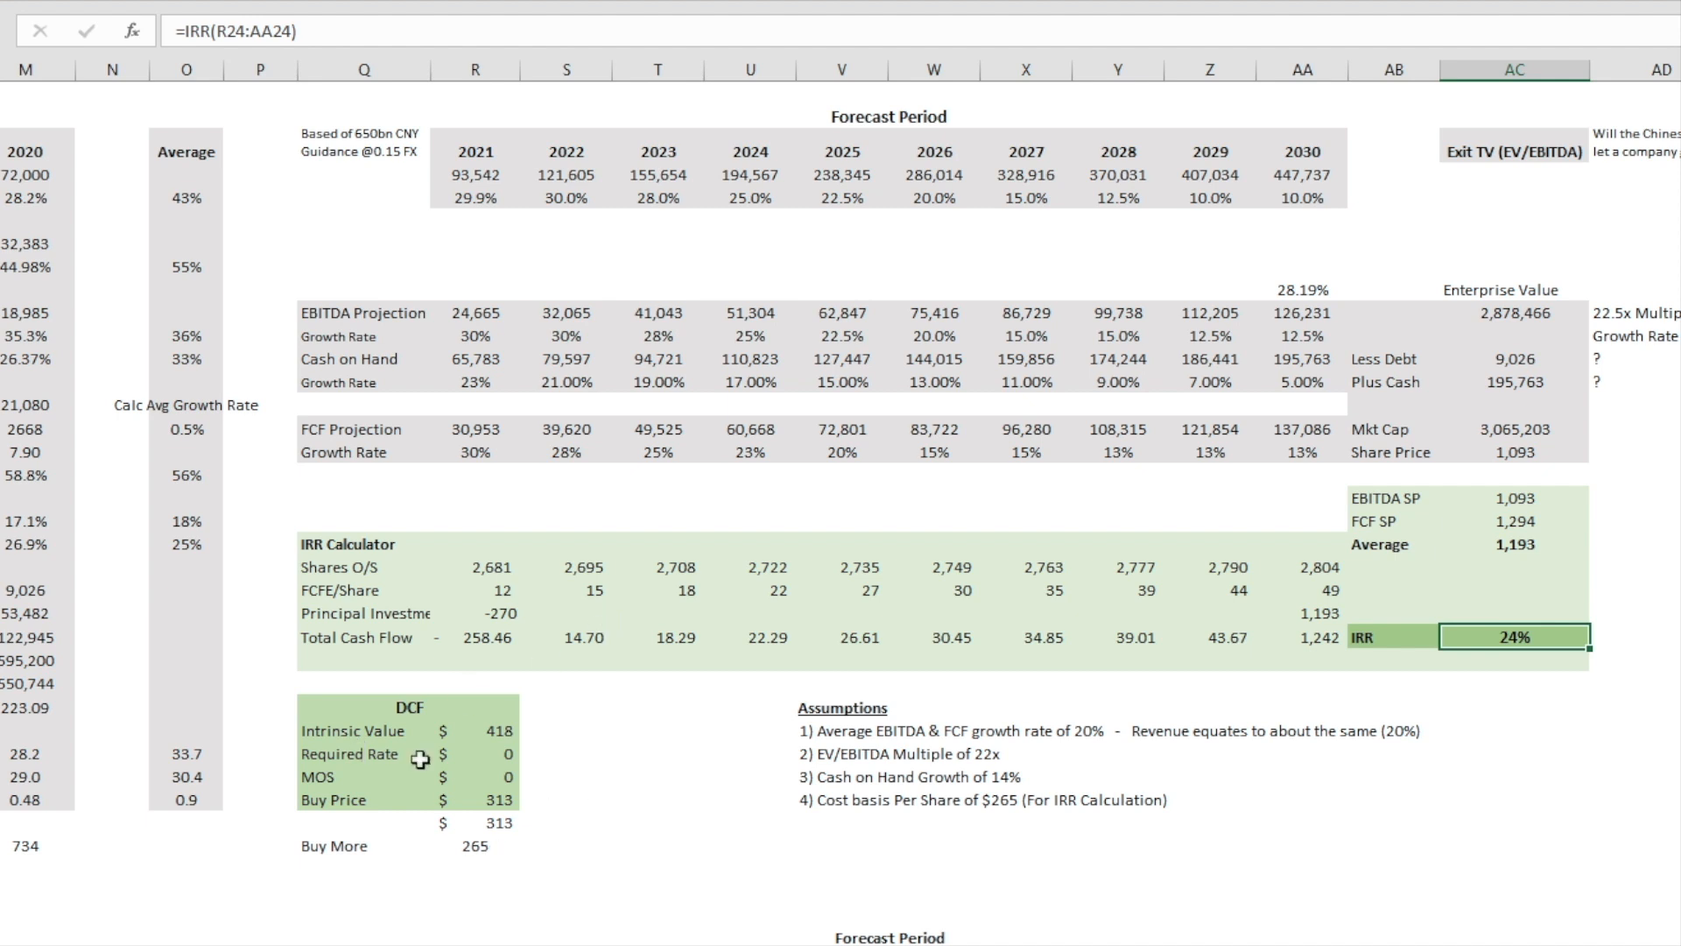
Step: Highlight the DCF block and trace the cells used by the Intrinsic Value NPV formula, leaving the formula as it is
{"action": "left_click_drag", "start_coordinate": [321, 706], "coordinate": [503, 796]}
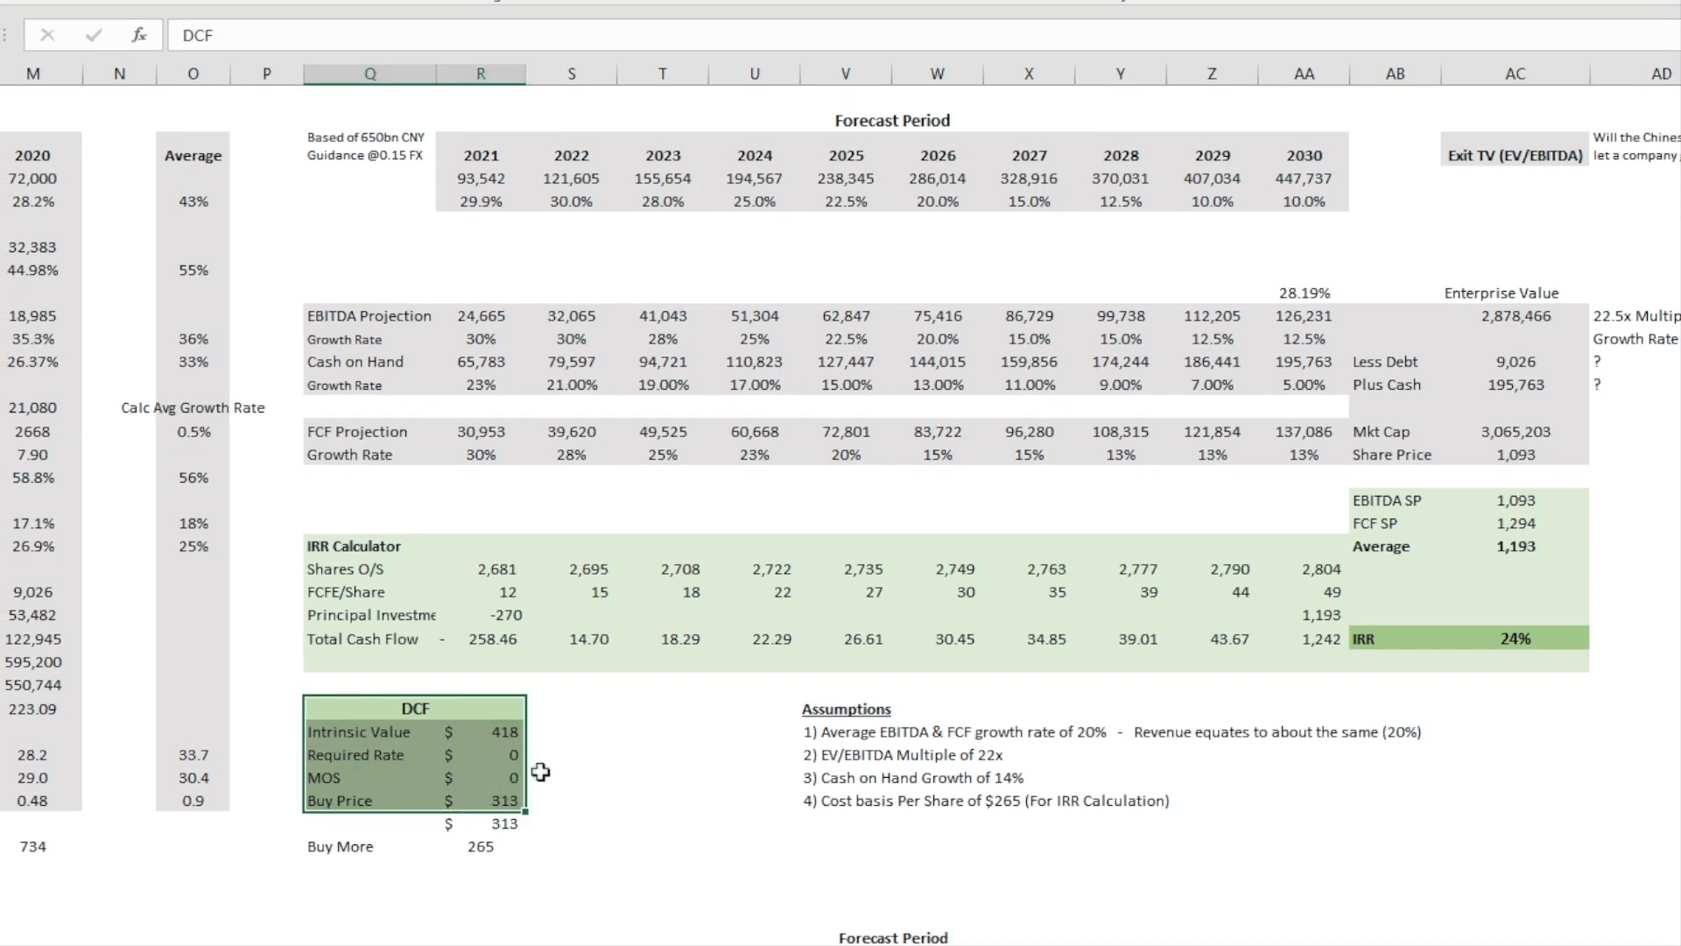
{"action": "left_click", "coordinate": [508, 731]}
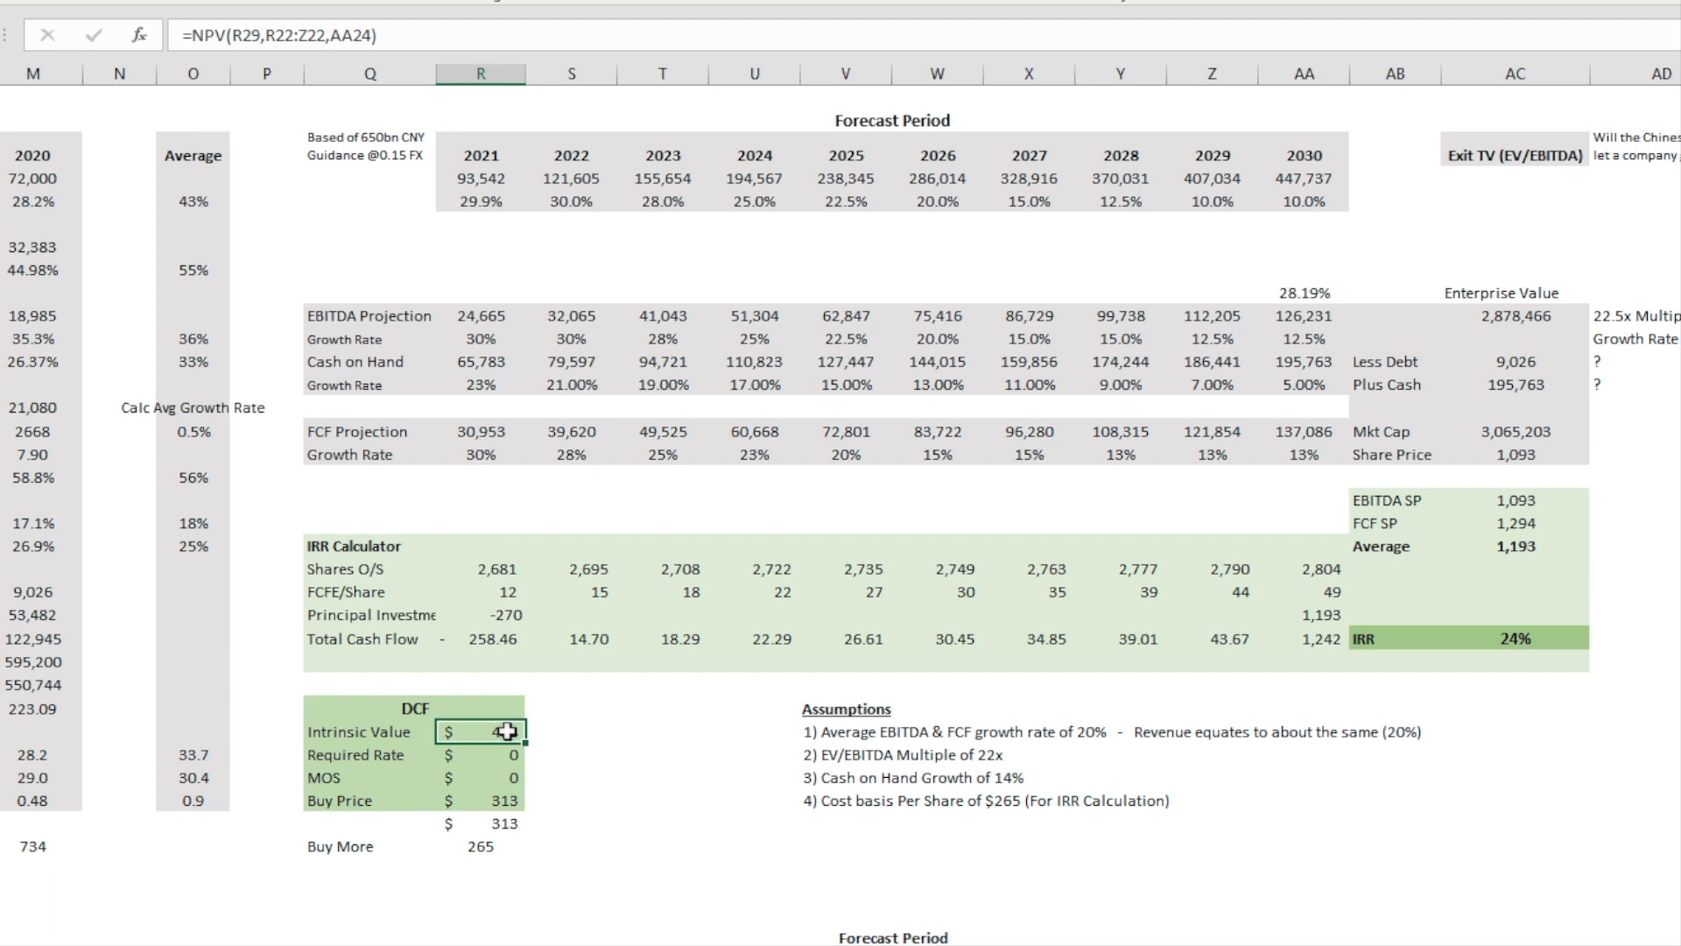
{"action": "double_click", "coordinate": [507, 731]}
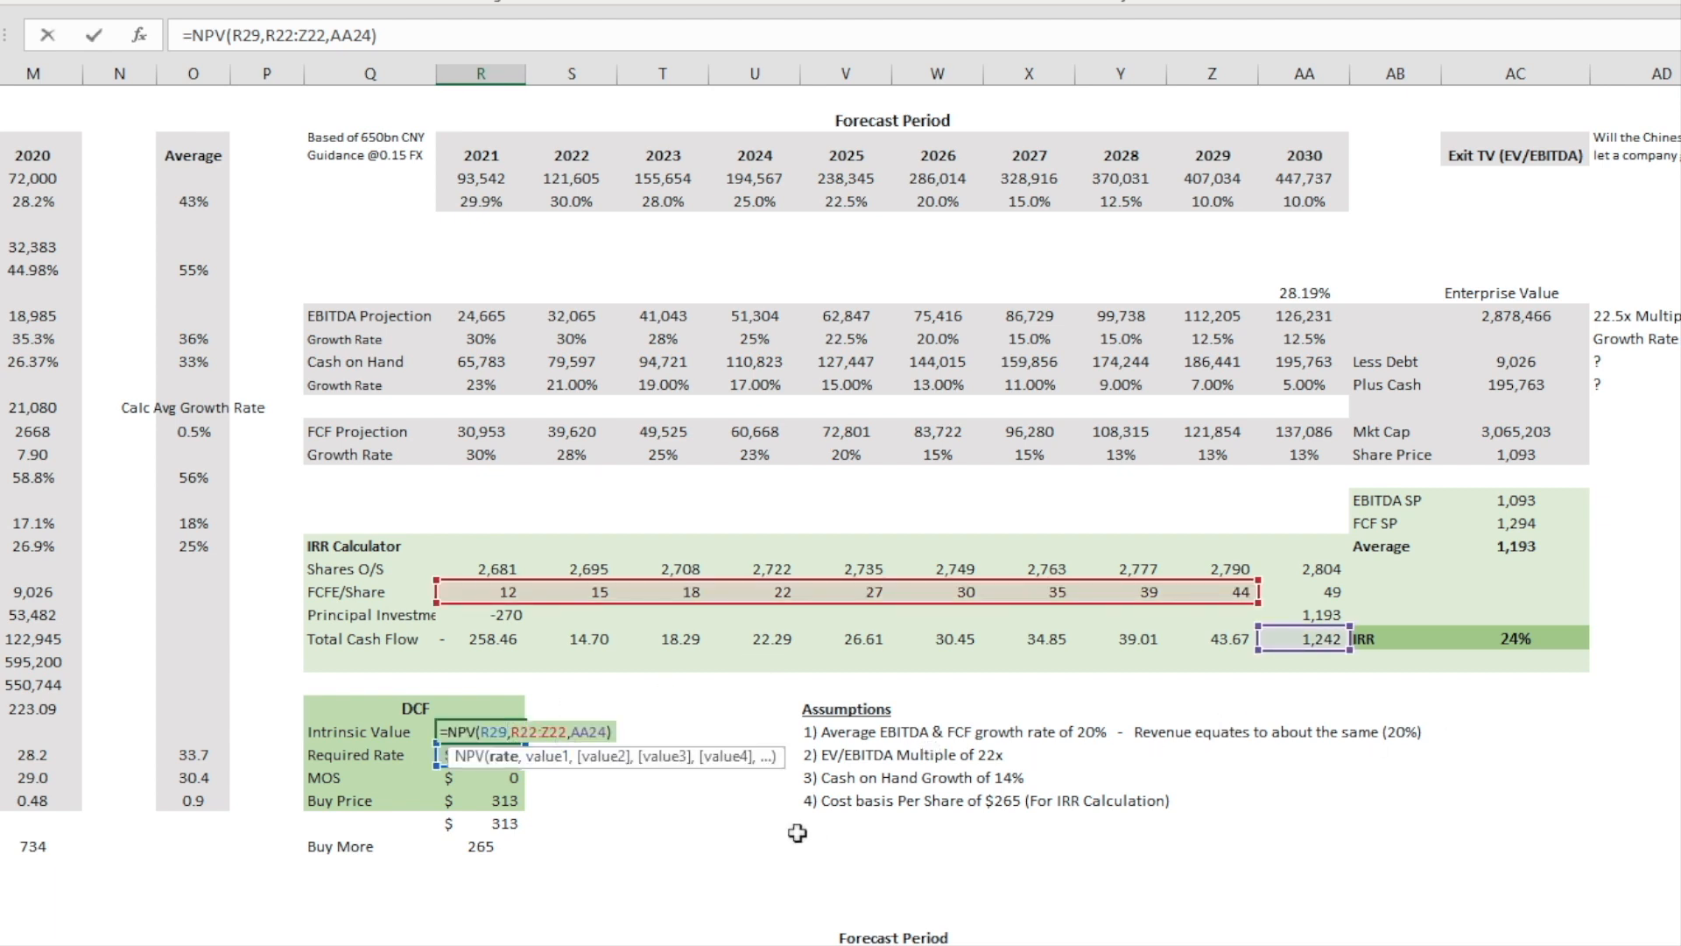
{"action": "key", "text": "Return"}
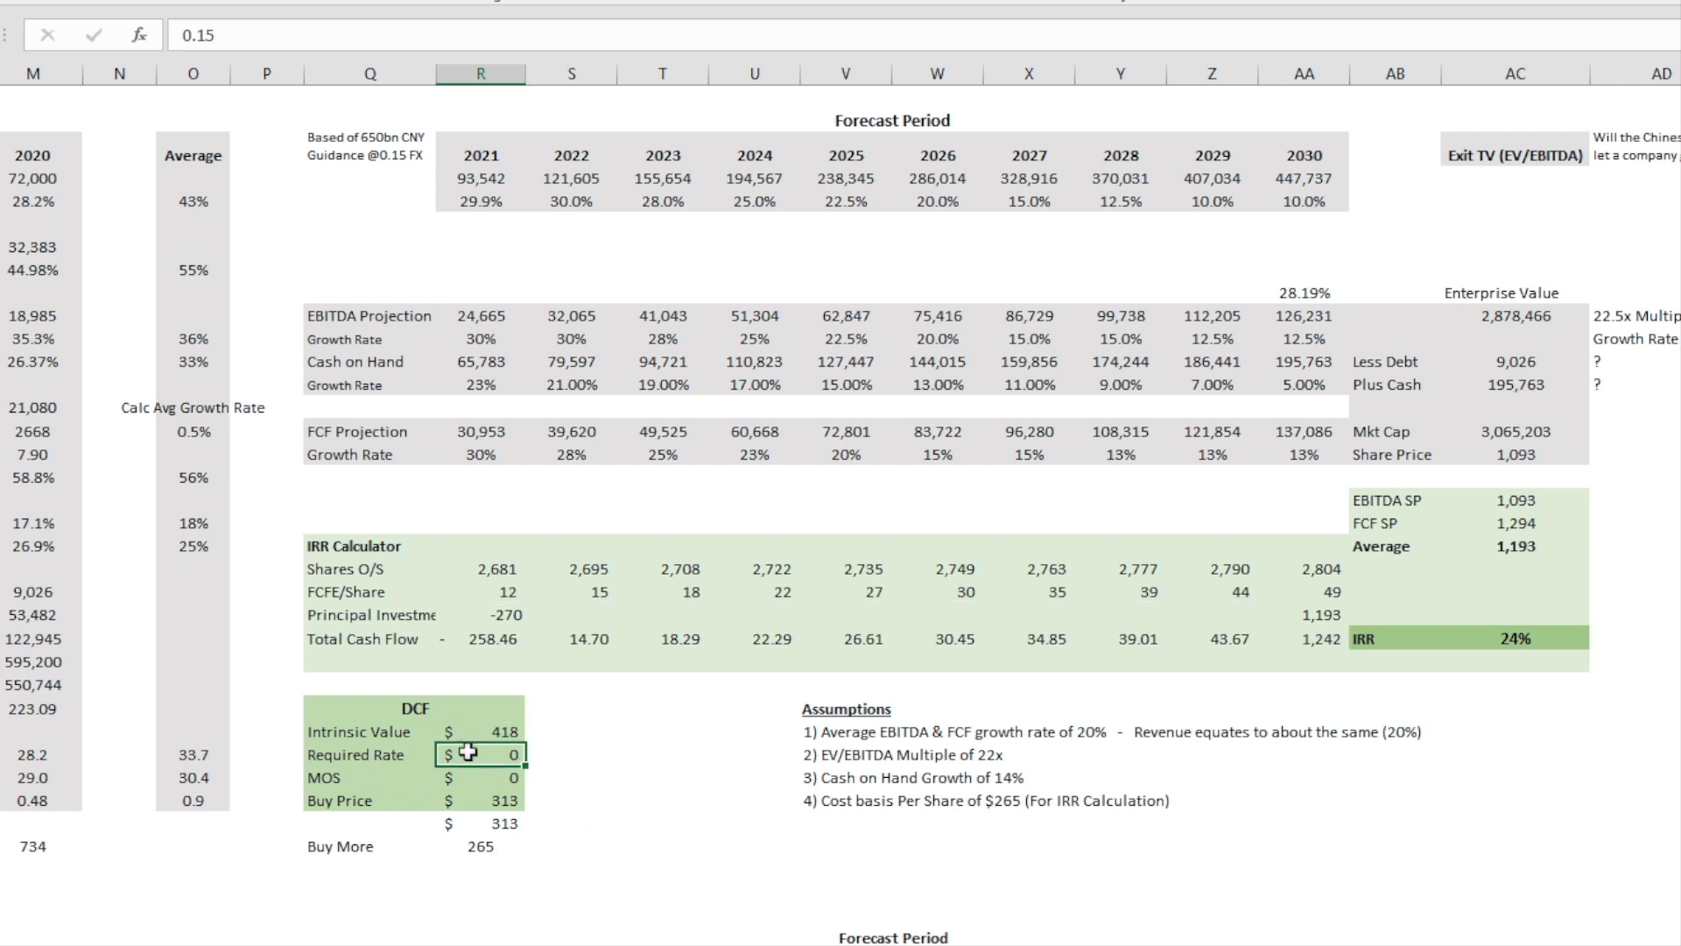
Step: Enter 15% as the Required Rate in the DCF block
{"action": "type", "text": "1"}
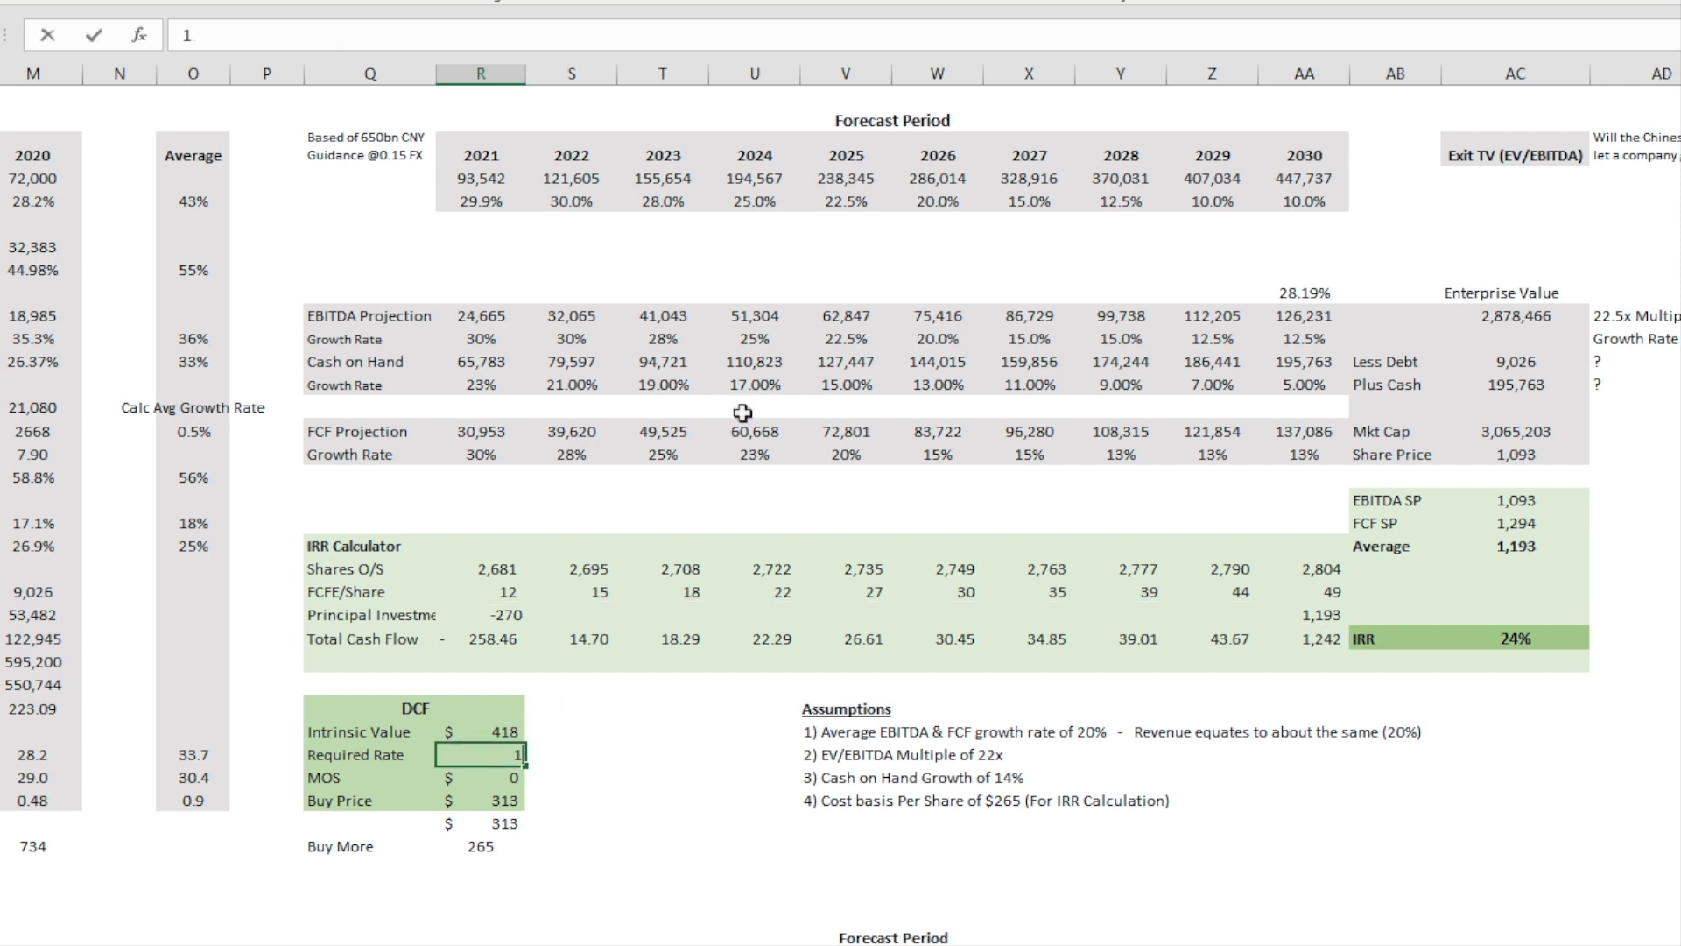
{"action": "type", "text": "5"}
{"action": "type", "text": "%"}
{"action": "key", "text": "Return"}
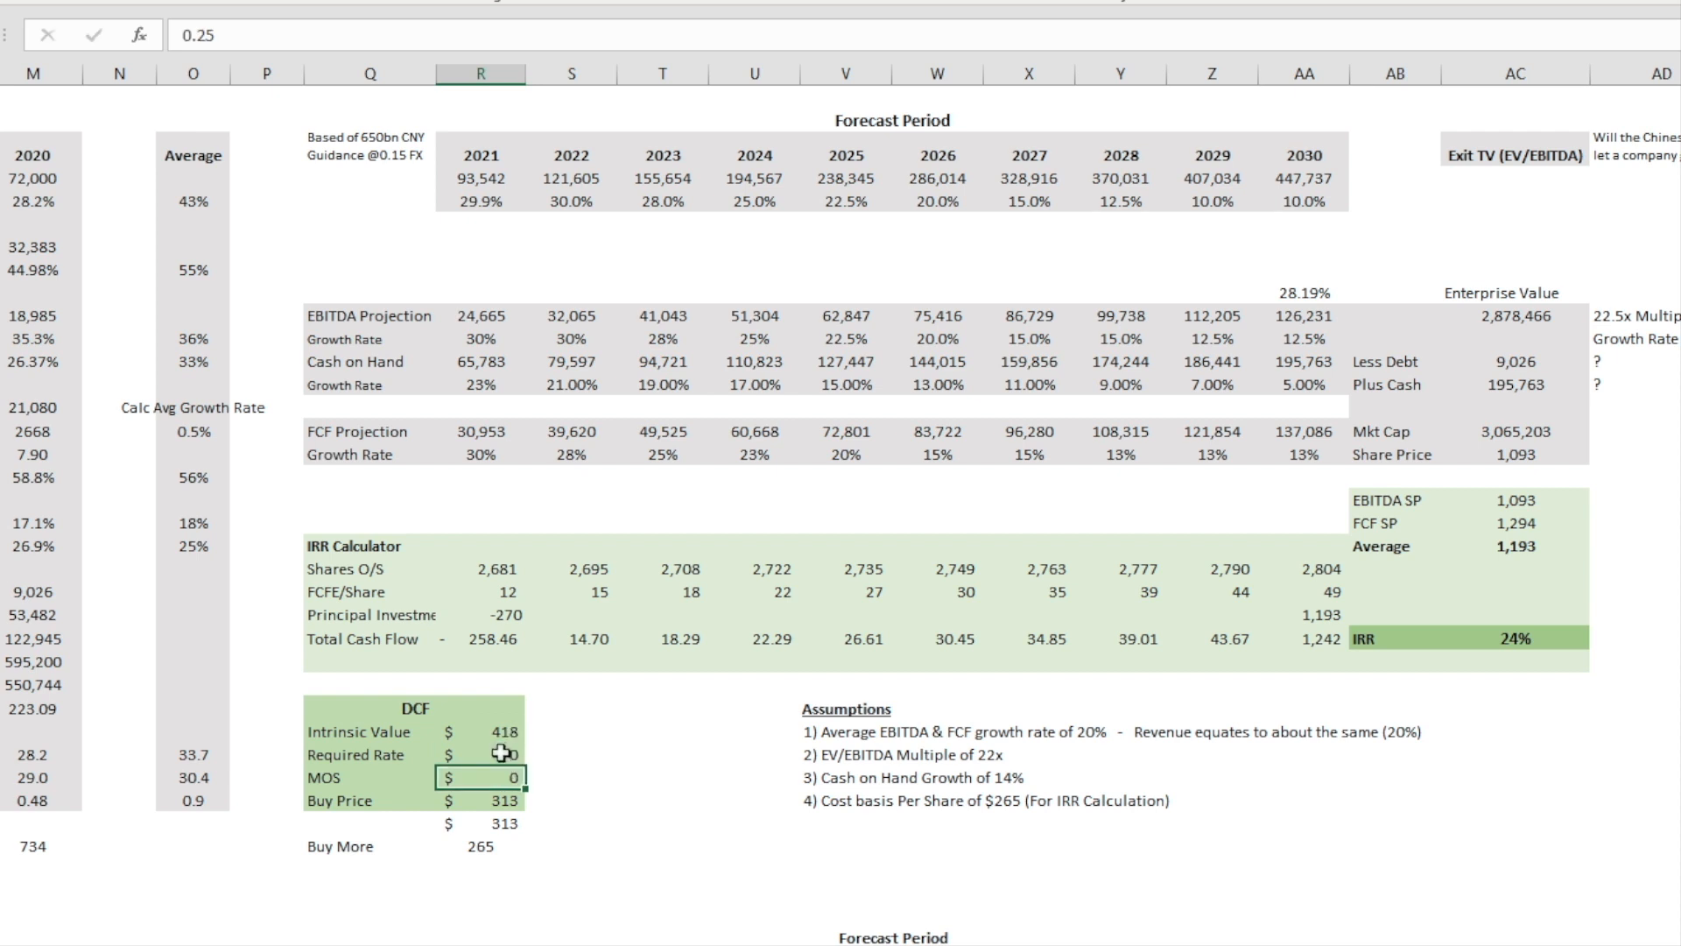
Step: Format the Required Rate and MOS values in the DCF block as percentages without decimal places
{"action": "left_click_drag", "start_coordinate": [507, 755], "coordinate": [508, 778]}
{"action": "left_click", "coordinate": [840, 1]}
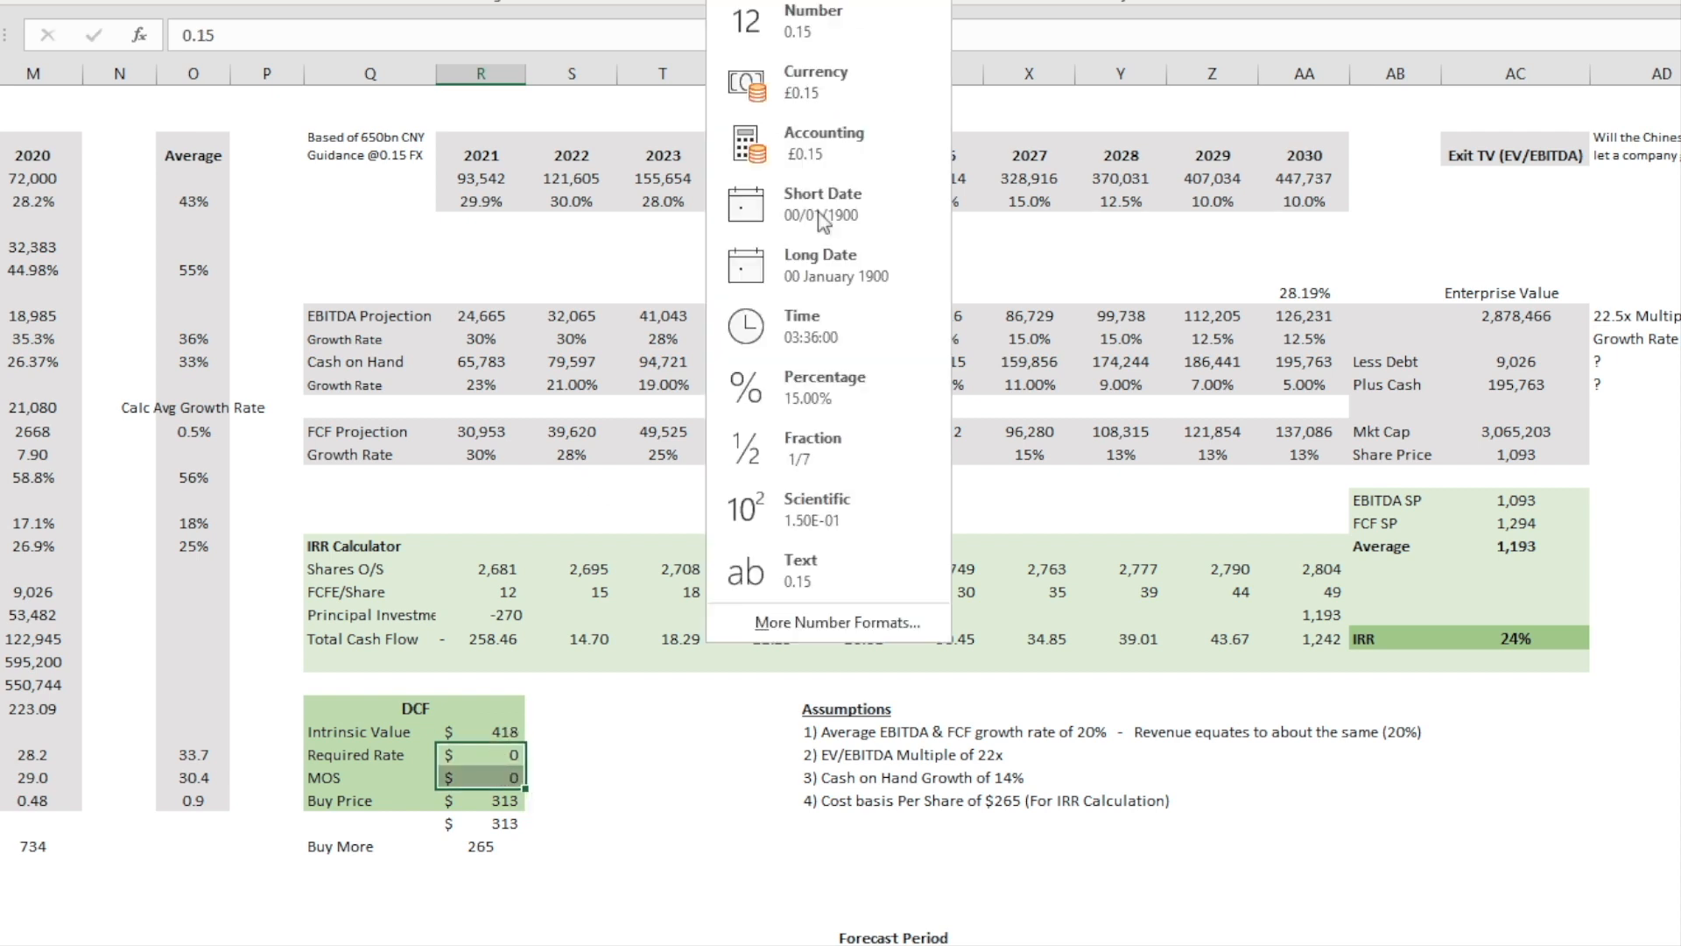
{"action": "left_click", "coordinate": [801, 376]}
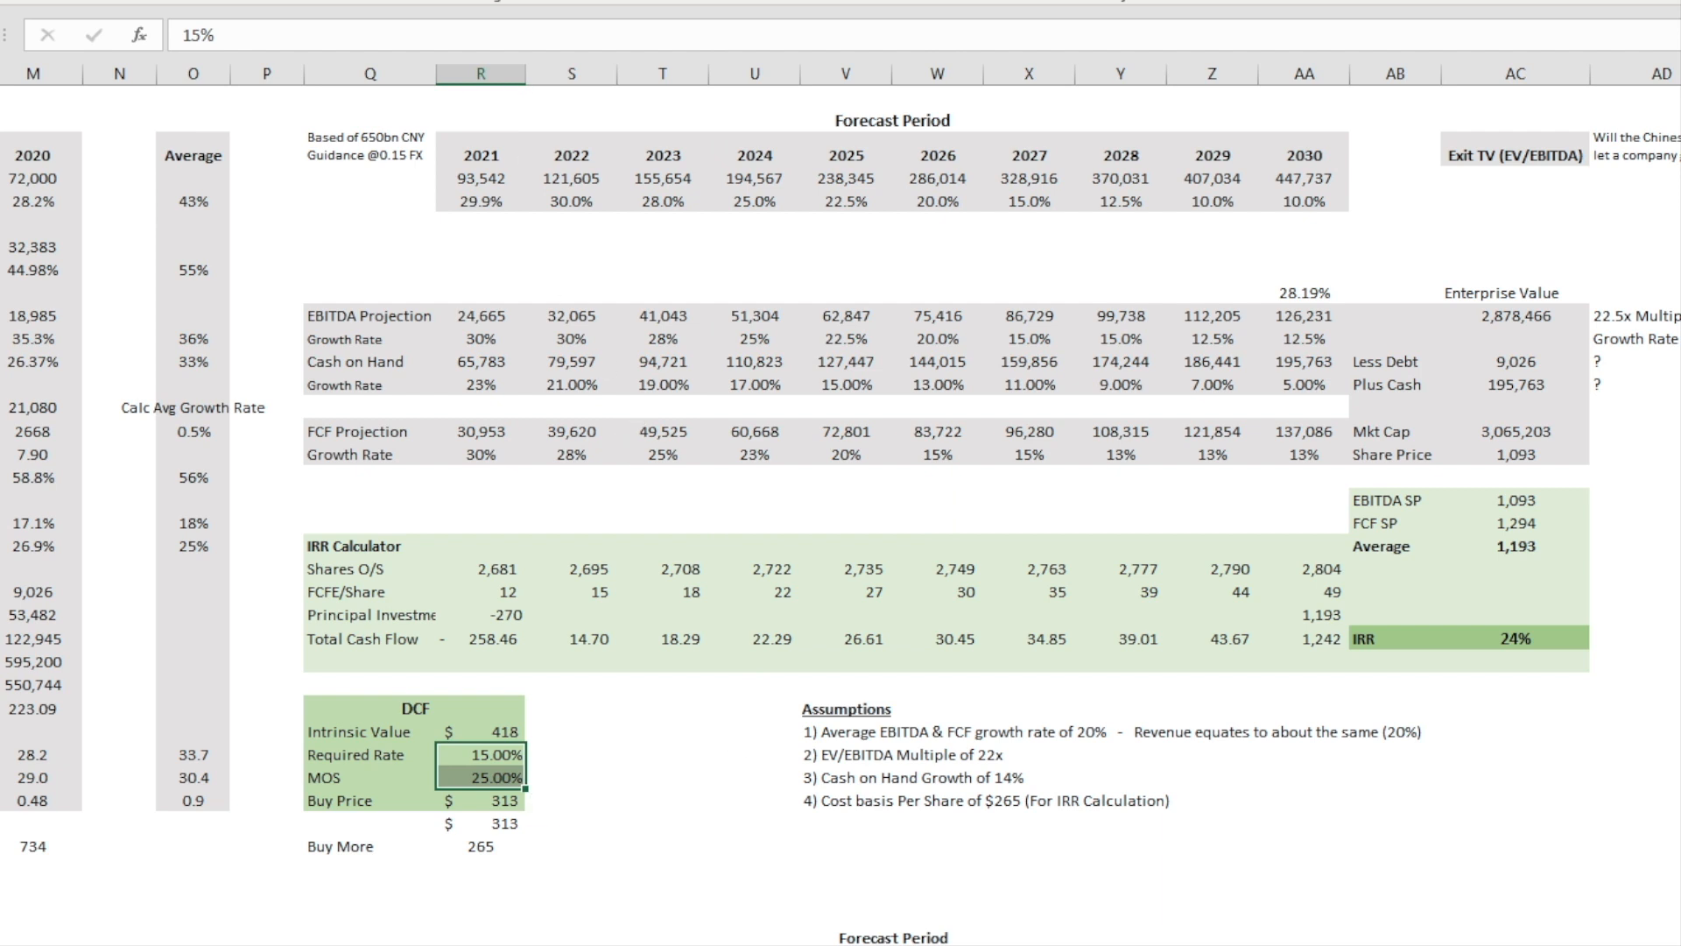
{"action": "left_click", "coordinate": [810, 2]}
{"action": "left_click", "coordinate": [831, 2]}
{"action": "left_click", "coordinate": [832, 1]}
{"action": "left_click", "coordinate": [832, 1]}
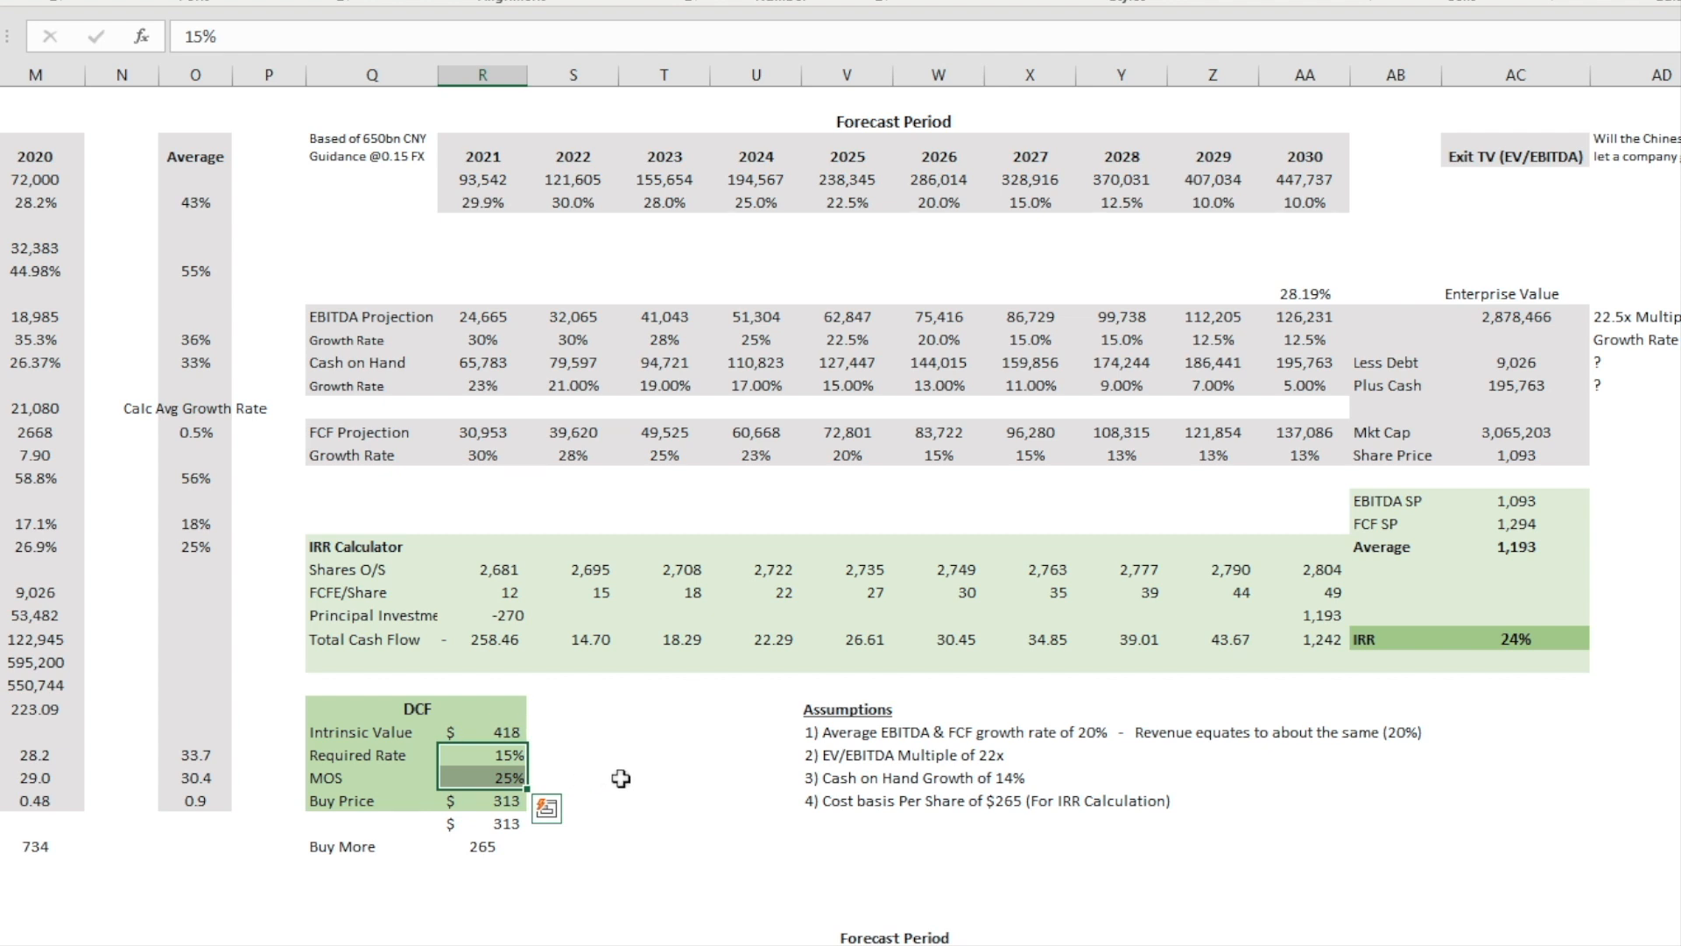
Step: Try a MOS of 35% in the DCF block and check its effect on the Buy Price
{"action": "left_click", "coordinate": [493, 771]}
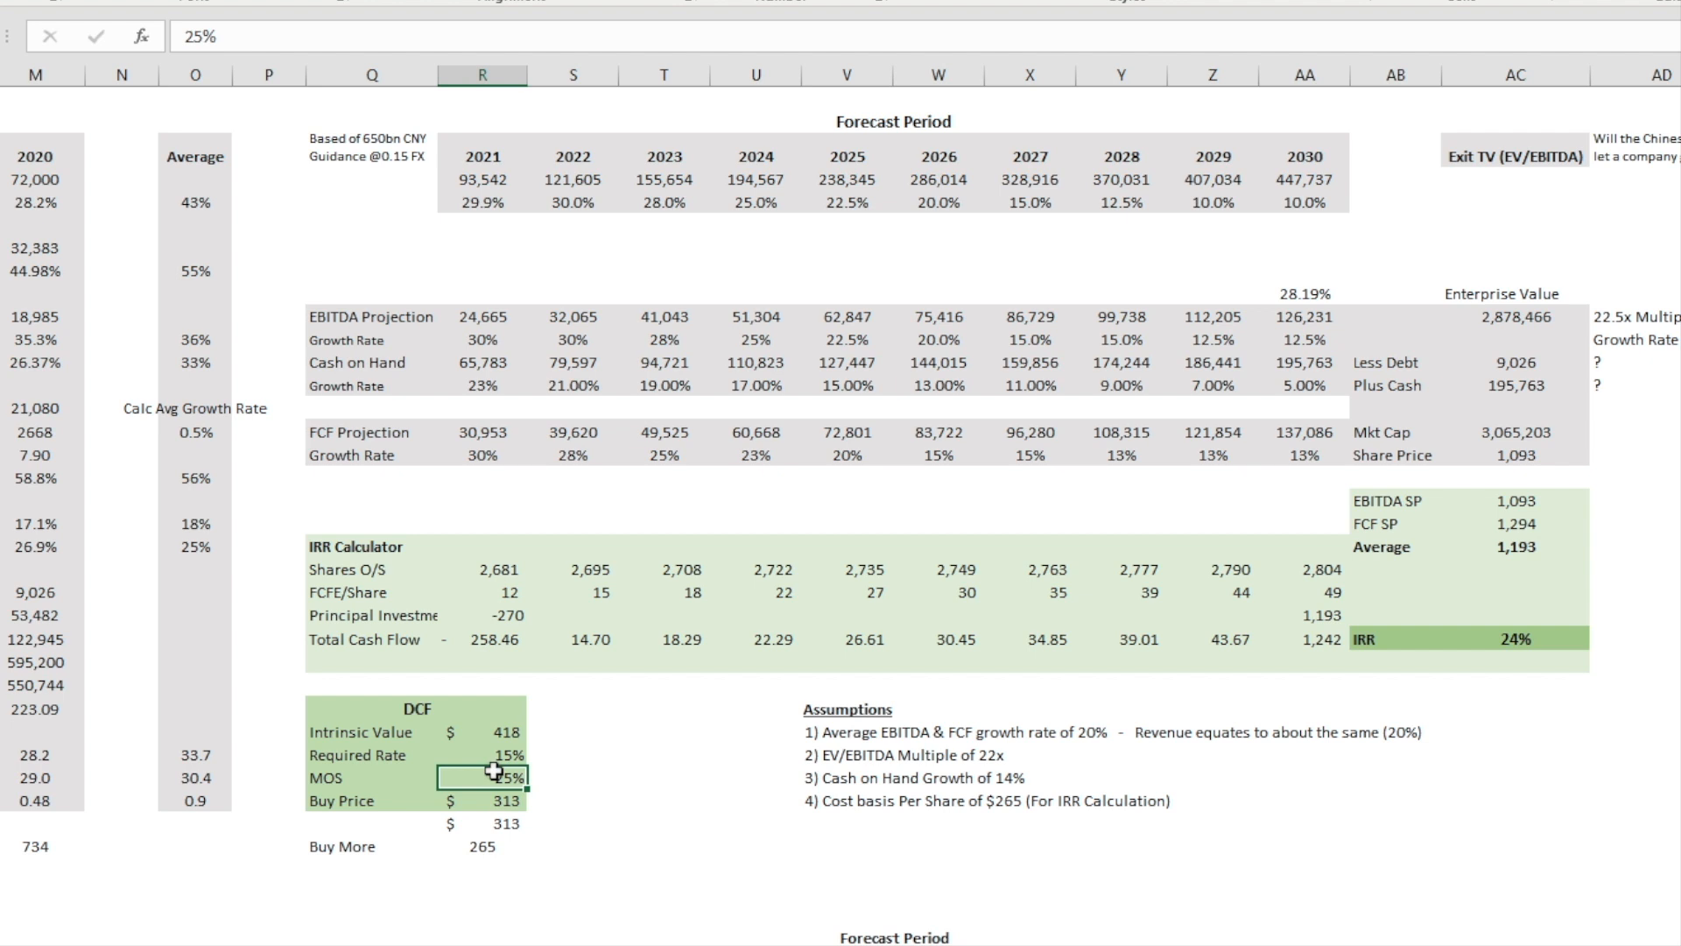
{"action": "type", "text": "35"}
{"action": "left_click", "coordinate": [560, 799]}
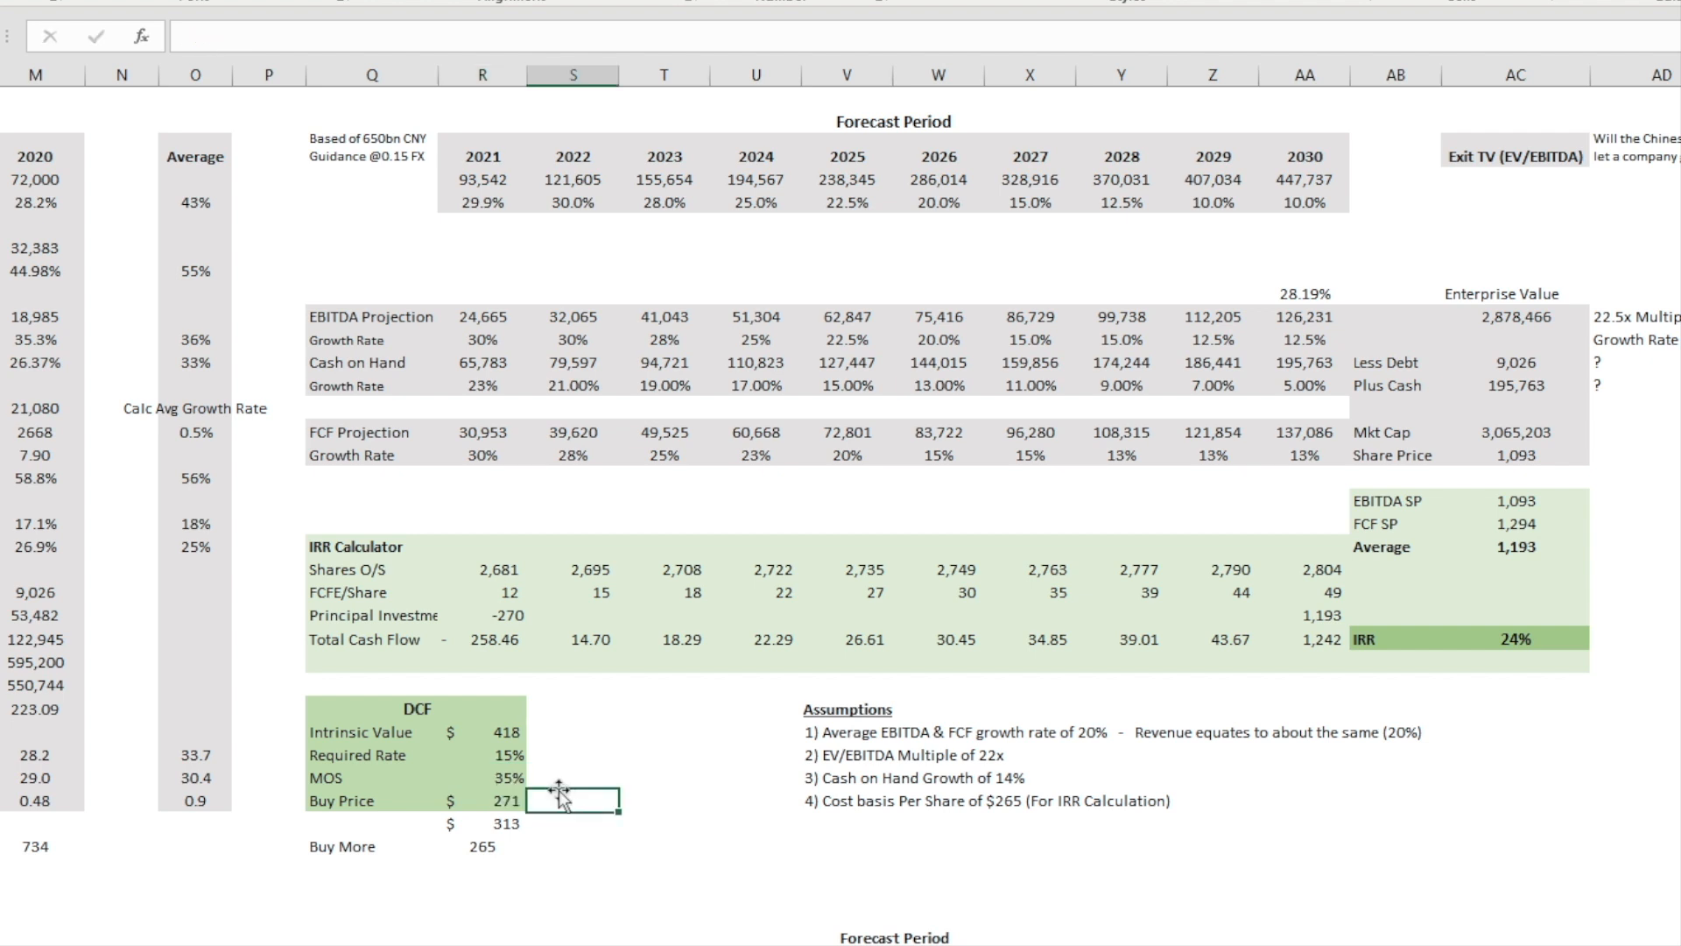
{"action": "left_click", "coordinate": [503, 778]}
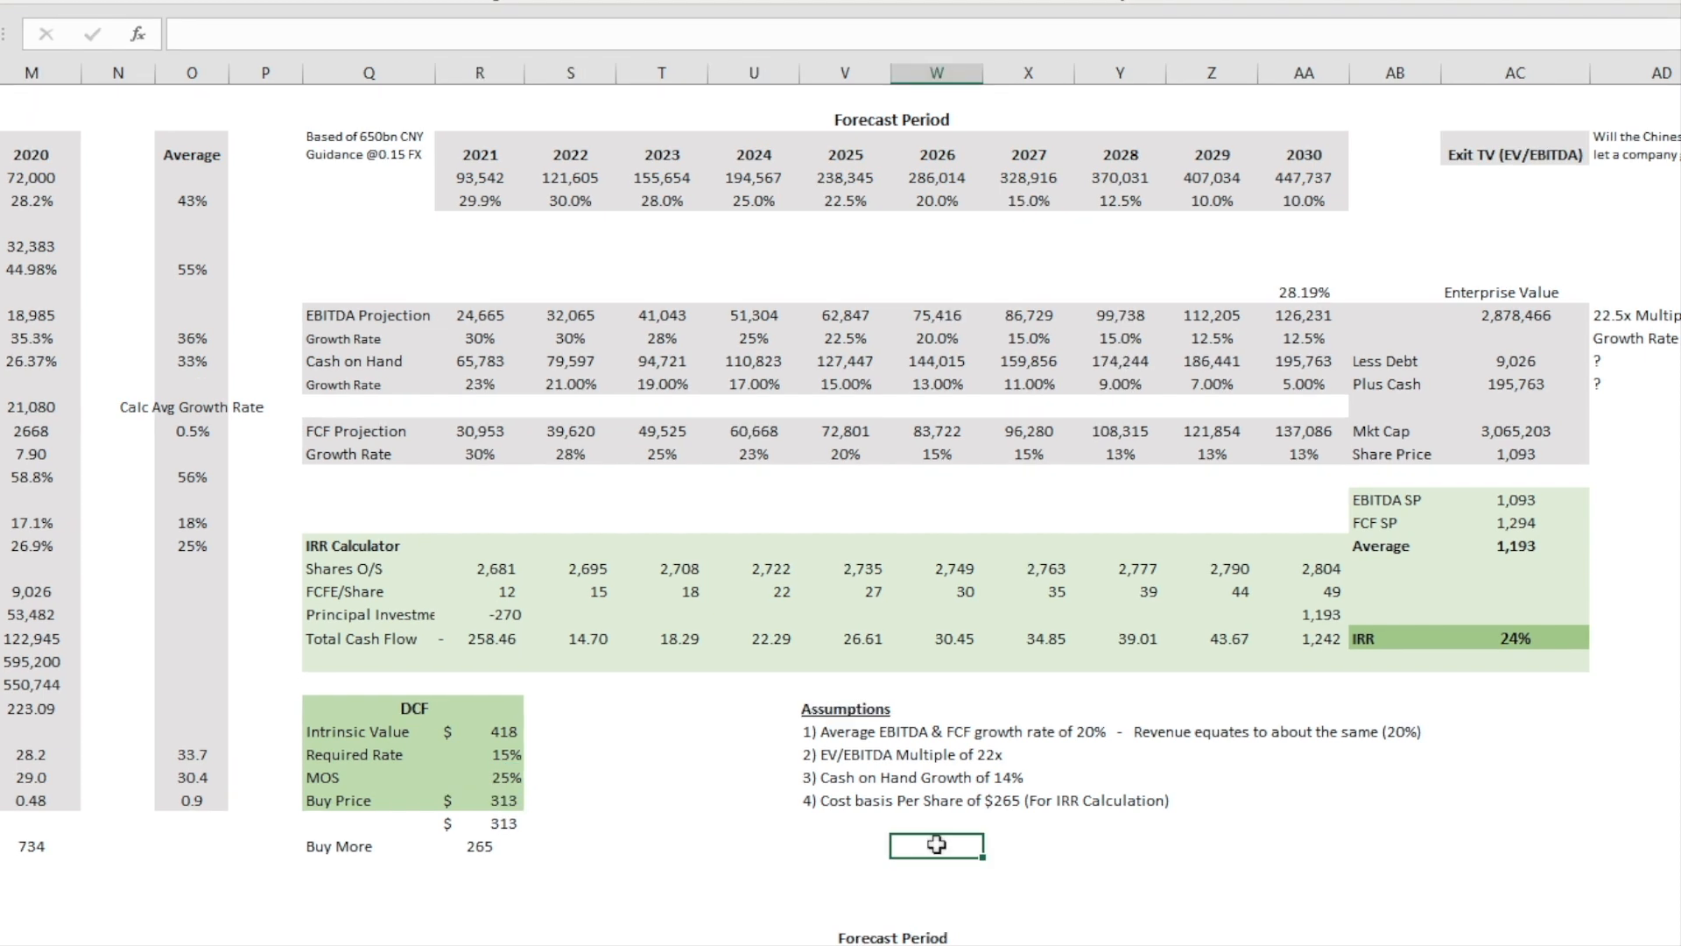
Step: Highlight the Assumptions block, and switch to the 2021 to 2025 forecast model to highlight its projection area
{"action": "left_click_drag", "start_coordinate": [815, 702], "coordinate": [1460, 847]}
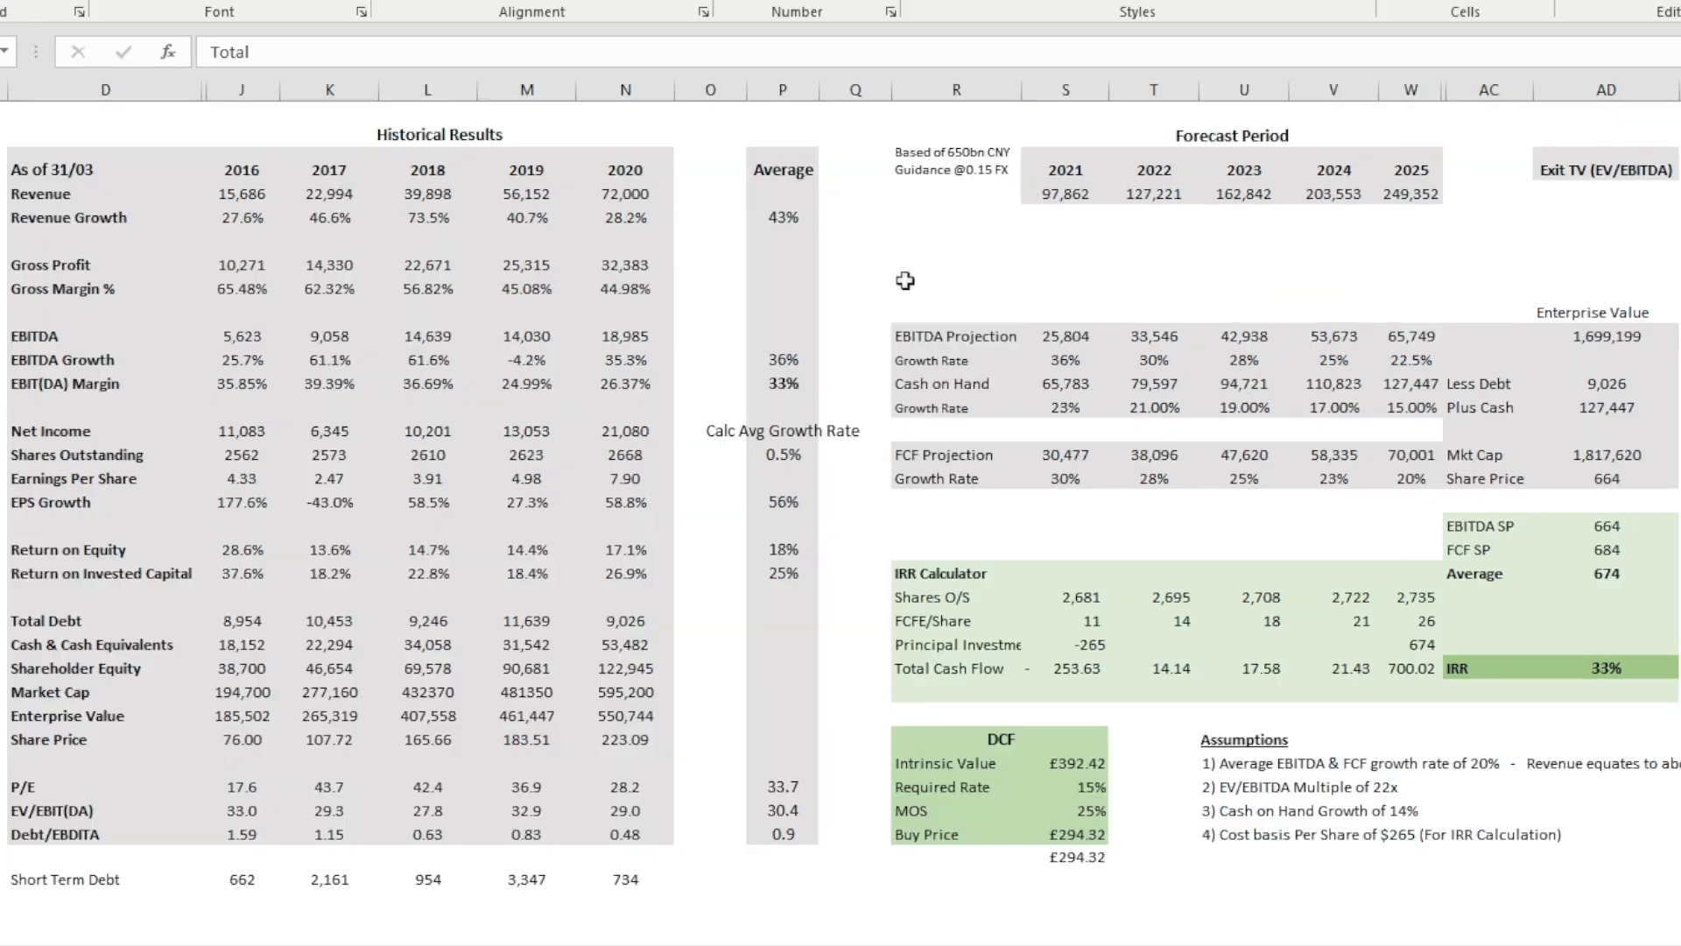
{"action": "left_click_drag", "start_coordinate": [902, 289], "coordinate": [1213, 451]}
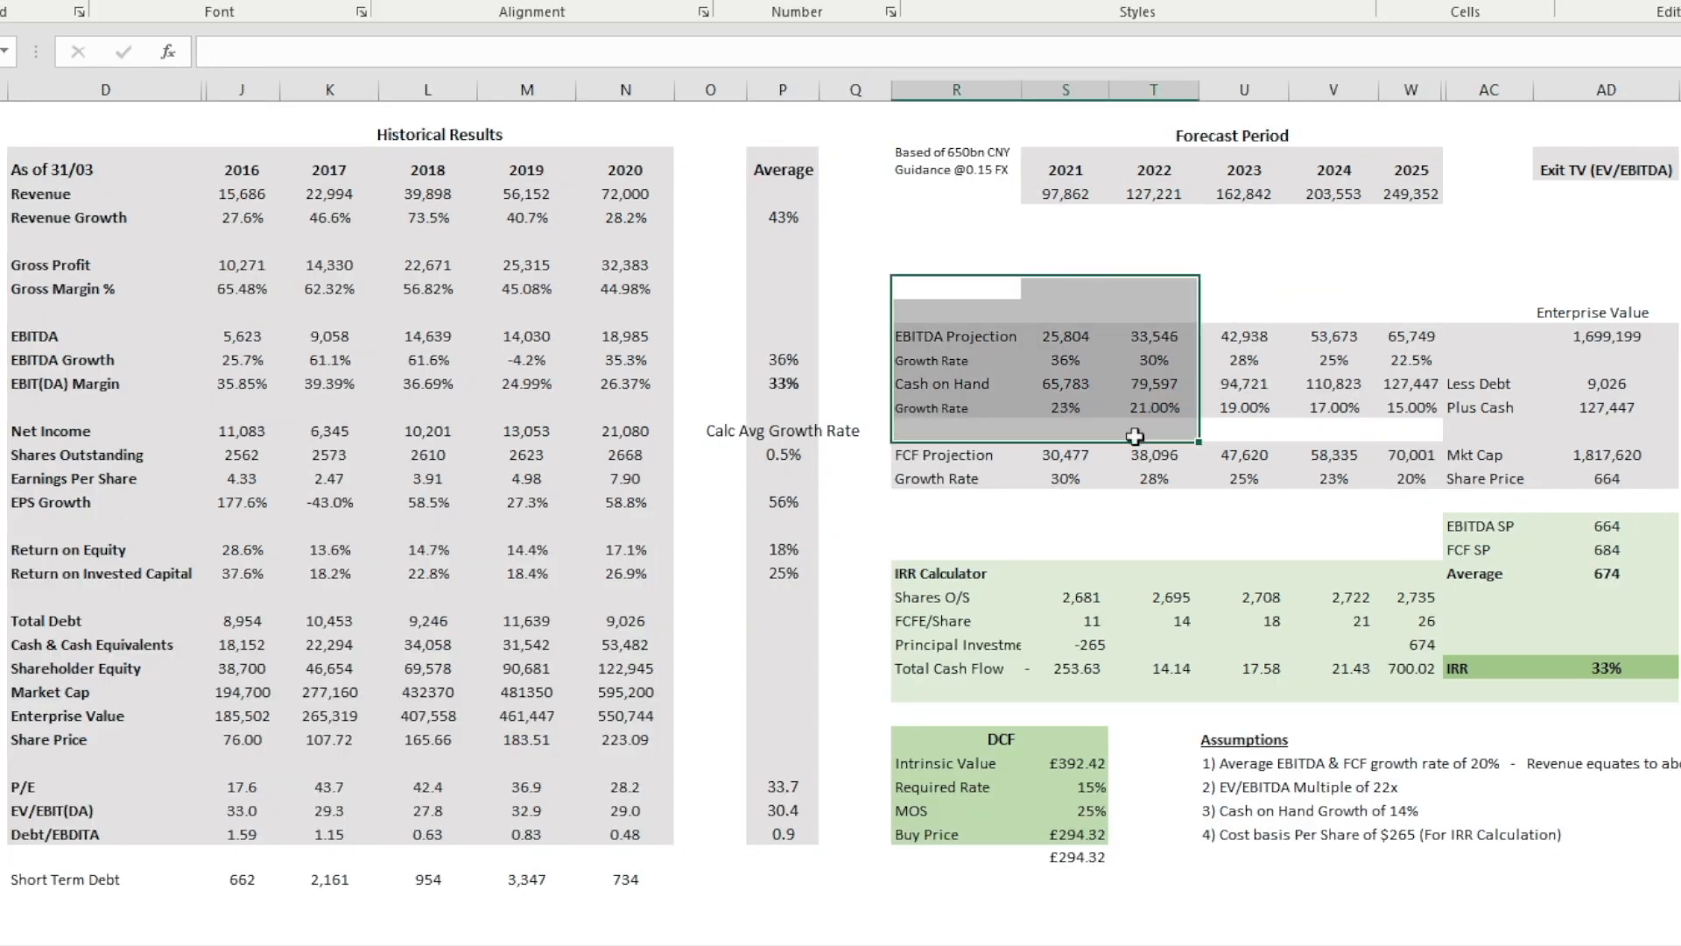
{"action": "left_click", "coordinate": [950, 216]}
{"action": "left_click_drag", "start_coordinate": [949, 164], "coordinate": [1366, 552]}
{"action": "left_click_drag", "start_coordinate": [1515, 596], "coordinate": [1659, 886]}
{"action": "left_click", "coordinate": [1680, 875]}
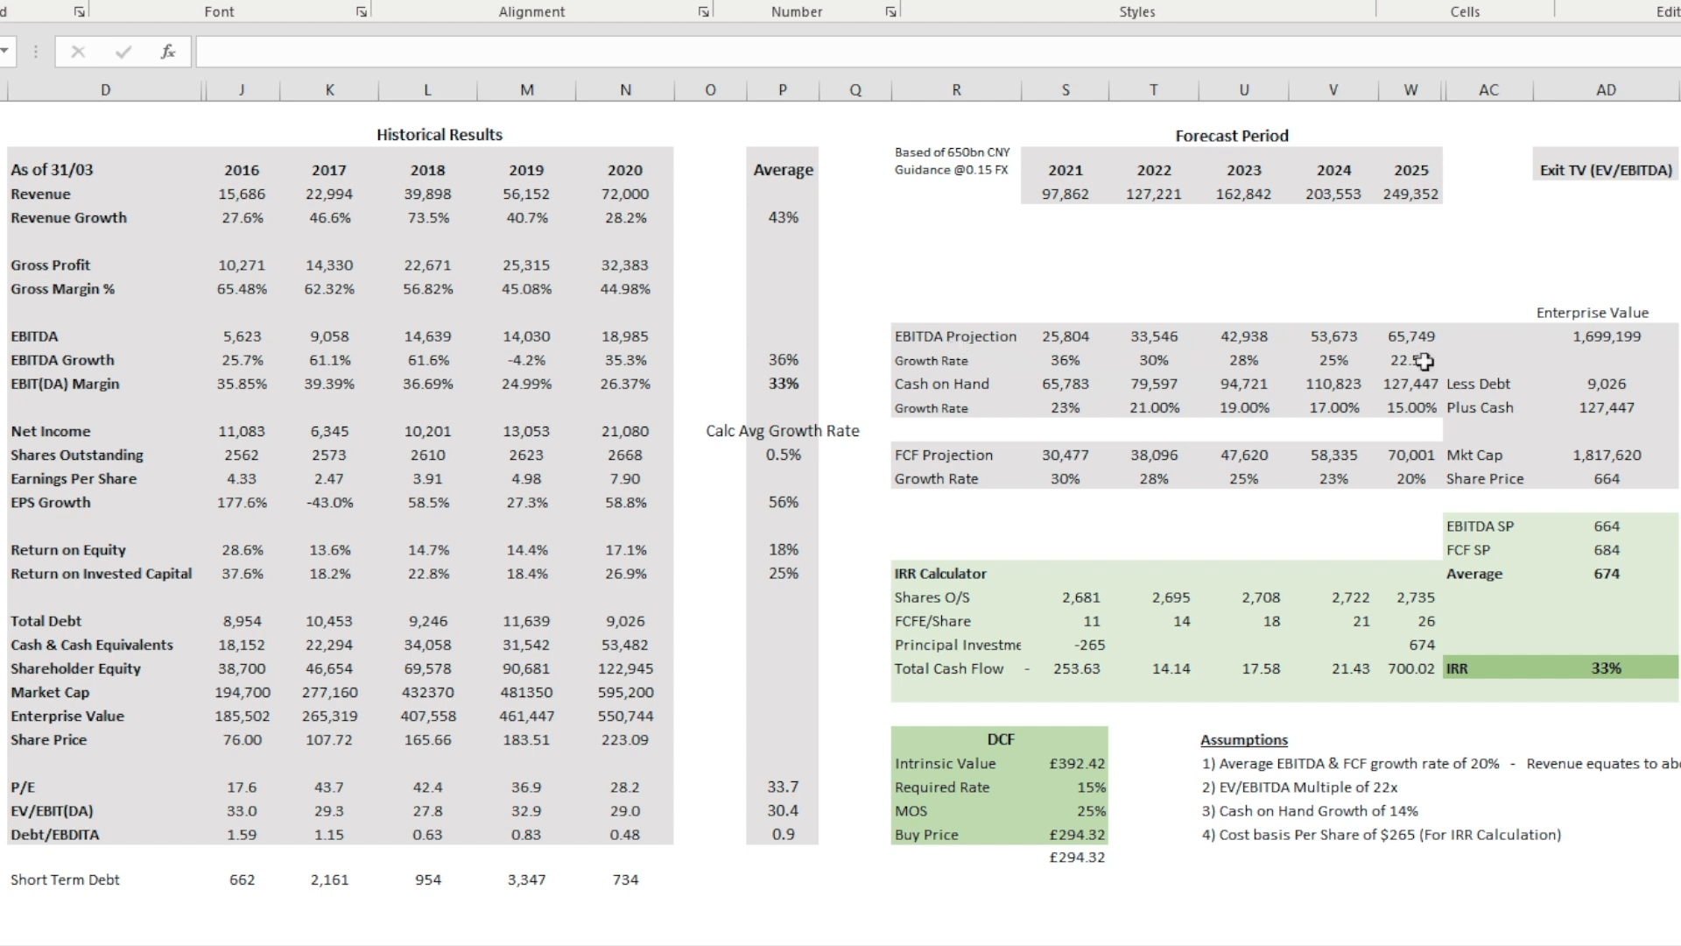
Step: Inspect the exit Enterprise Value, Mkt Cap and Share Price formulas in the five-year EBITDA forecast
{"action": "left_click", "coordinate": [1633, 340]}
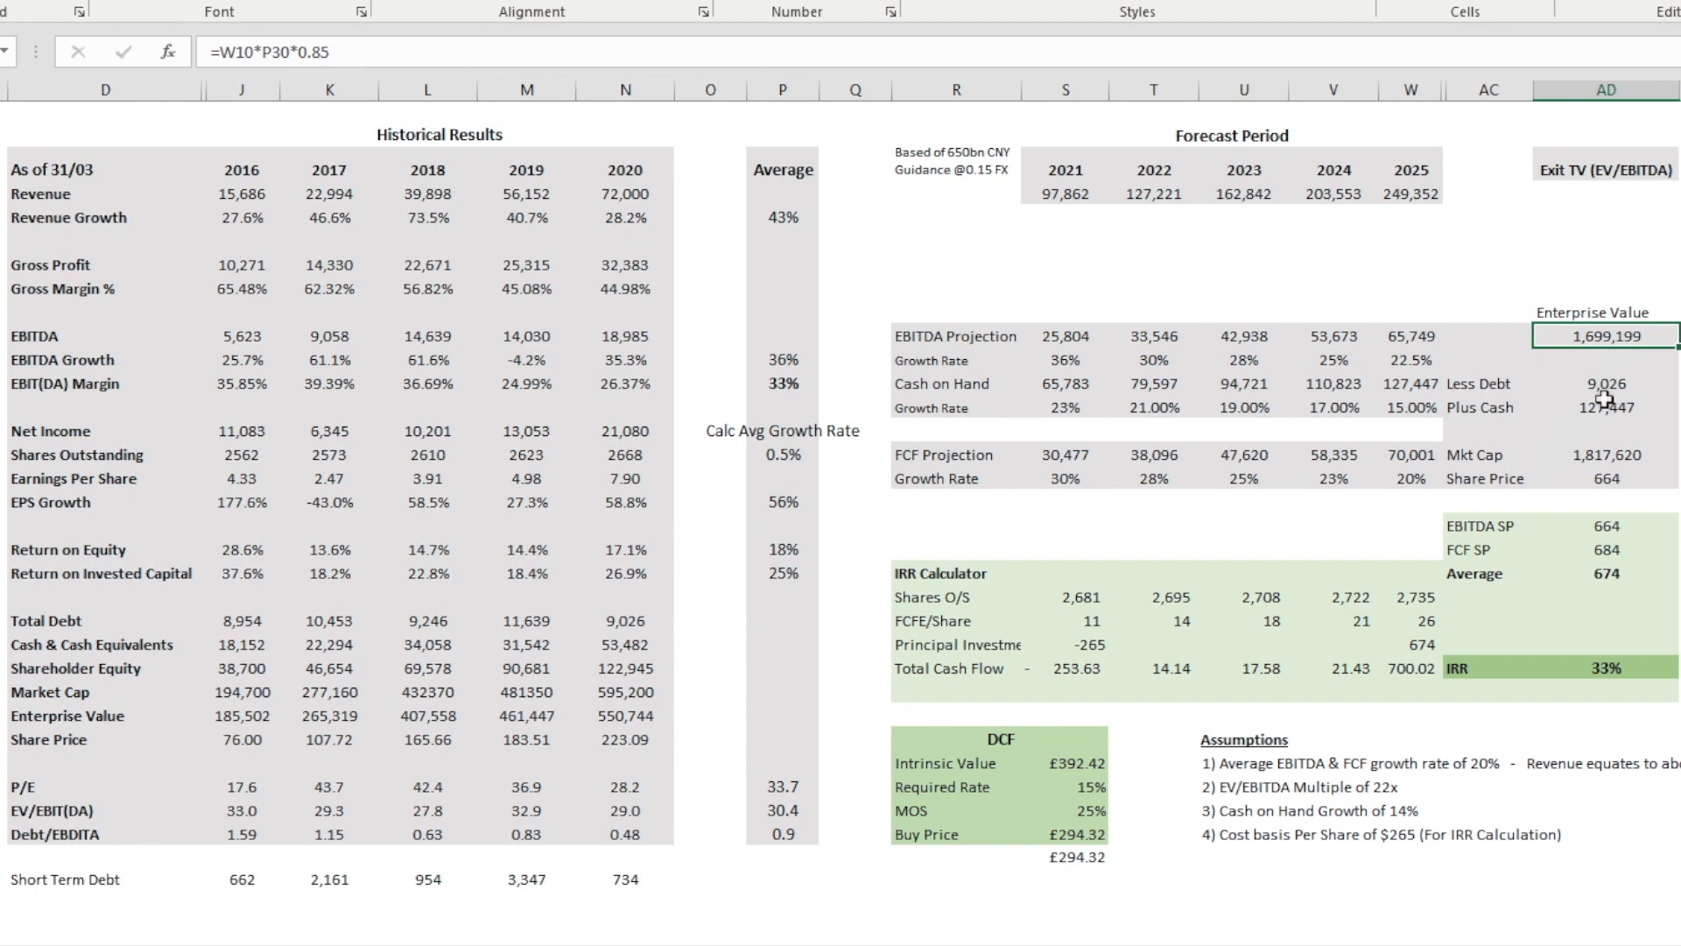
{"action": "left_click", "coordinate": [1605, 447]}
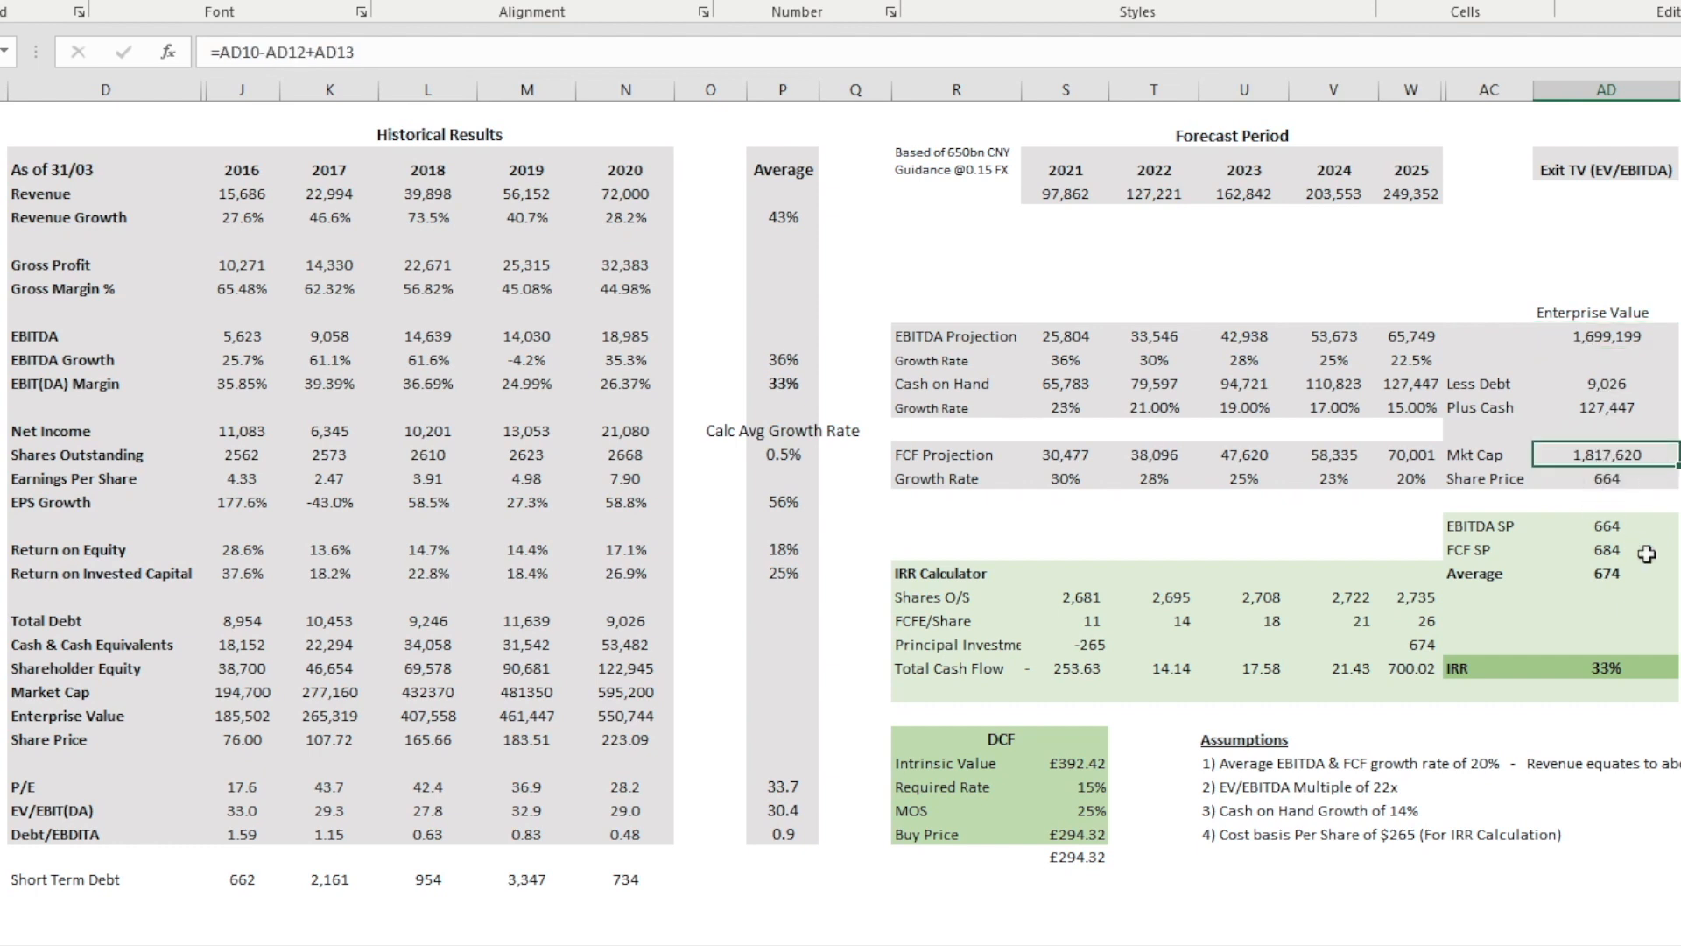
{"action": "left_click", "coordinate": [1632, 473]}
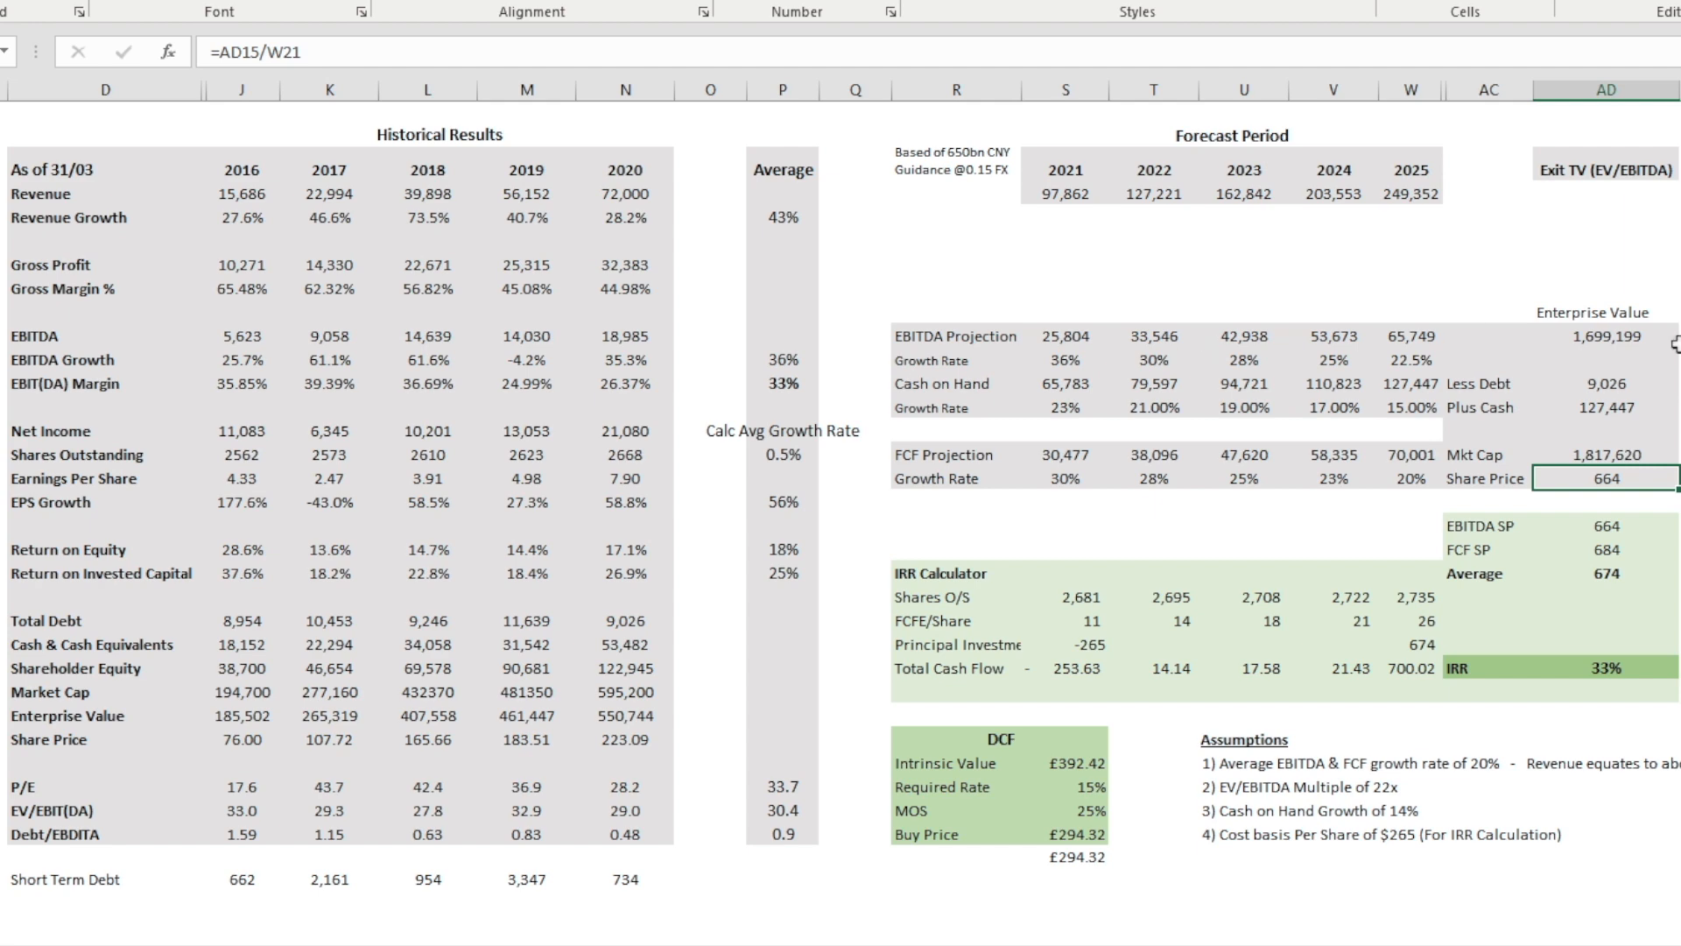
Step: Examine the FCF-based exit value formula and the average FCF Yield formula it uses in the lower cash flow section
{"action": "scroll", "coordinate": [840, 517], "scroll_direction": "down", "scroll_amount": 1}
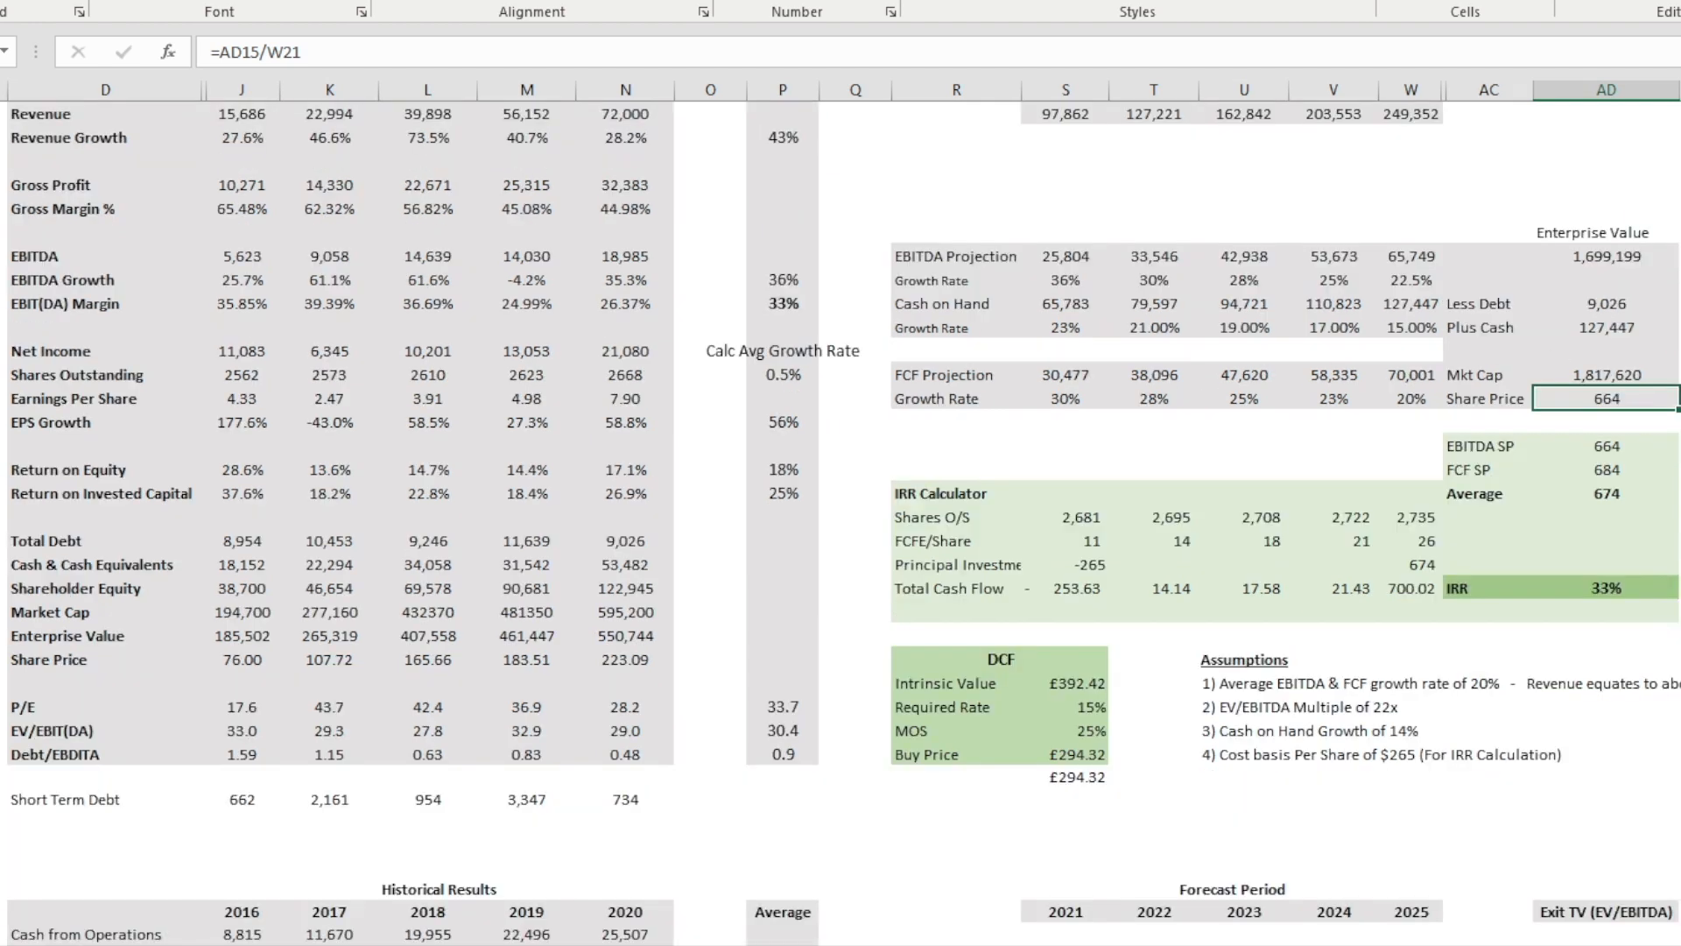
{"action": "scroll", "coordinate": [841, 517], "scroll_direction": "down", "scroll_amount": 4}
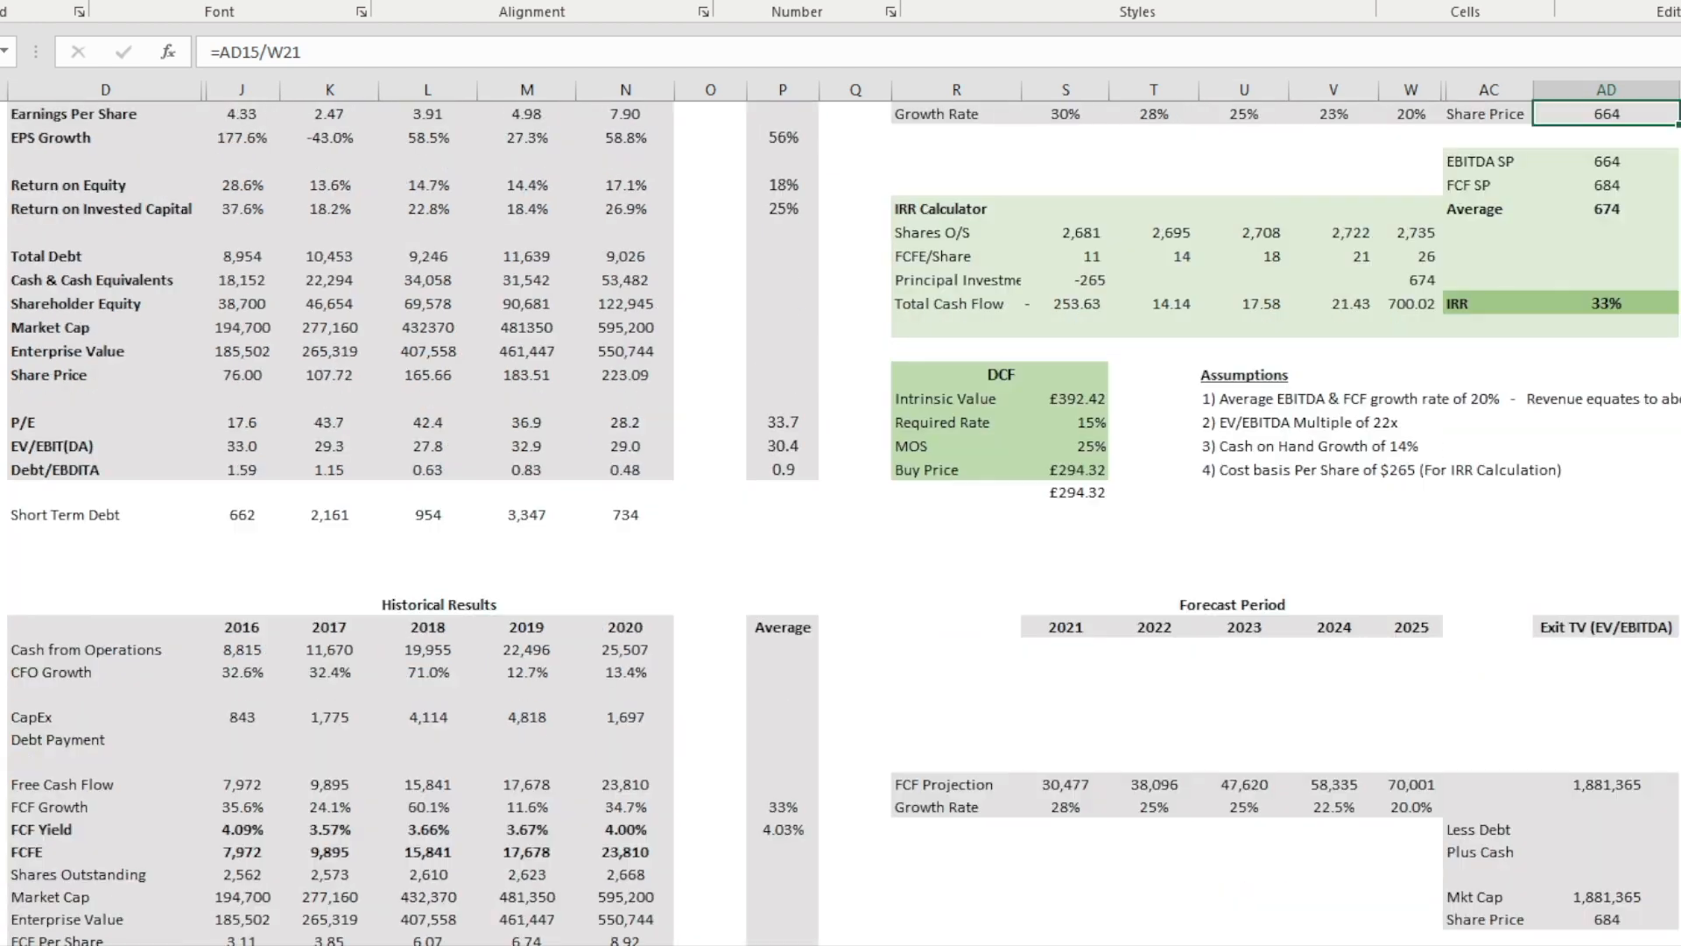
{"action": "left_click", "coordinate": [1634, 784]}
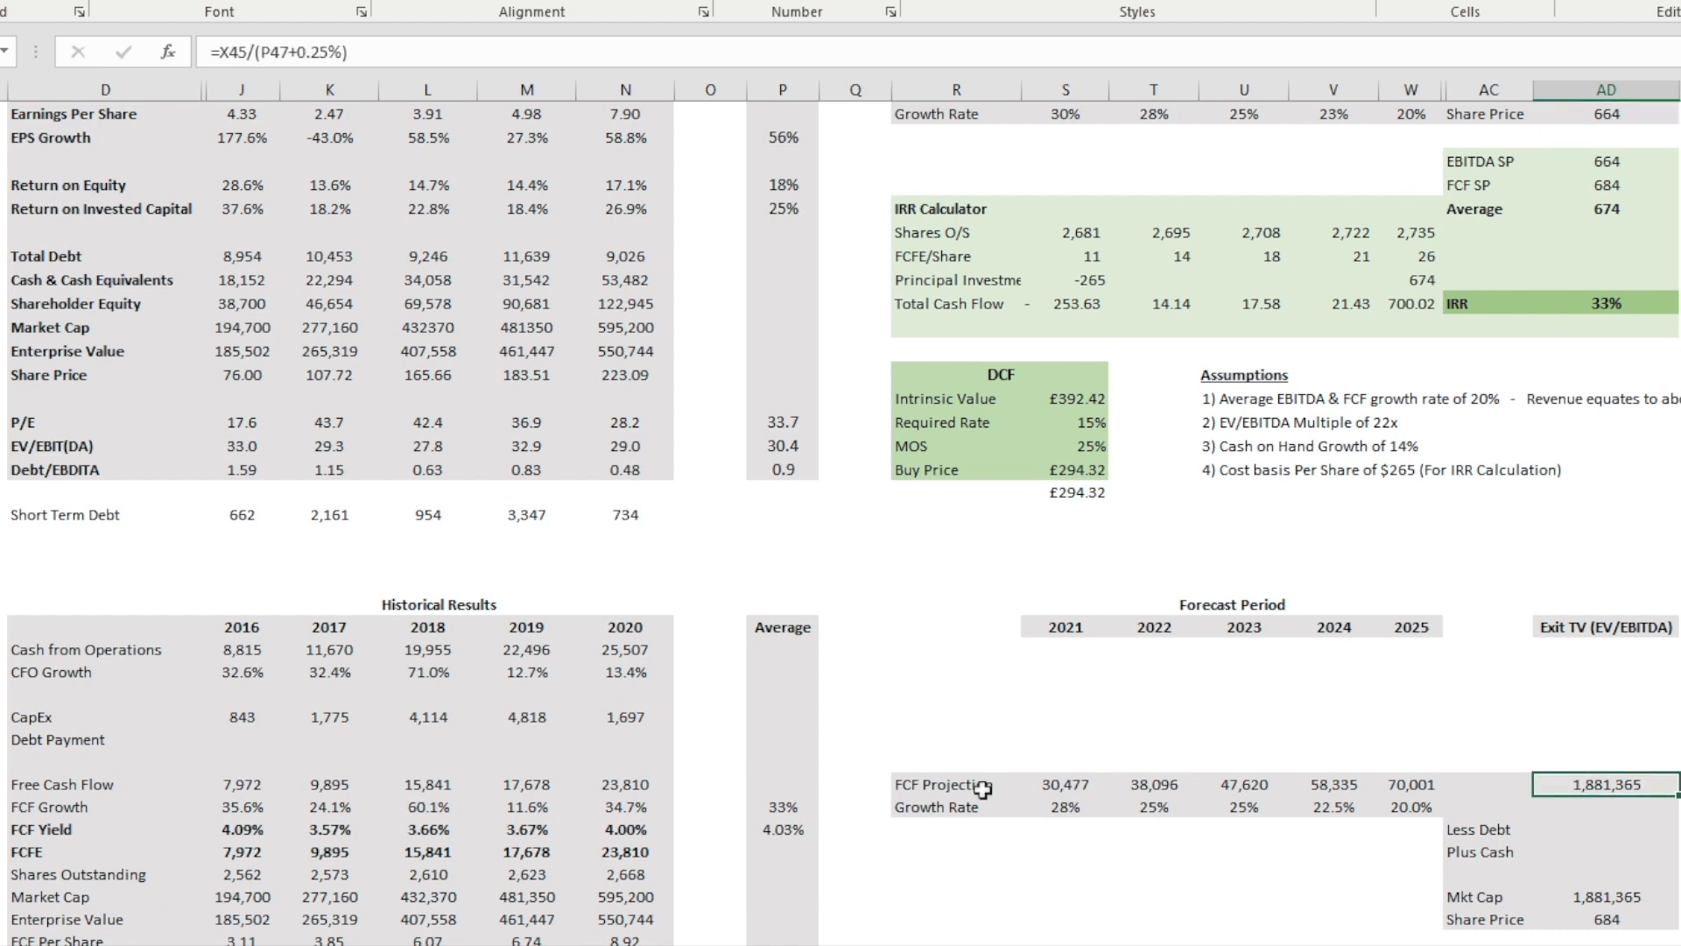
{"action": "left_click", "coordinate": [778, 830]}
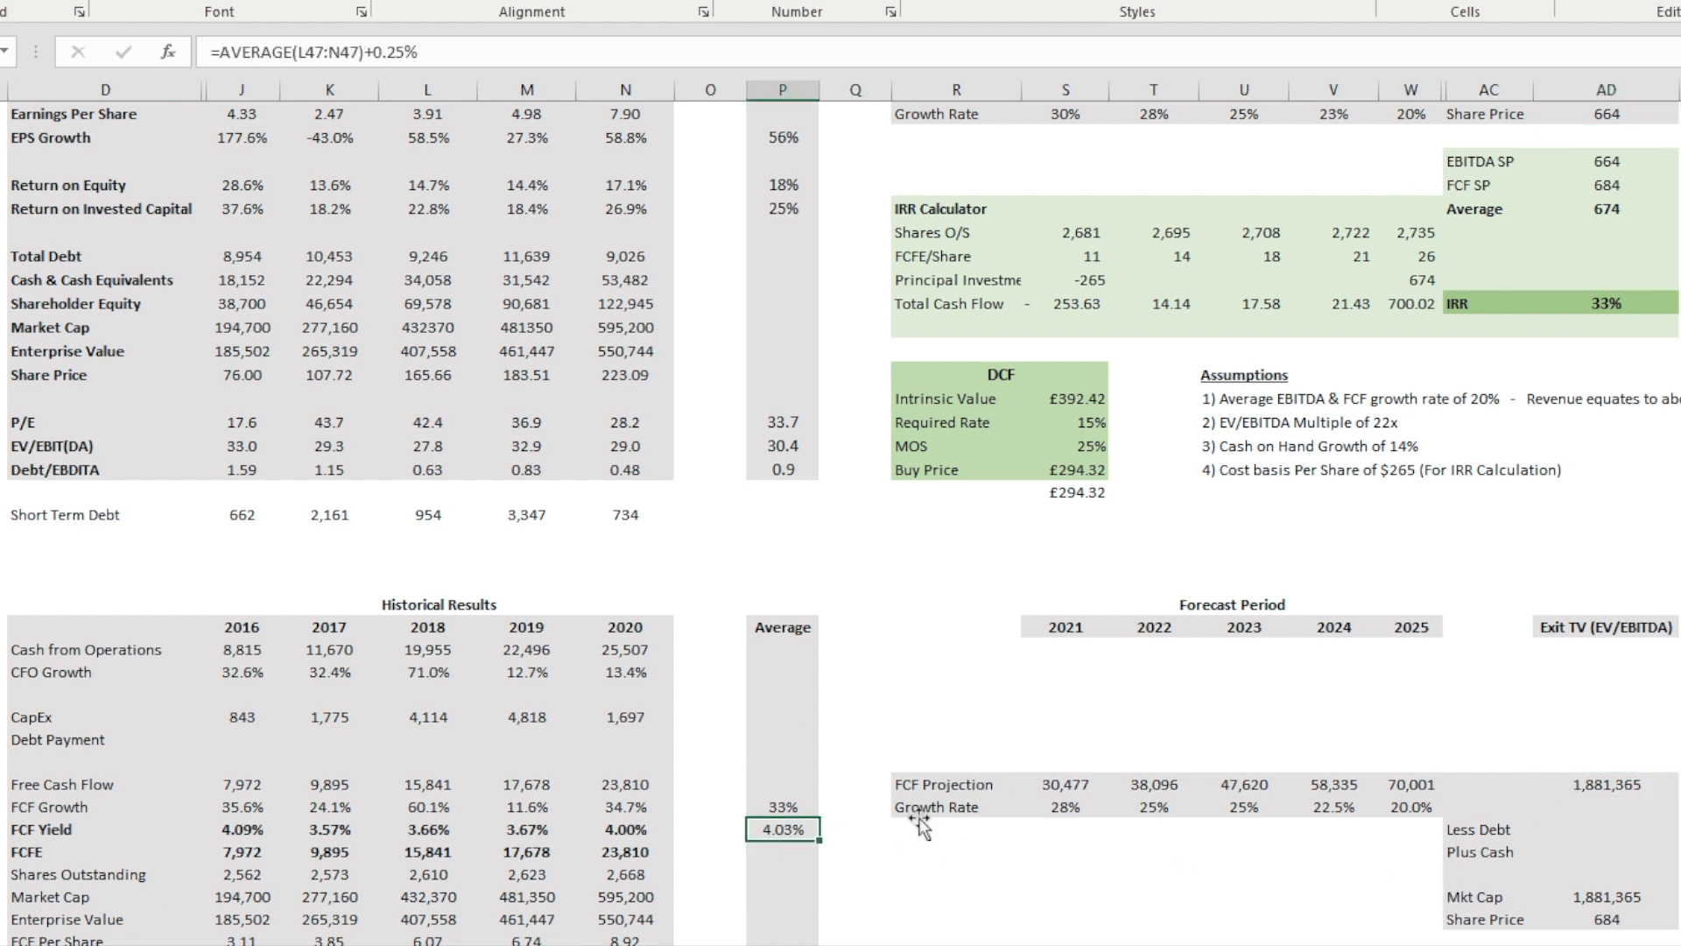
{"action": "left_click", "coordinate": [1597, 782]}
{"action": "left_click", "coordinate": [790, 828]}
{"action": "scroll", "coordinate": [1674, 795], "scroll_direction": "up", "scroll_amount": 1}
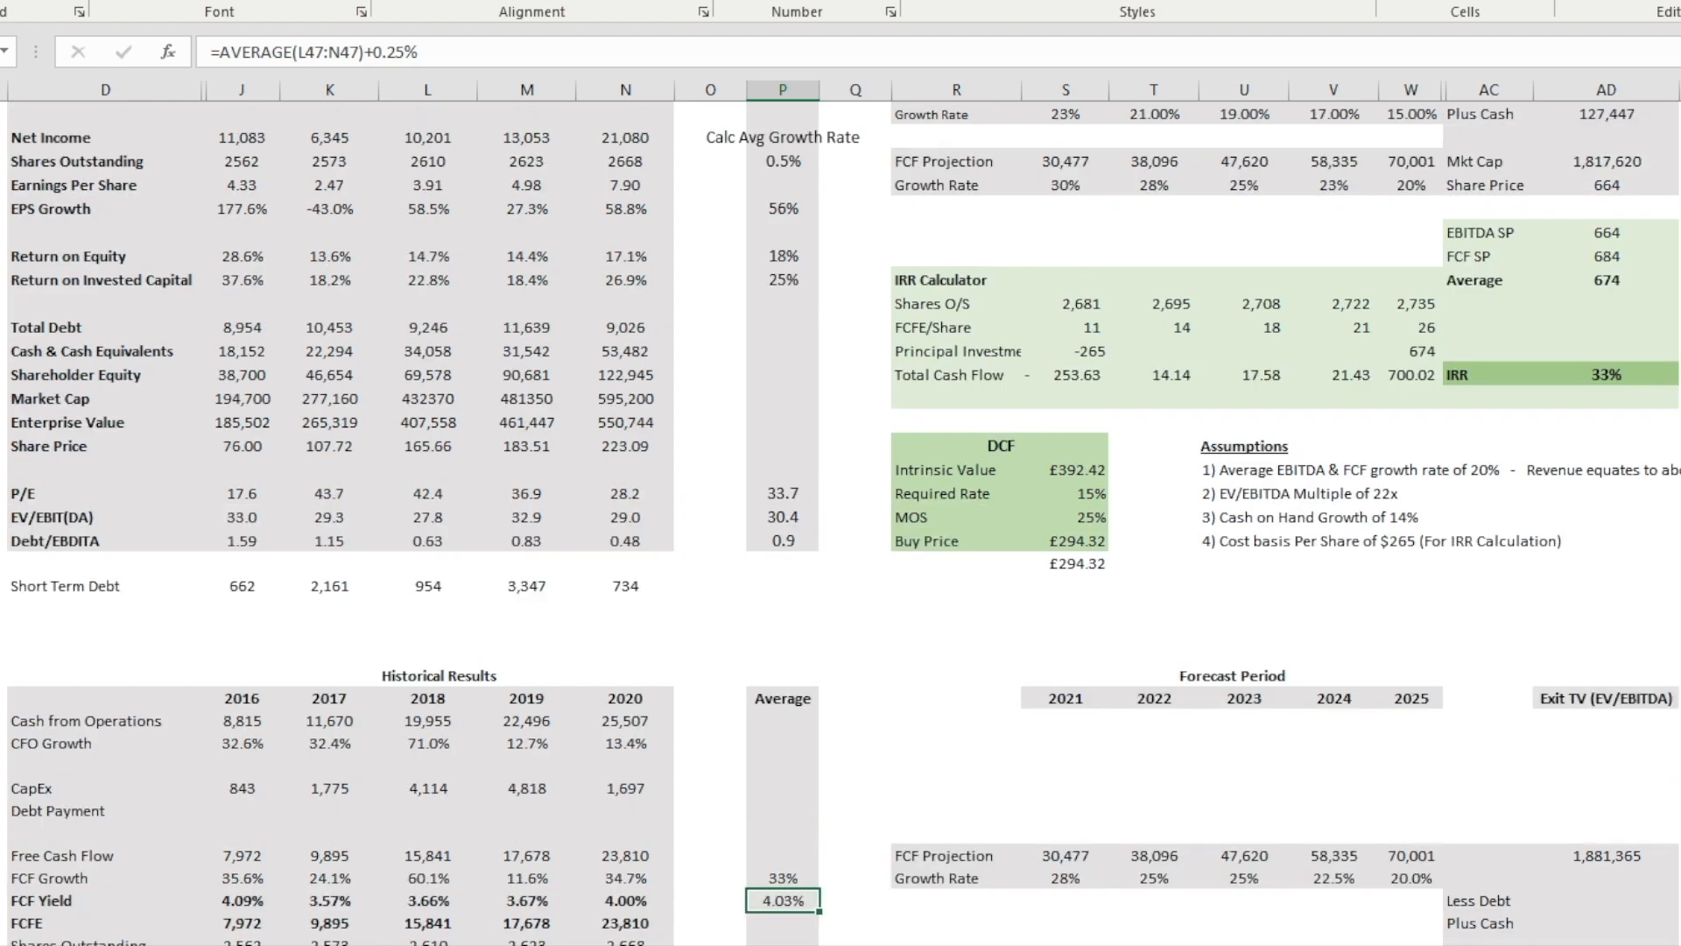
{"action": "scroll", "coordinate": [1674, 795], "scroll_direction": "up", "scroll_amount": 3}
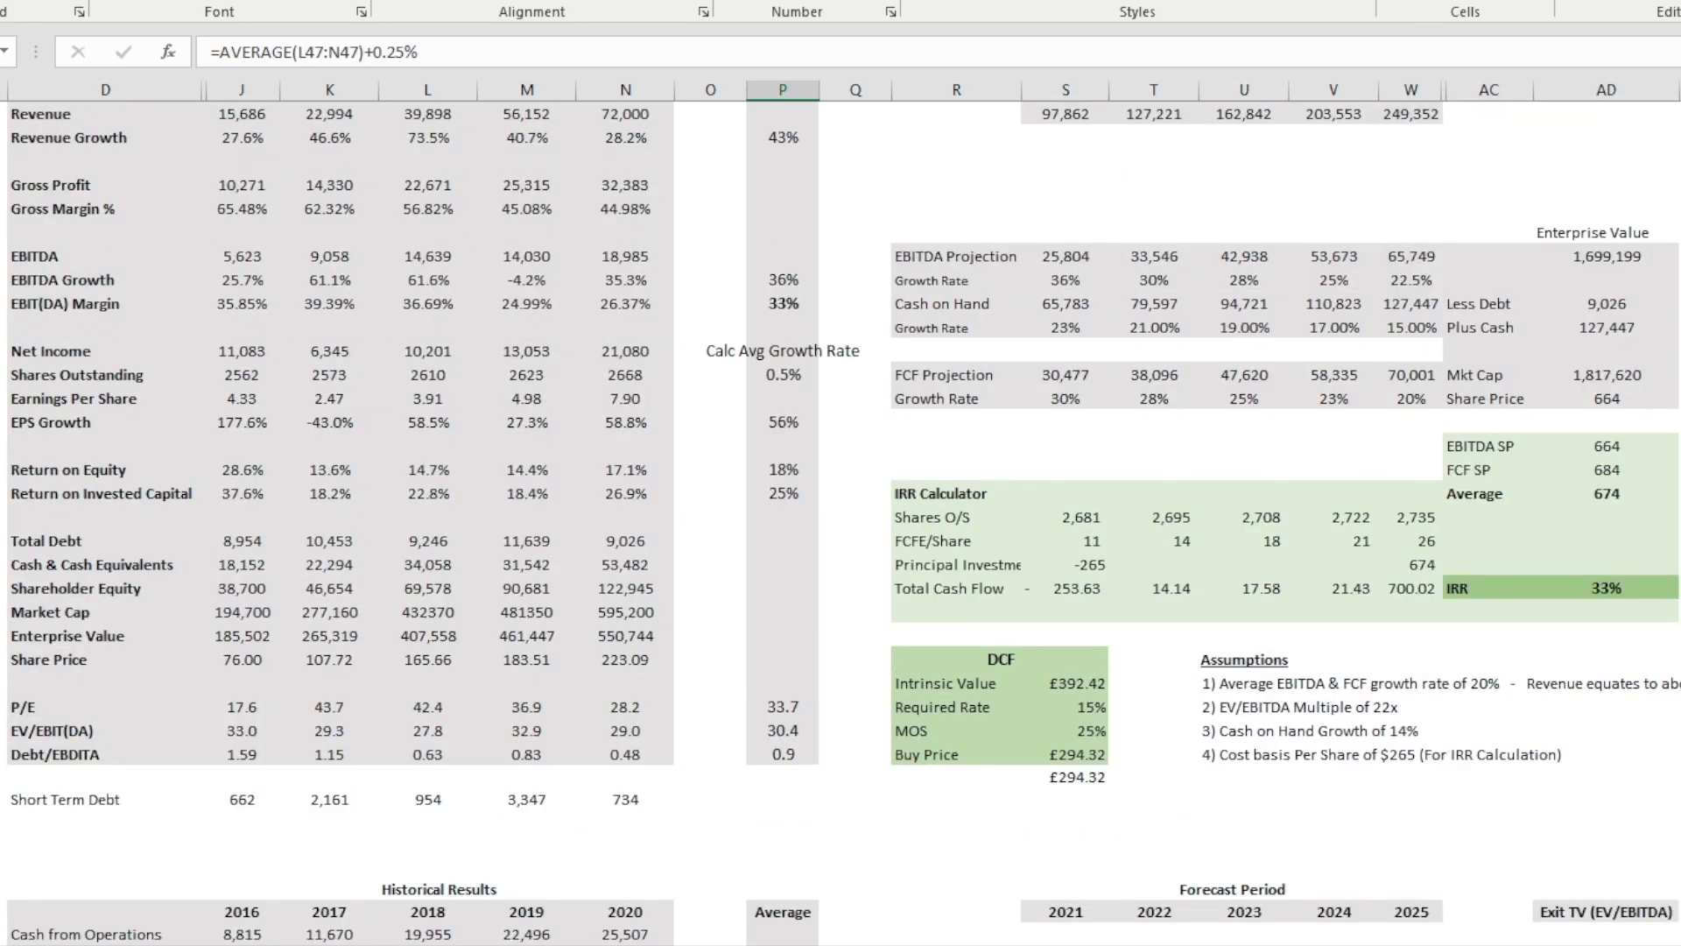
{"action": "scroll", "coordinate": [1674, 795], "scroll_direction": "up", "scroll_amount": 1}
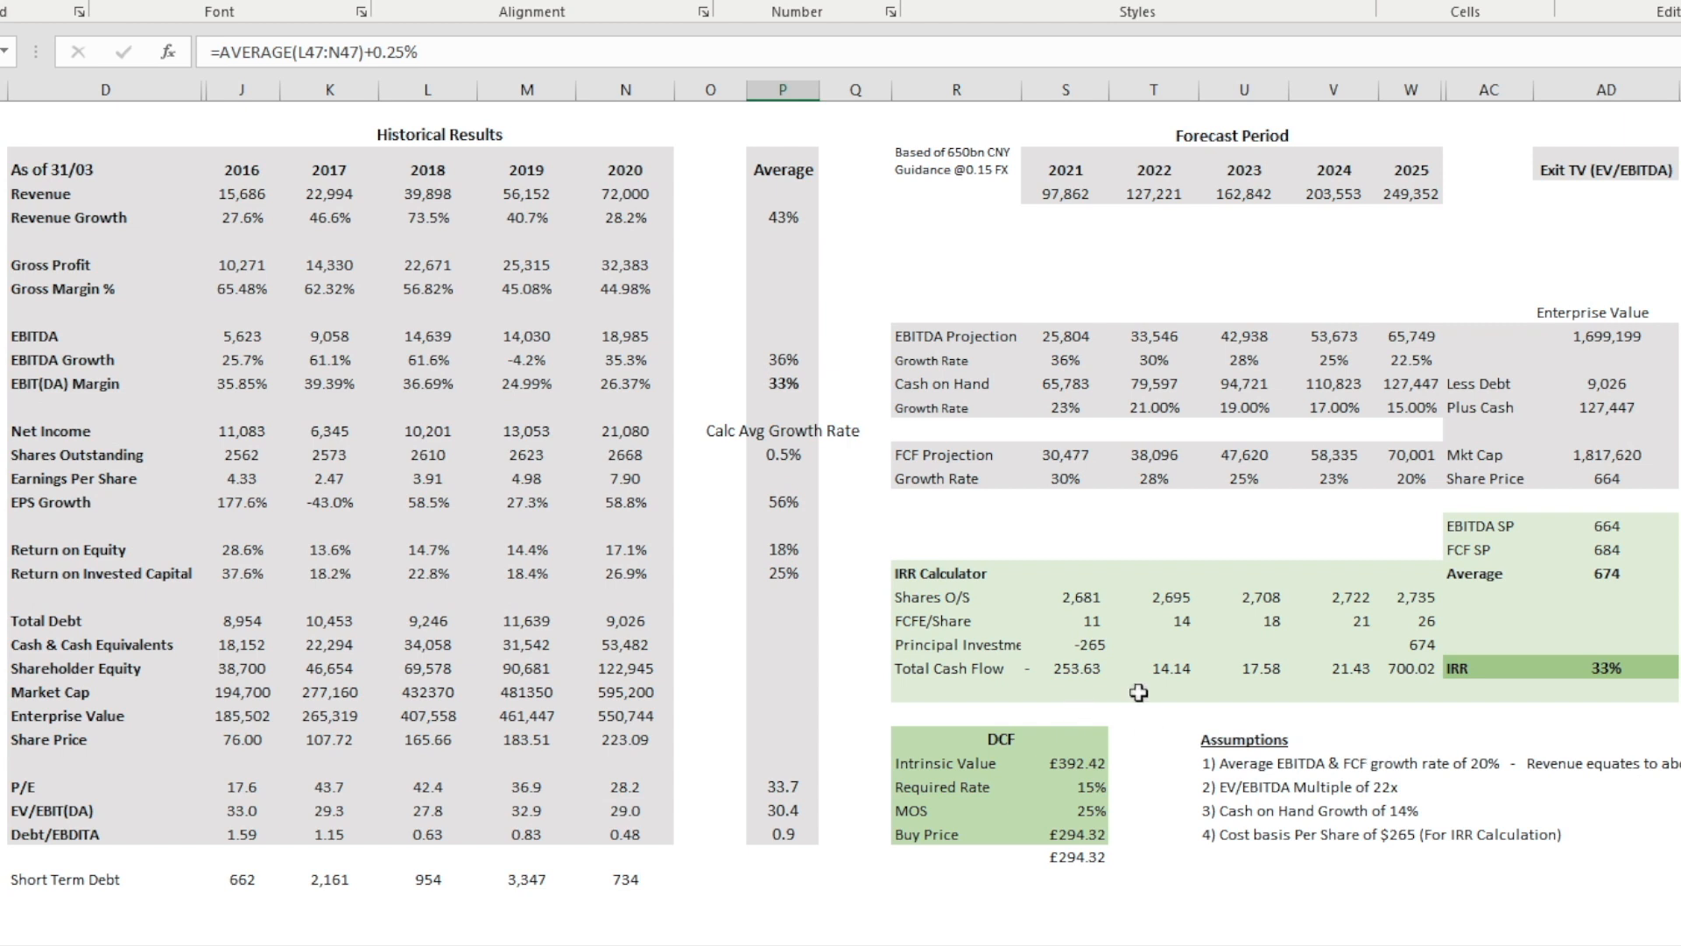
Step: Check the average exit share price formula, the IRR formula and the 2021 principal investment in the five-year model
{"action": "left_click", "coordinate": [1589, 574]}
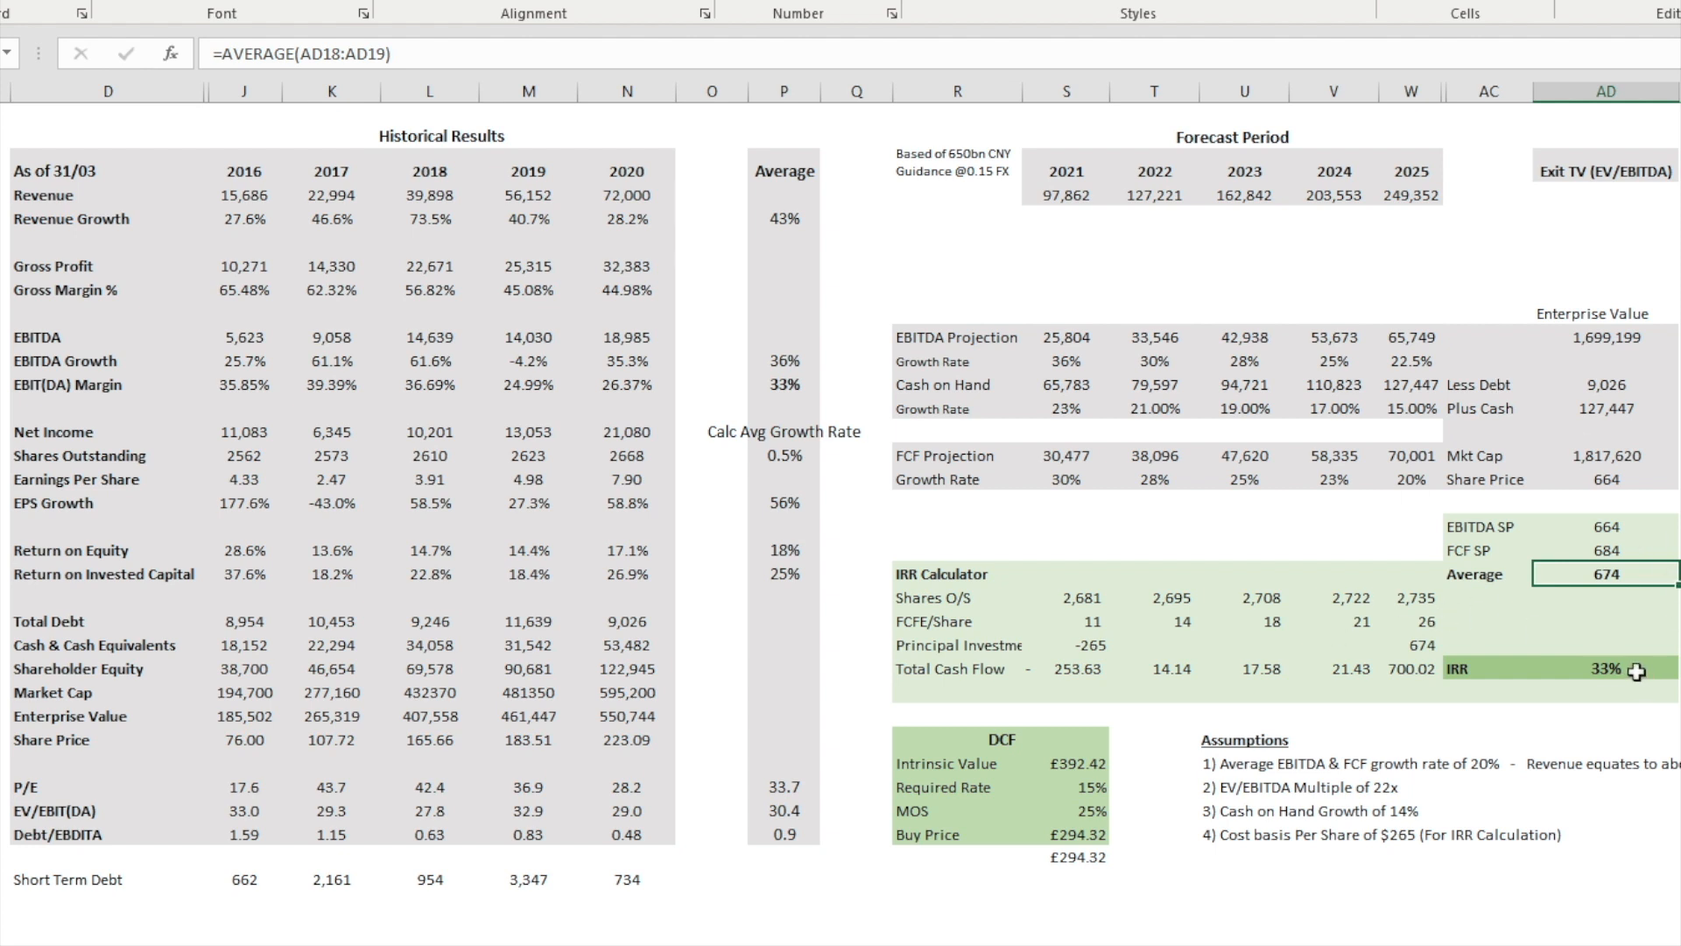
{"action": "left_click", "coordinate": [1574, 670]}
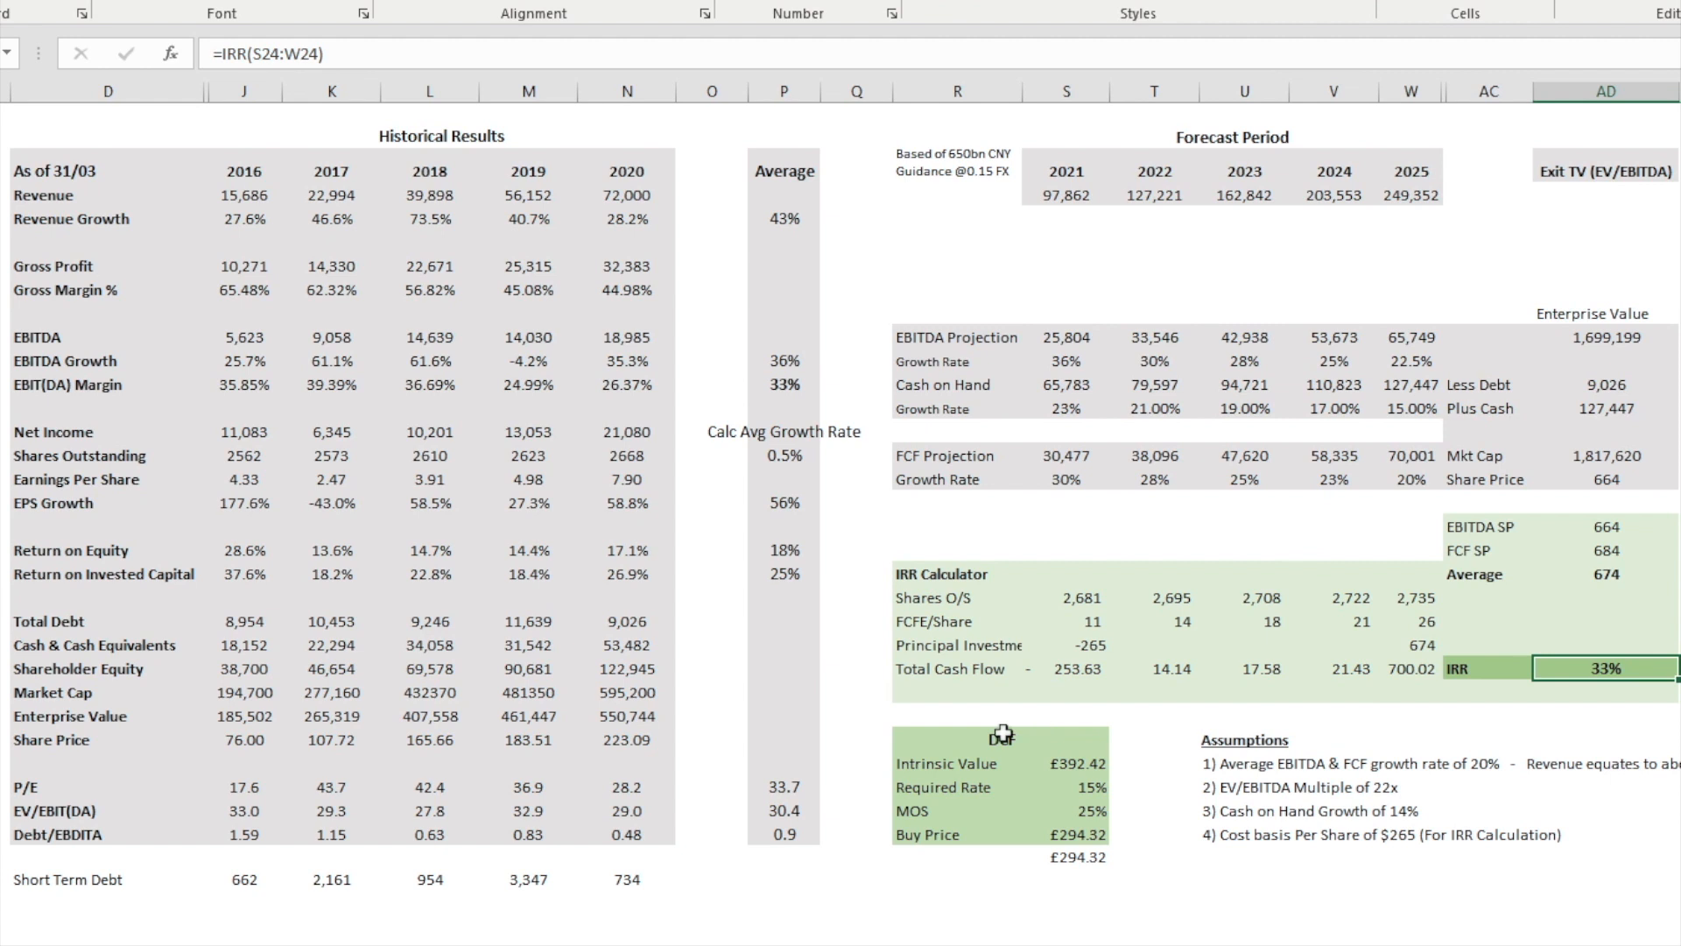
{"action": "left_click", "coordinate": [1086, 645]}
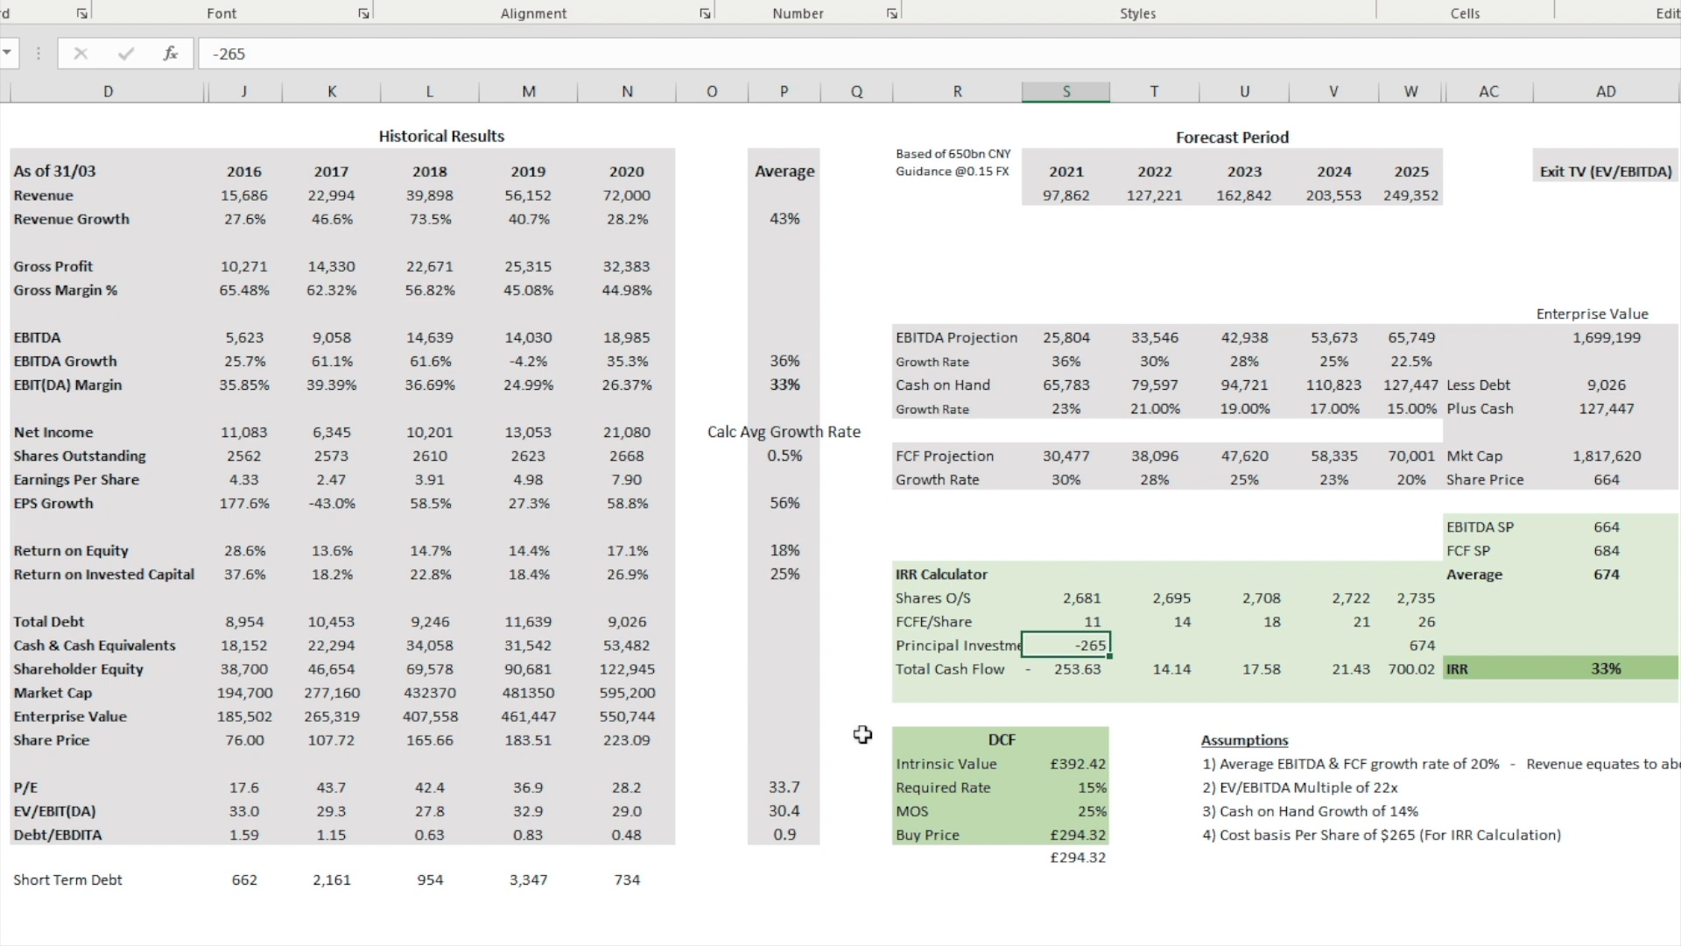
Step: Inspect the Intrinsic Value NPV formula and trace its Required Rate, FCFE/Share and 2025 Total Cash Flow inputs
{"action": "left_click", "coordinate": [1077, 787]}
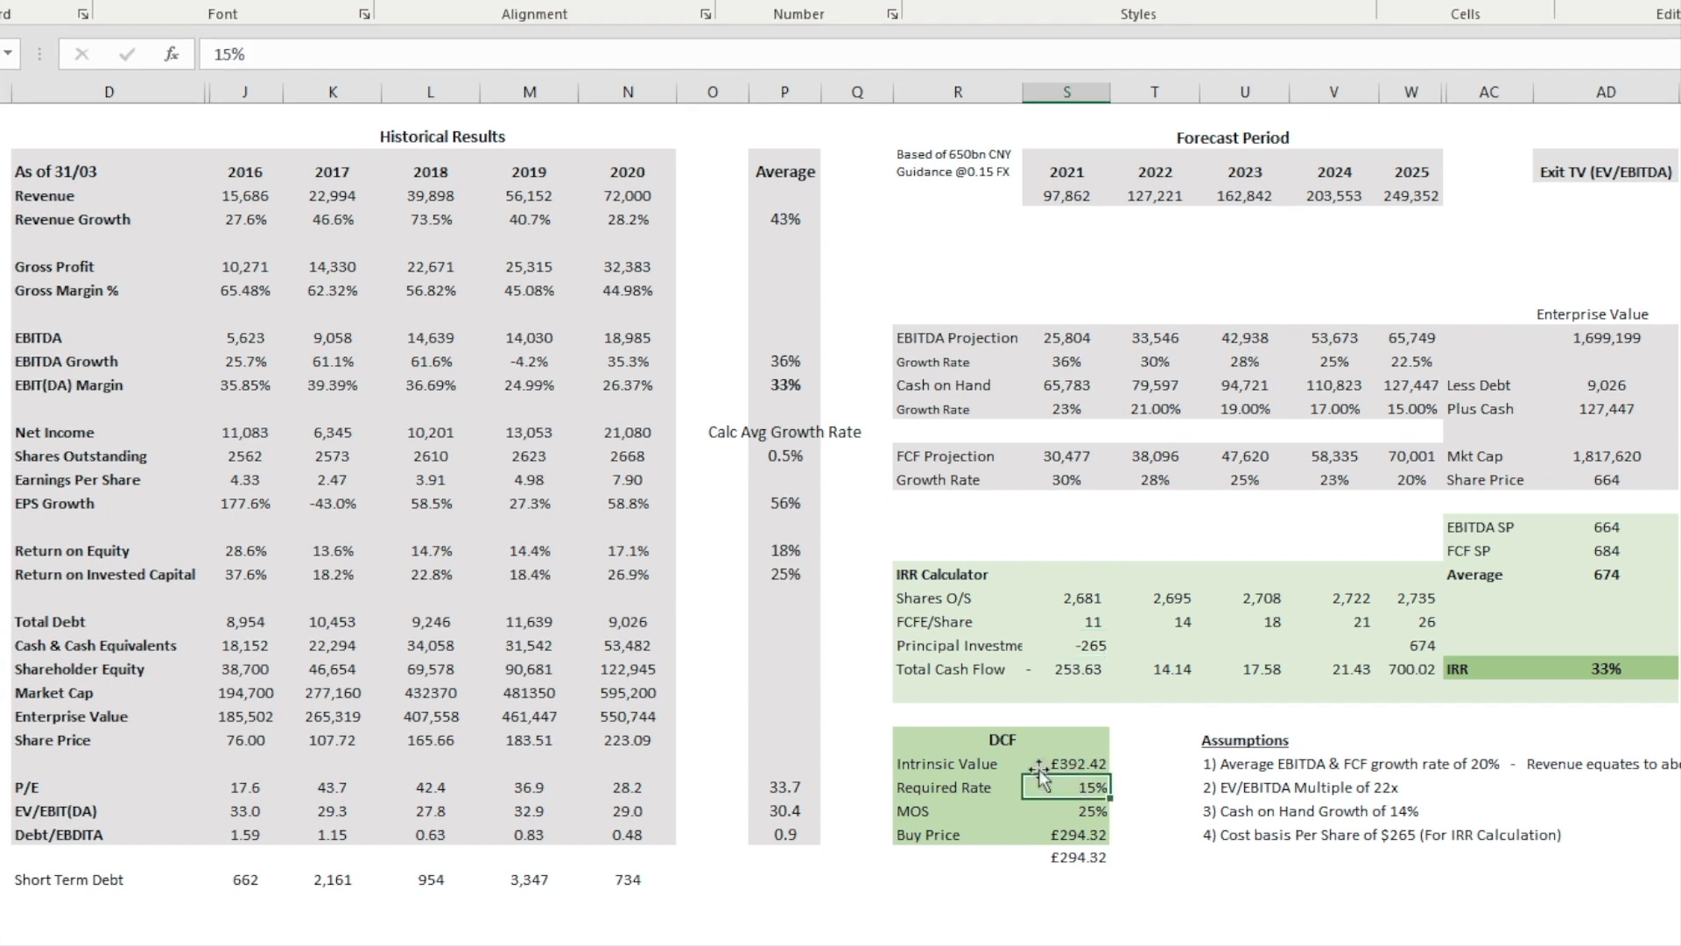
{"action": "left_click", "coordinate": [956, 761]}
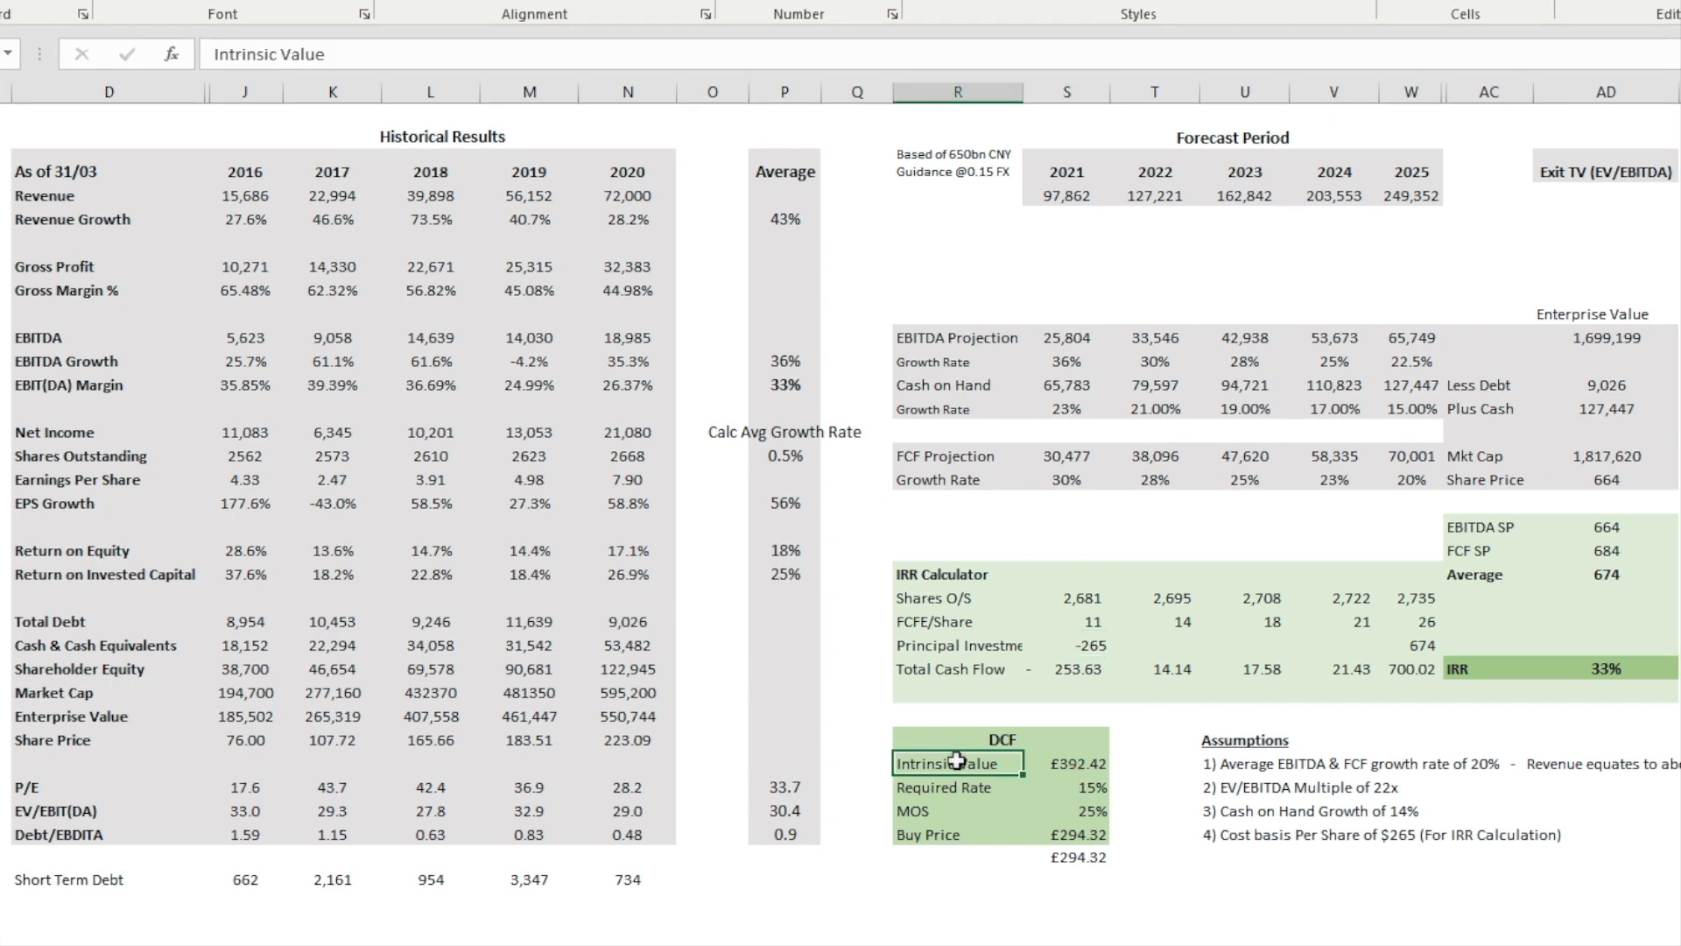
{"action": "left_click", "coordinate": [1092, 766]}
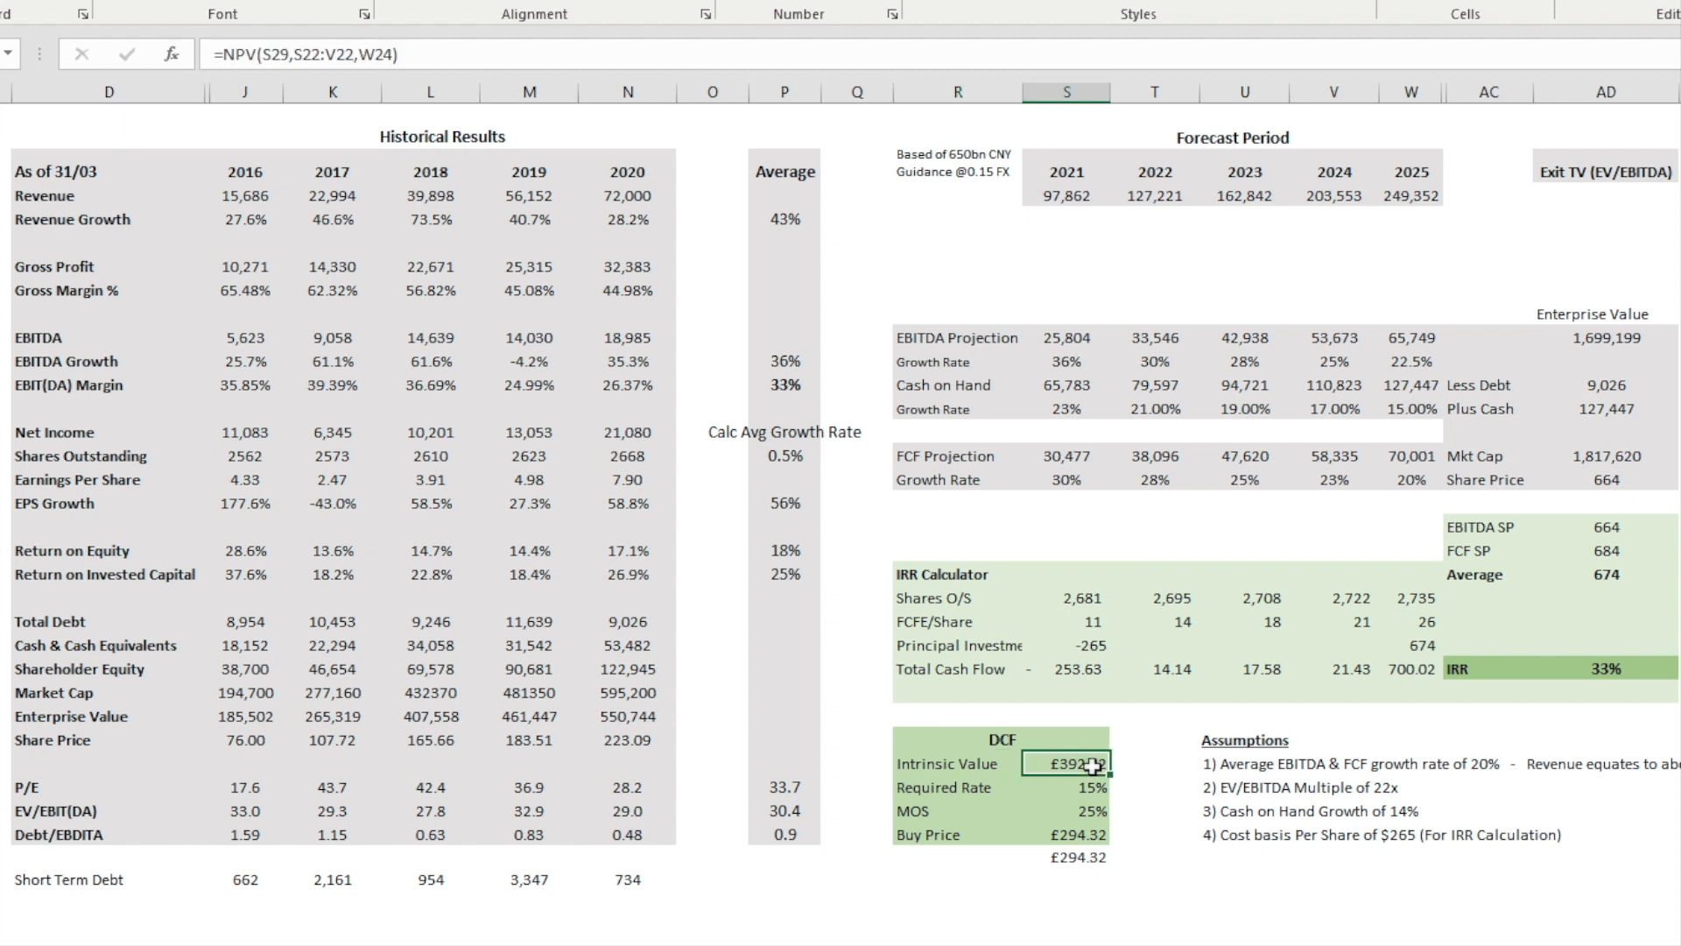
{"action": "key", "text": "Down"}
{"action": "key", "text": "Down"}
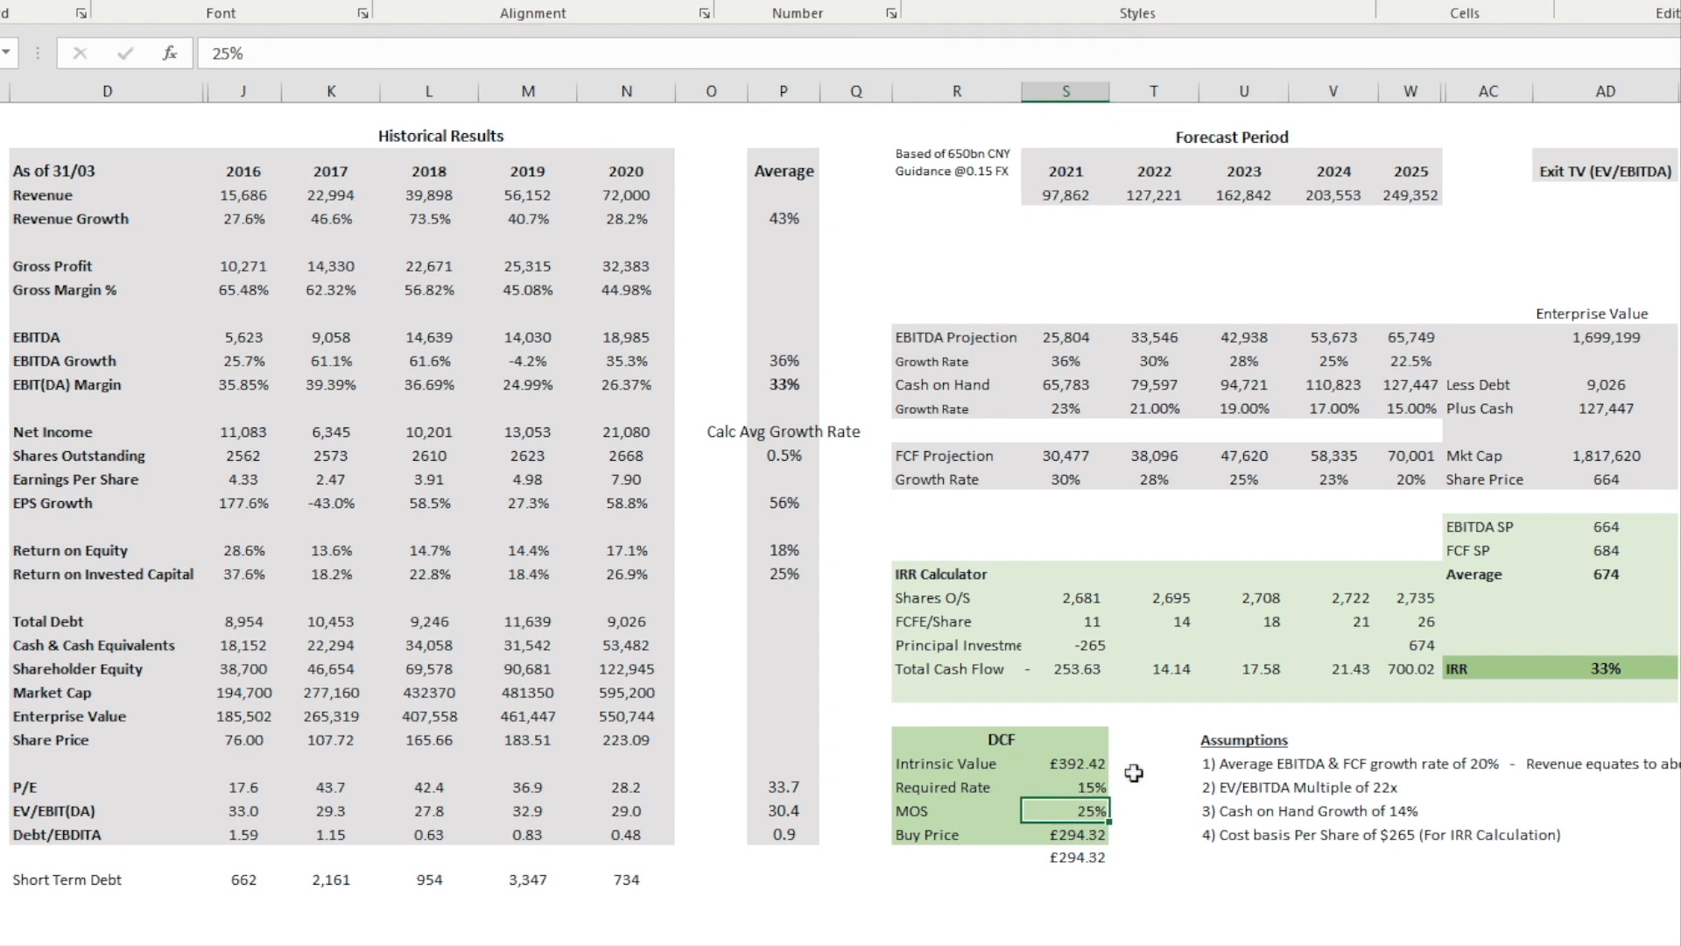
{"action": "left_click", "coordinate": [1058, 785]}
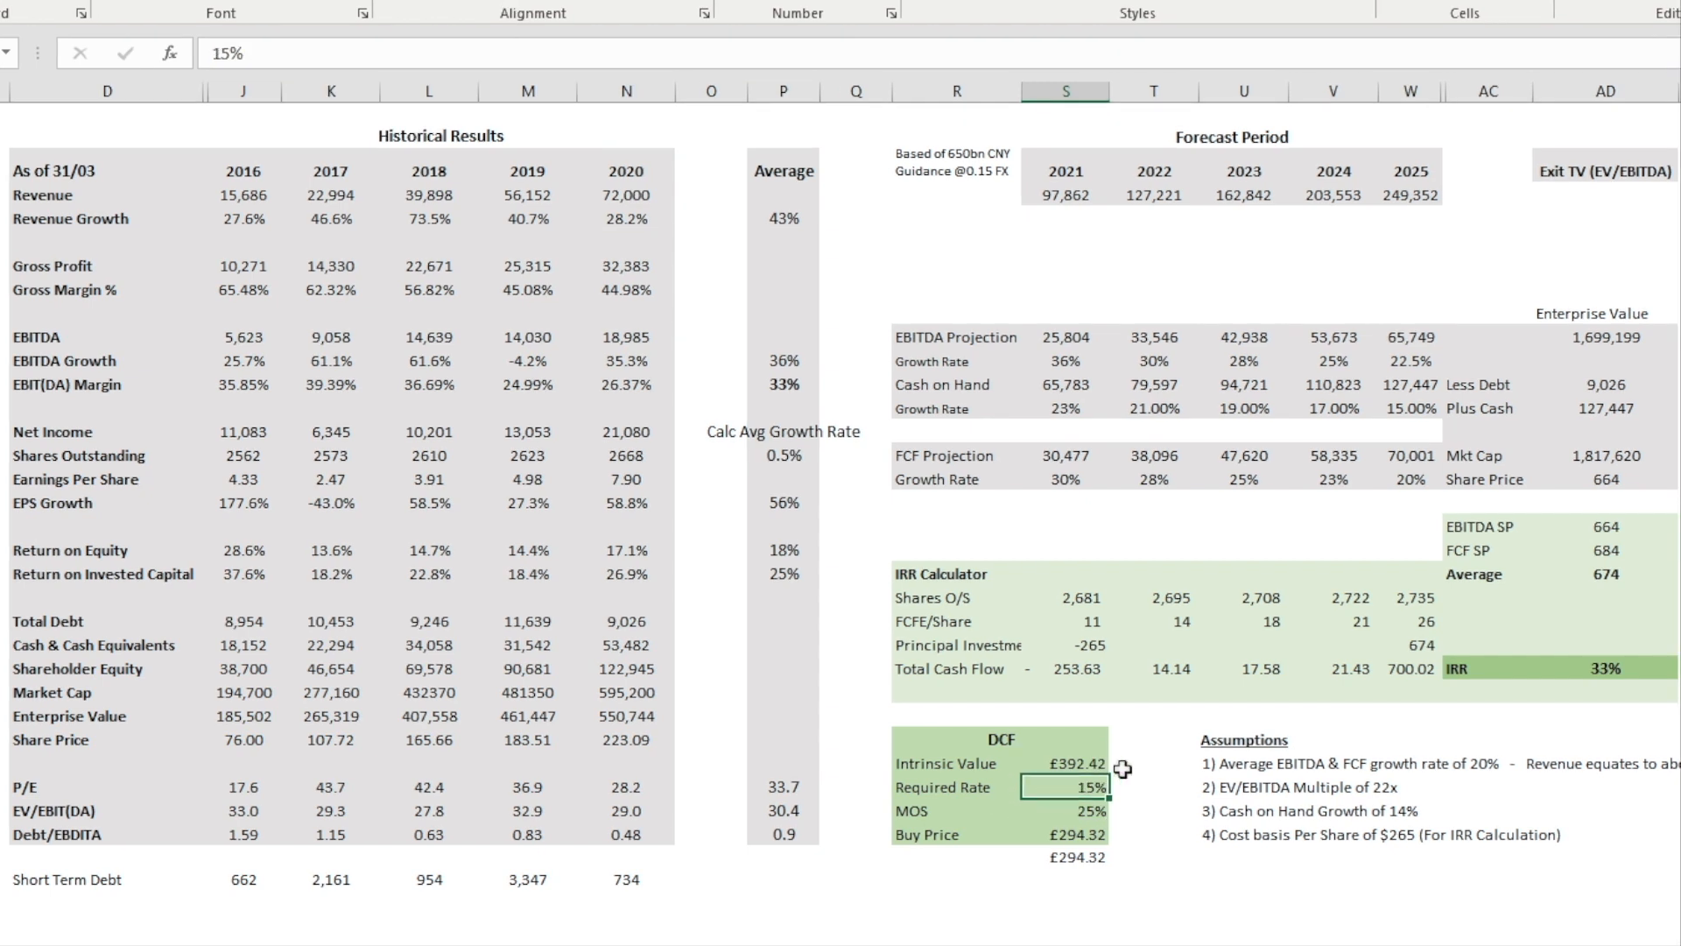
{"action": "left_click_drag", "start_coordinate": [1428, 665], "coordinate": [1077, 669]}
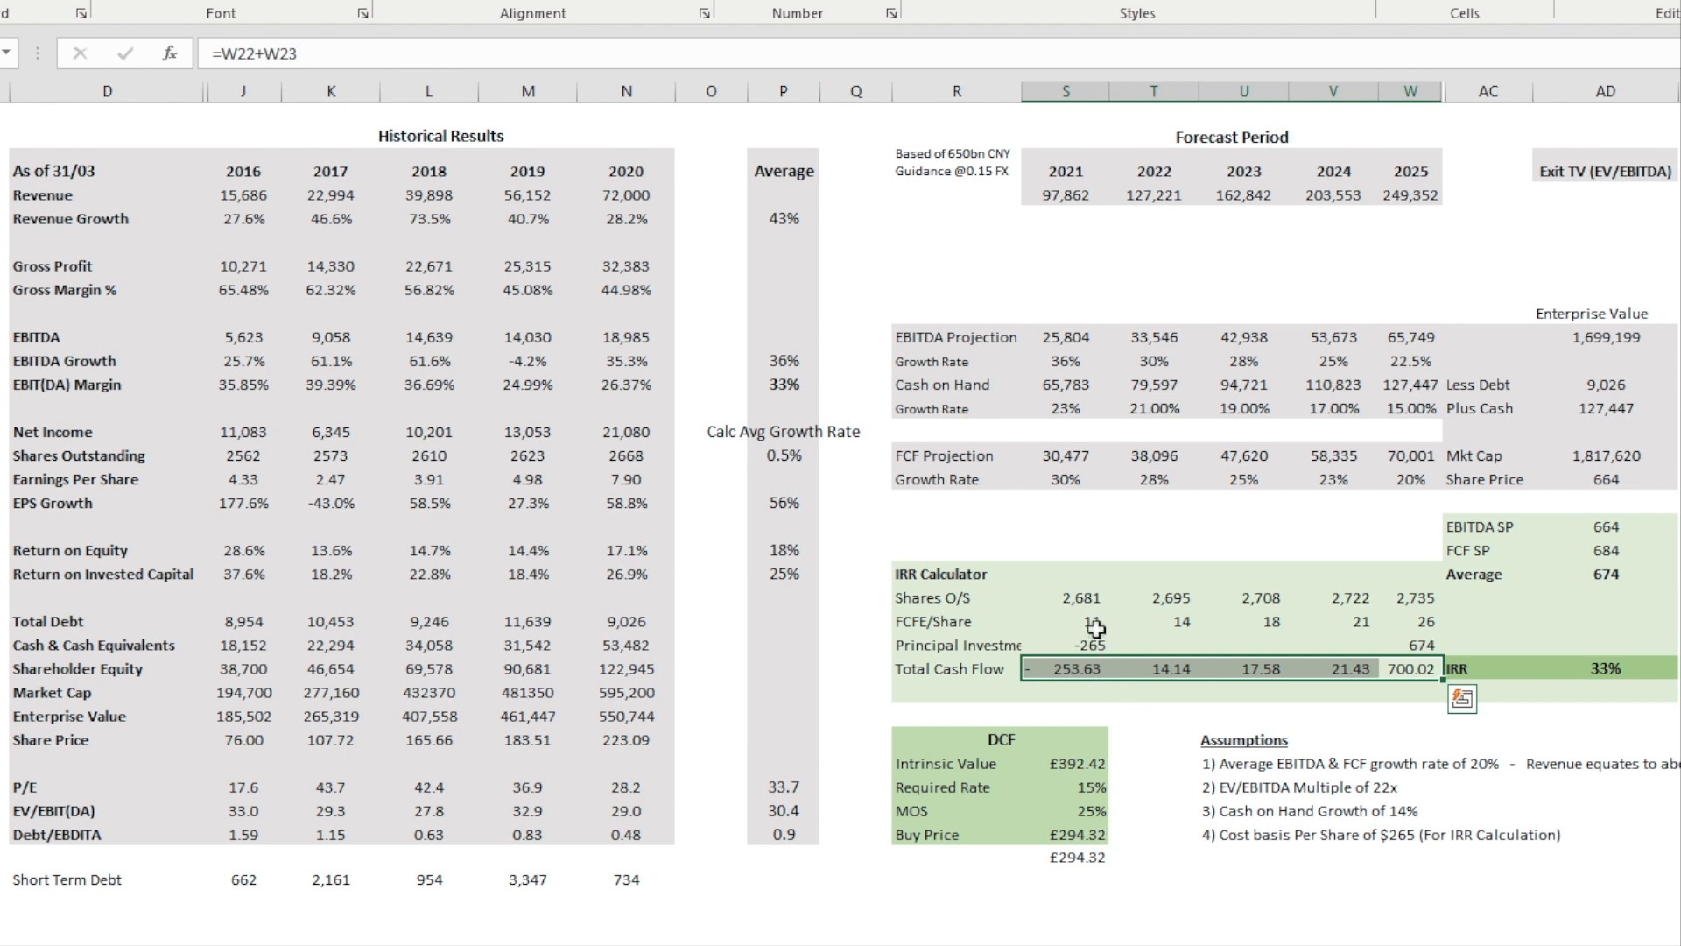
{"action": "left_click_drag", "start_coordinate": [1095, 624], "coordinate": [1366, 623]}
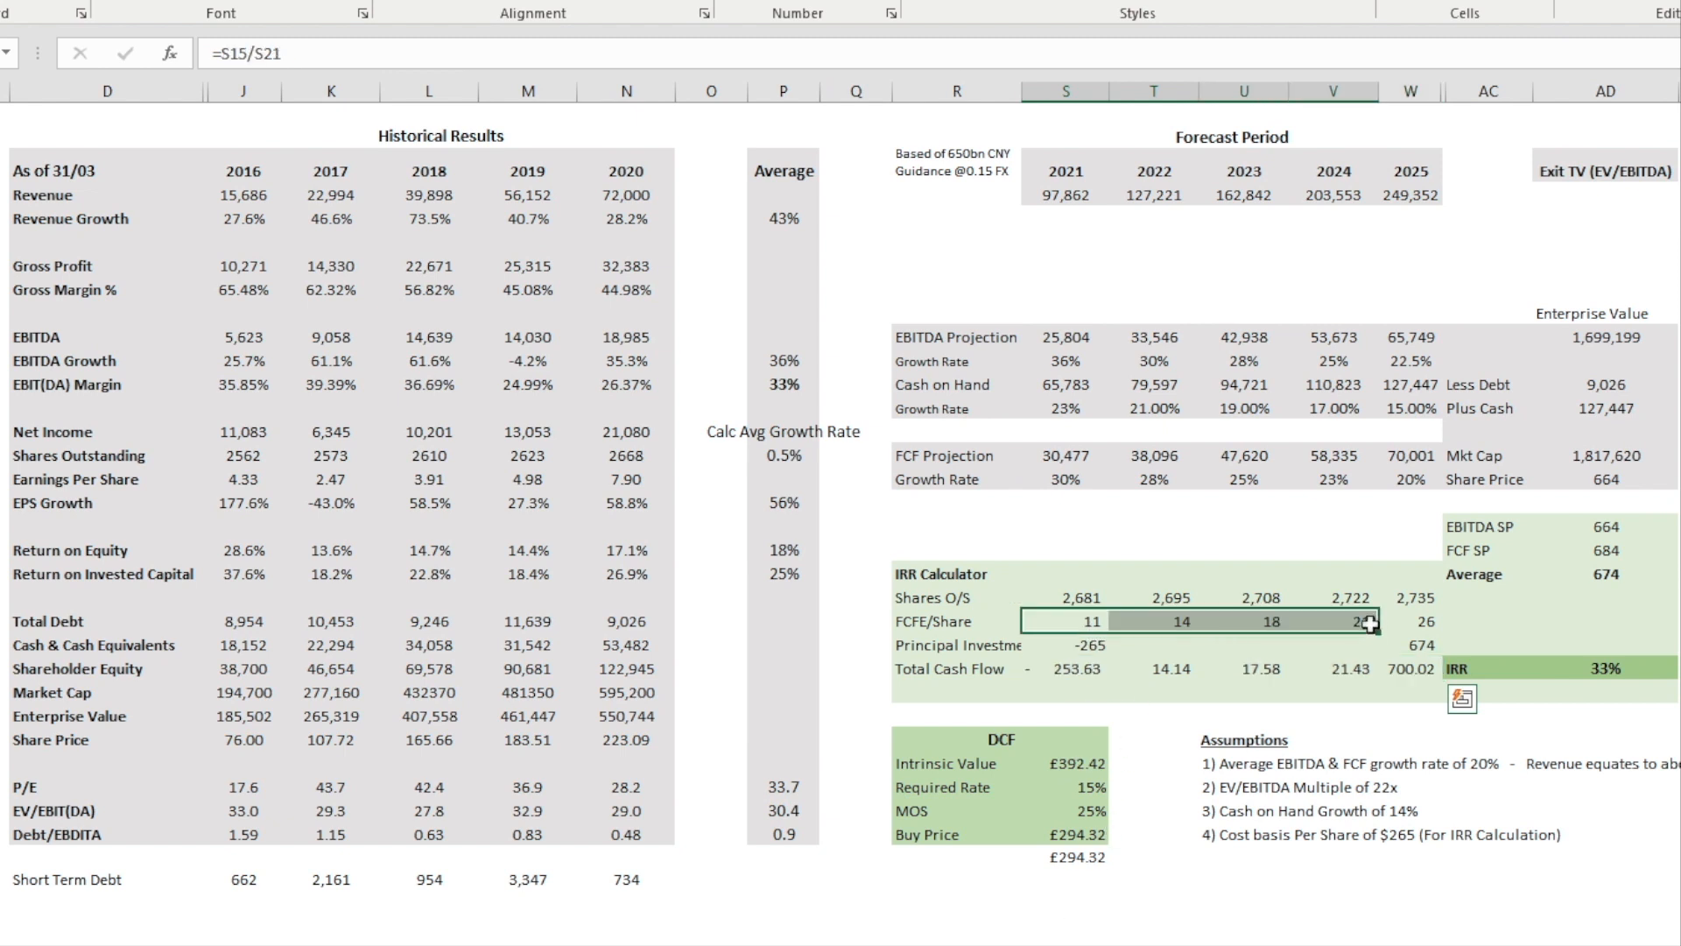
{"action": "left_click", "coordinate": [1419, 670]}
Step: Check the MOS value and the Buy Price formula in the five-year DCF block, leaving both as they are
{"action": "left_click", "coordinate": [1101, 805]}
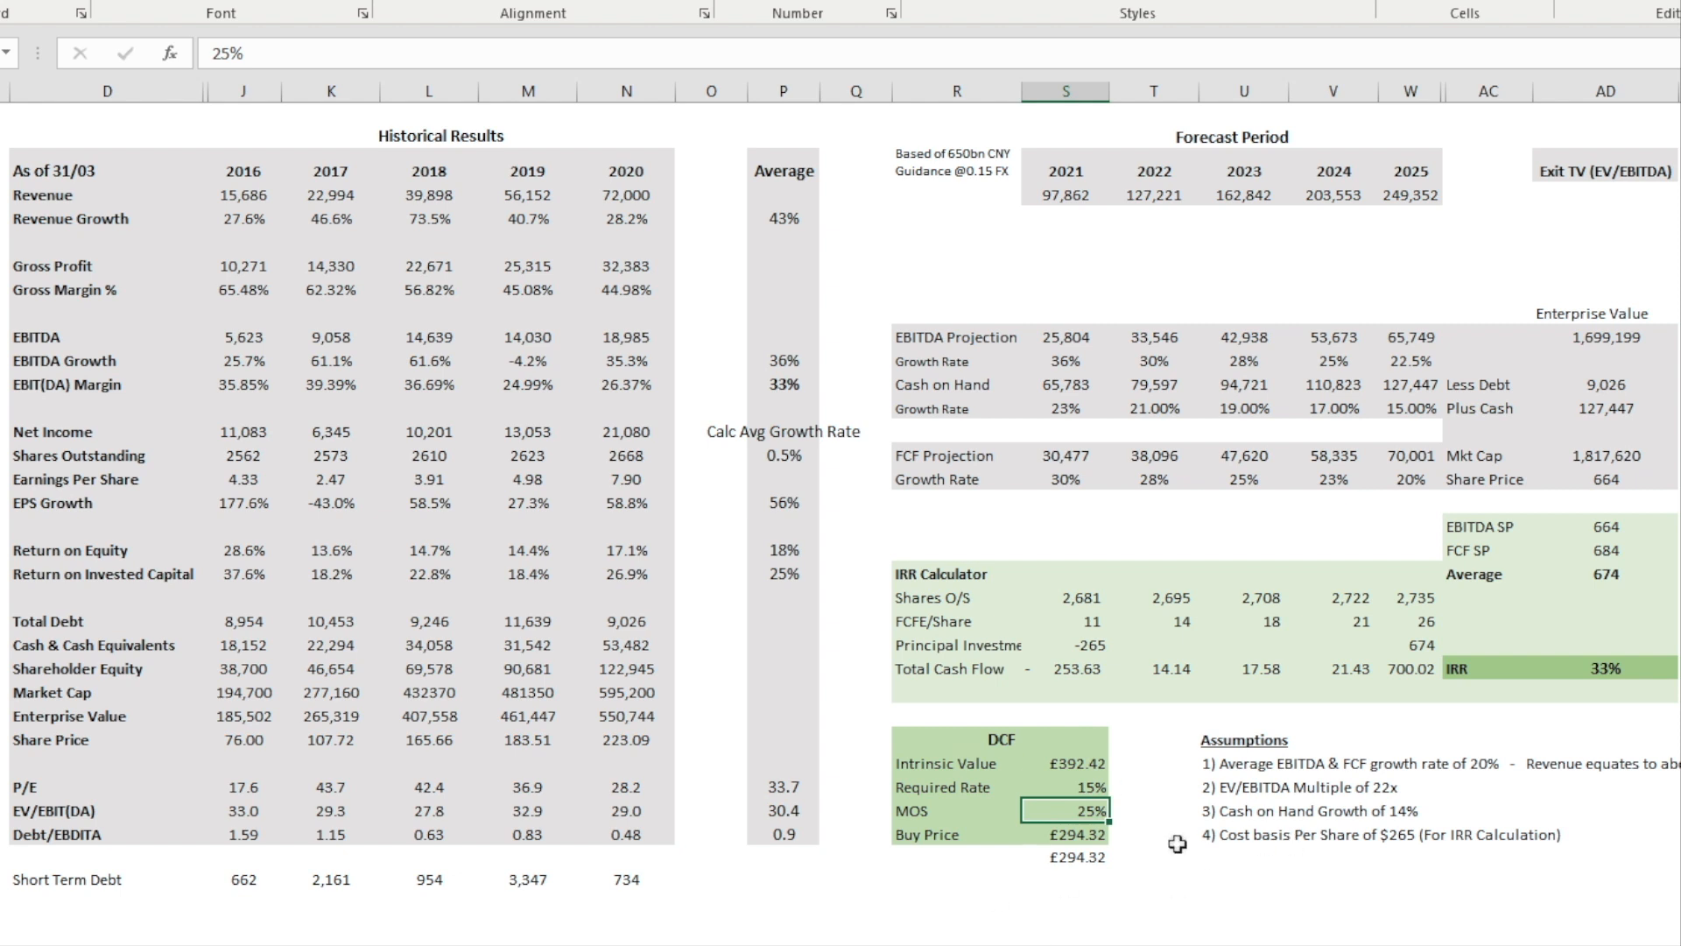
{"action": "left_click", "coordinate": [1086, 832]}
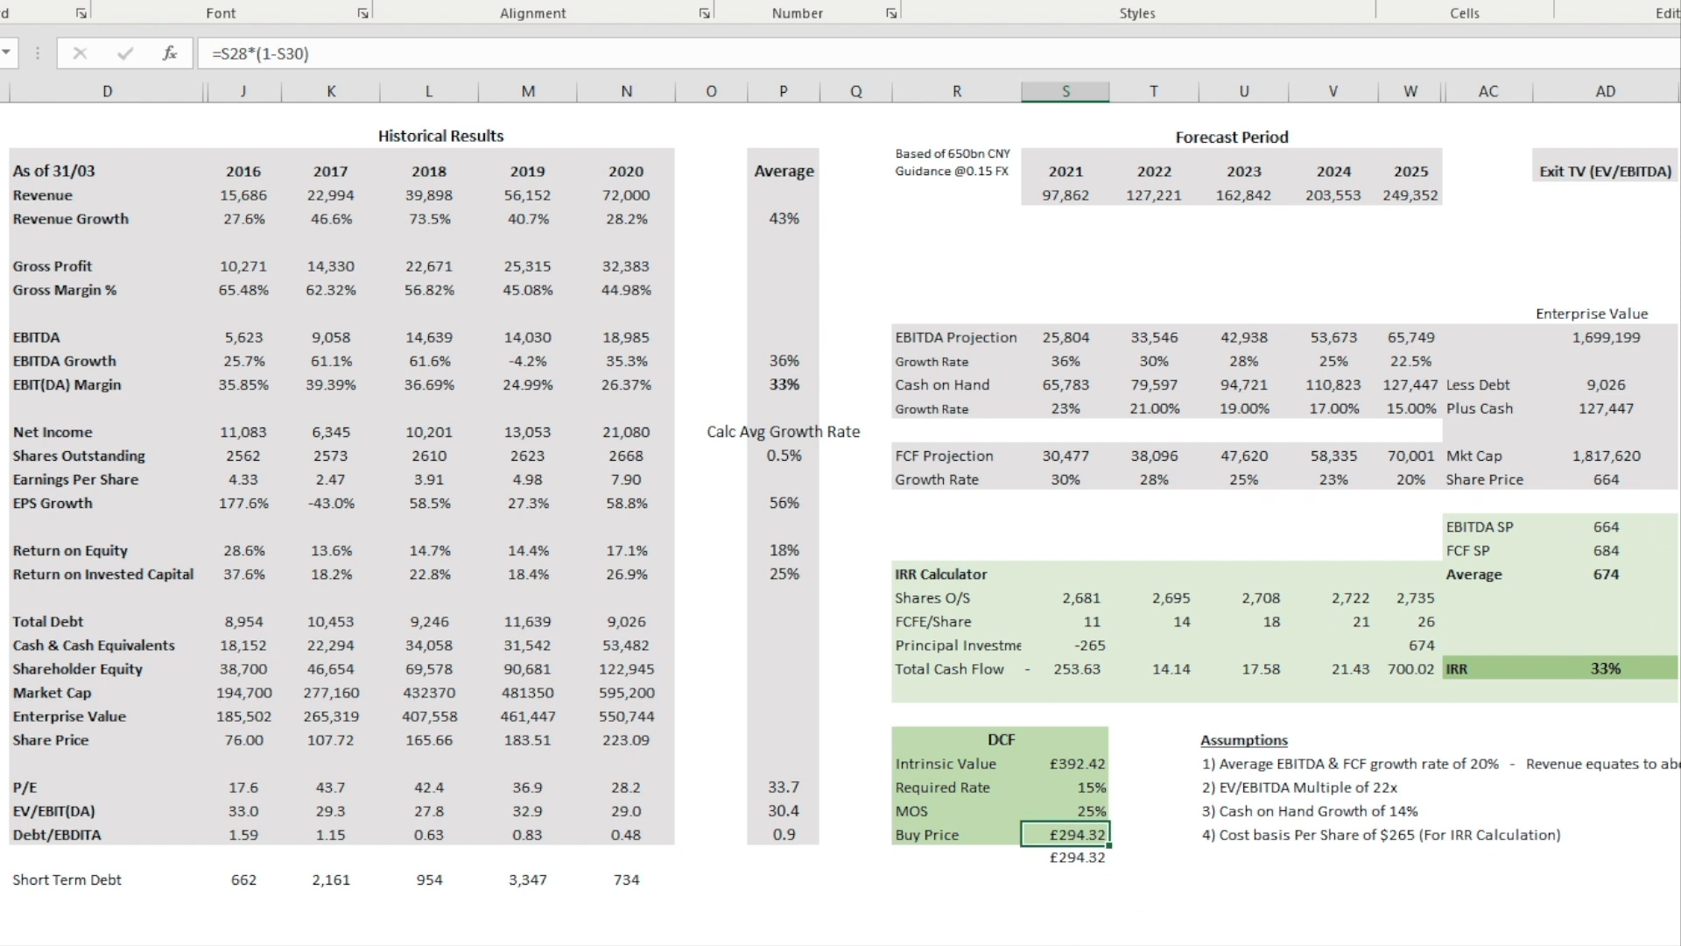
{"action": "left_click", "coordinate": [1677, 738]}
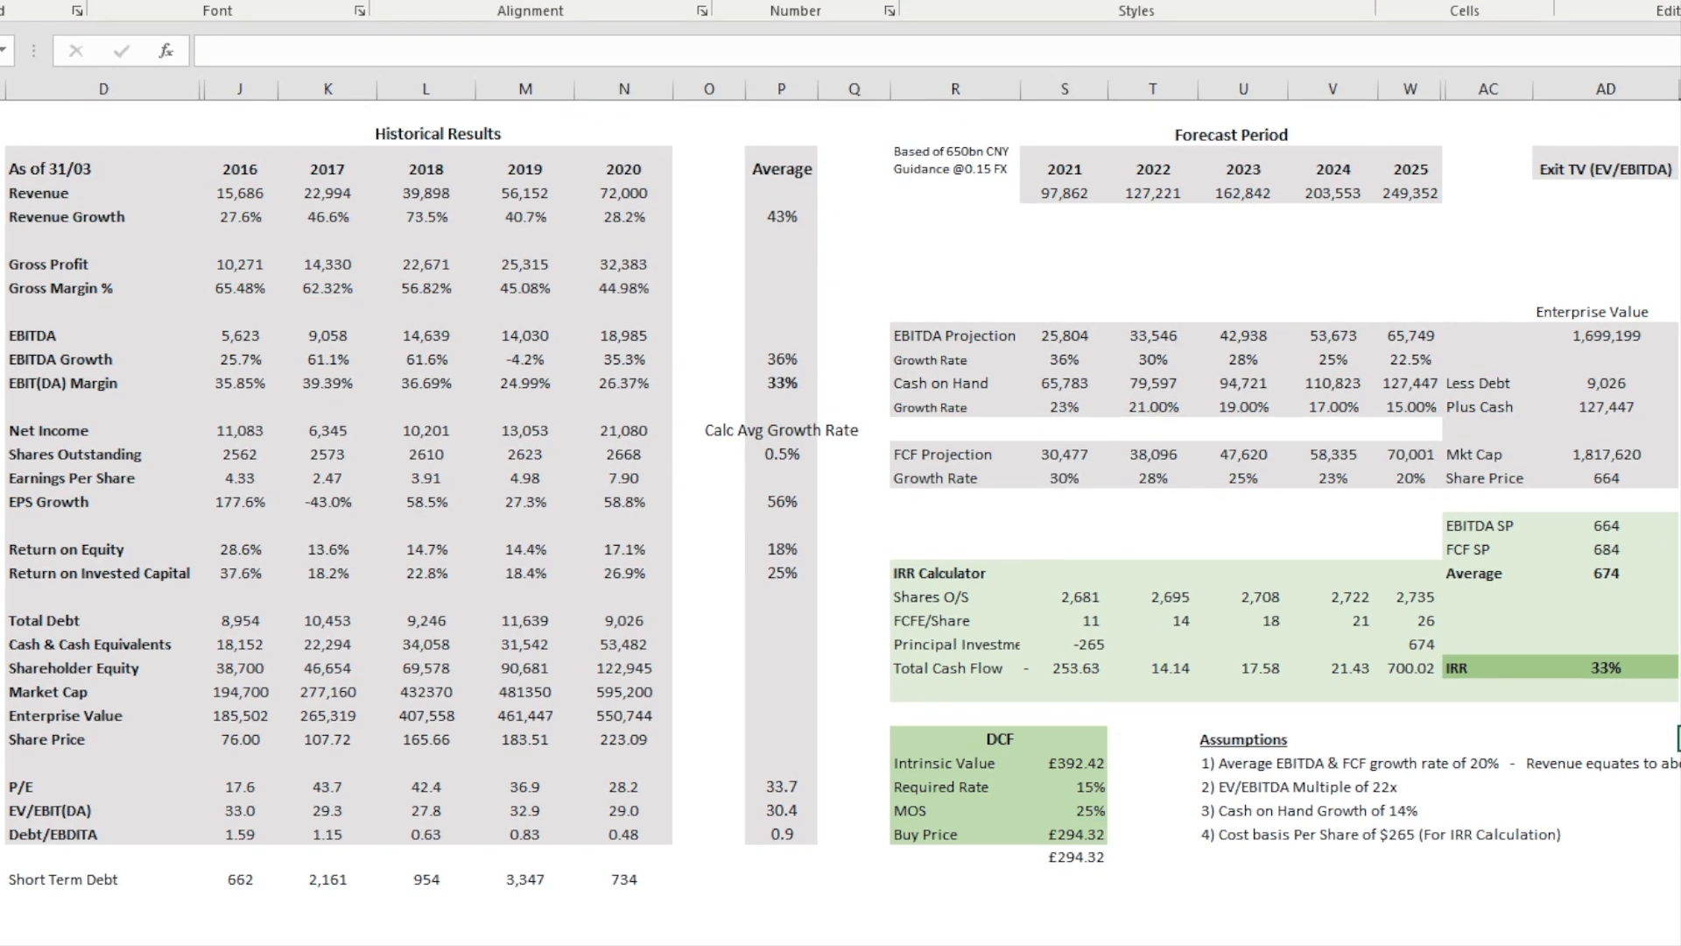